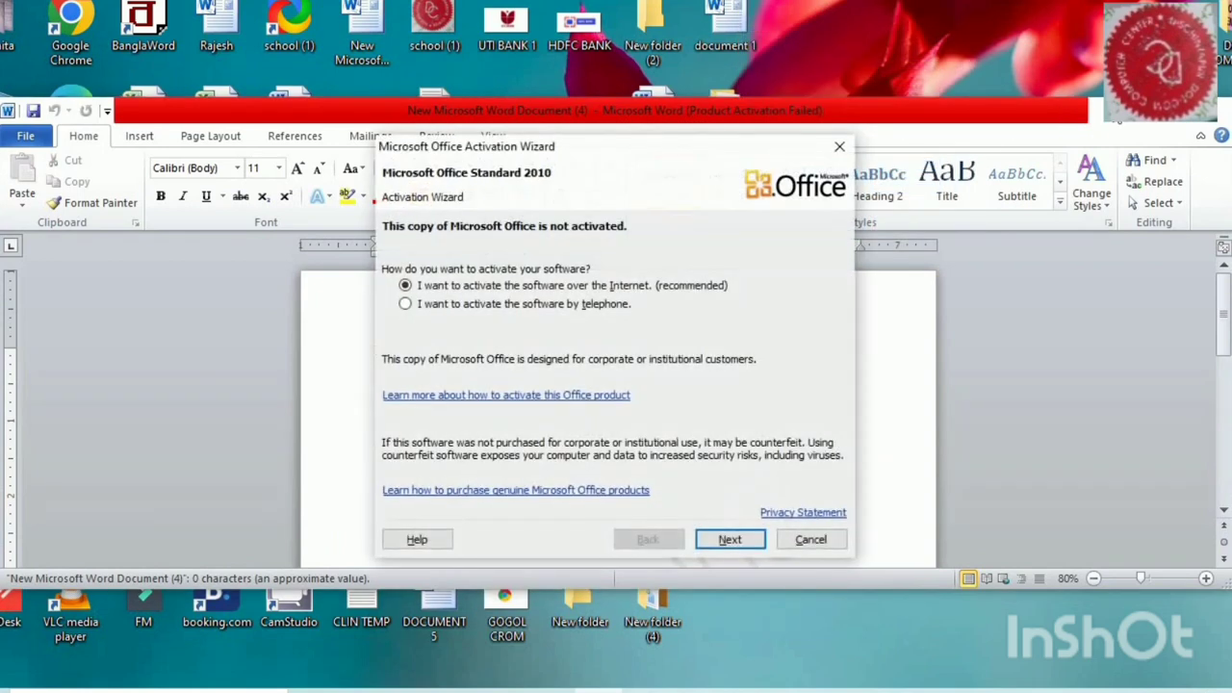
- Dismiss the Office activation wizard and maximize the blank document window
left_click(838, 151)
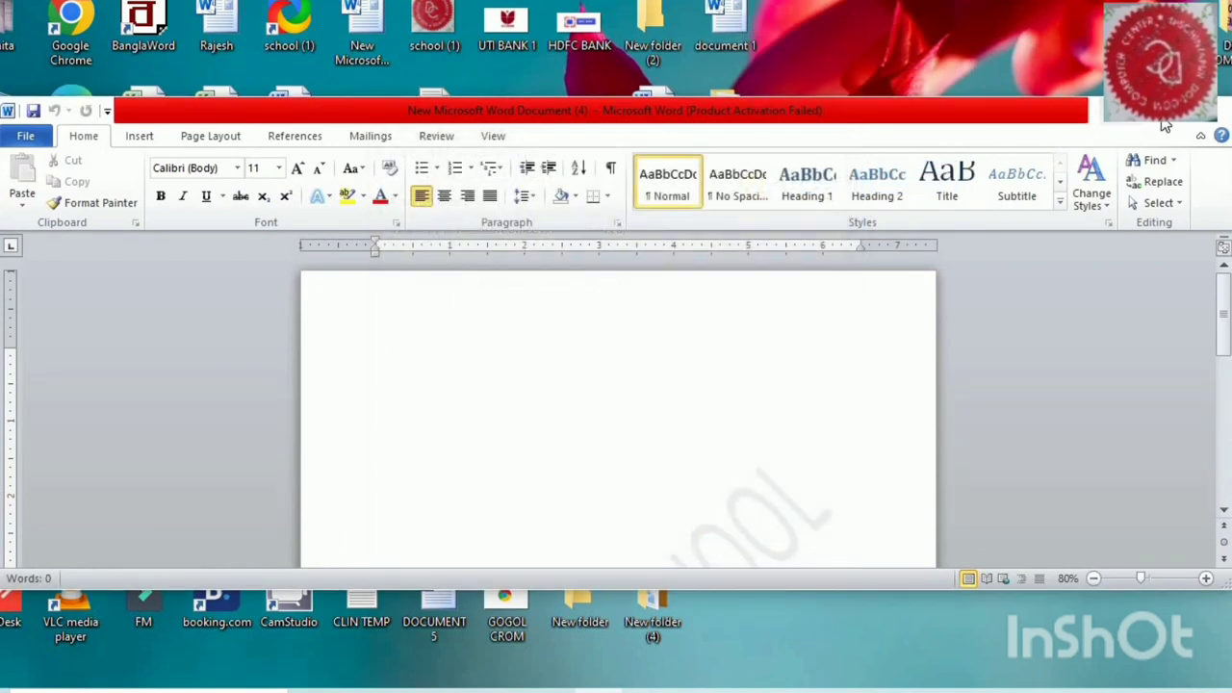
left_click(1161, 116)
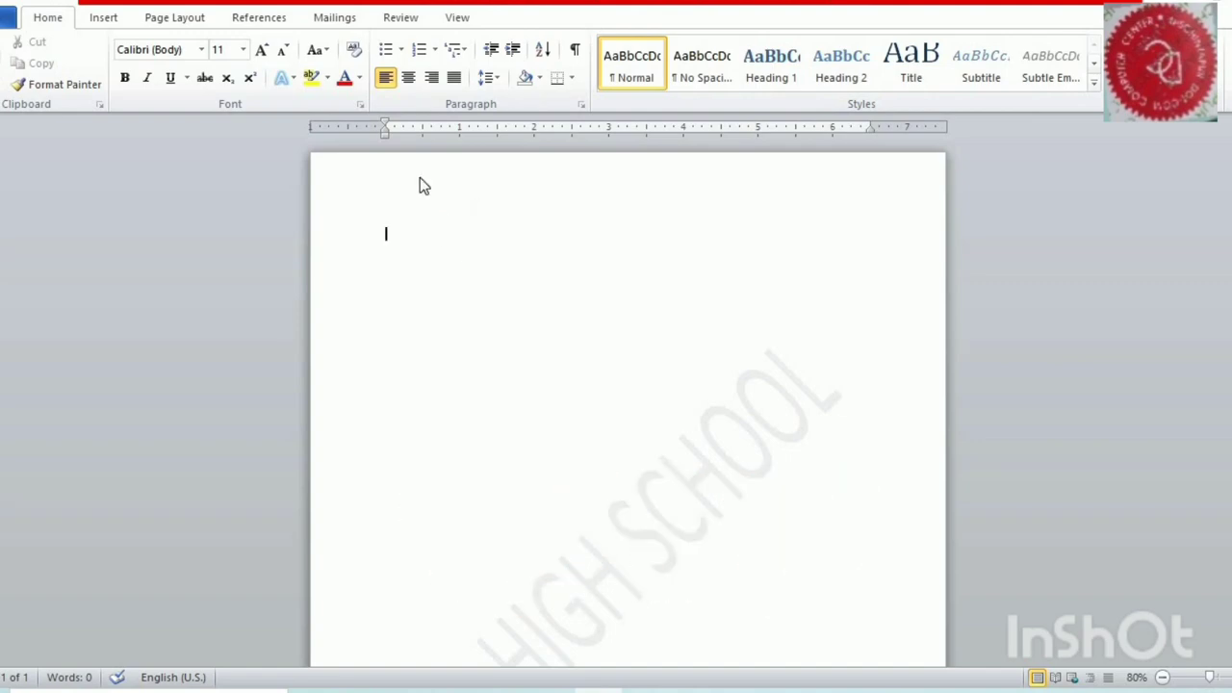
- Insert a table with four columns and five rows at the start of the blank document
left_click(103, 20)
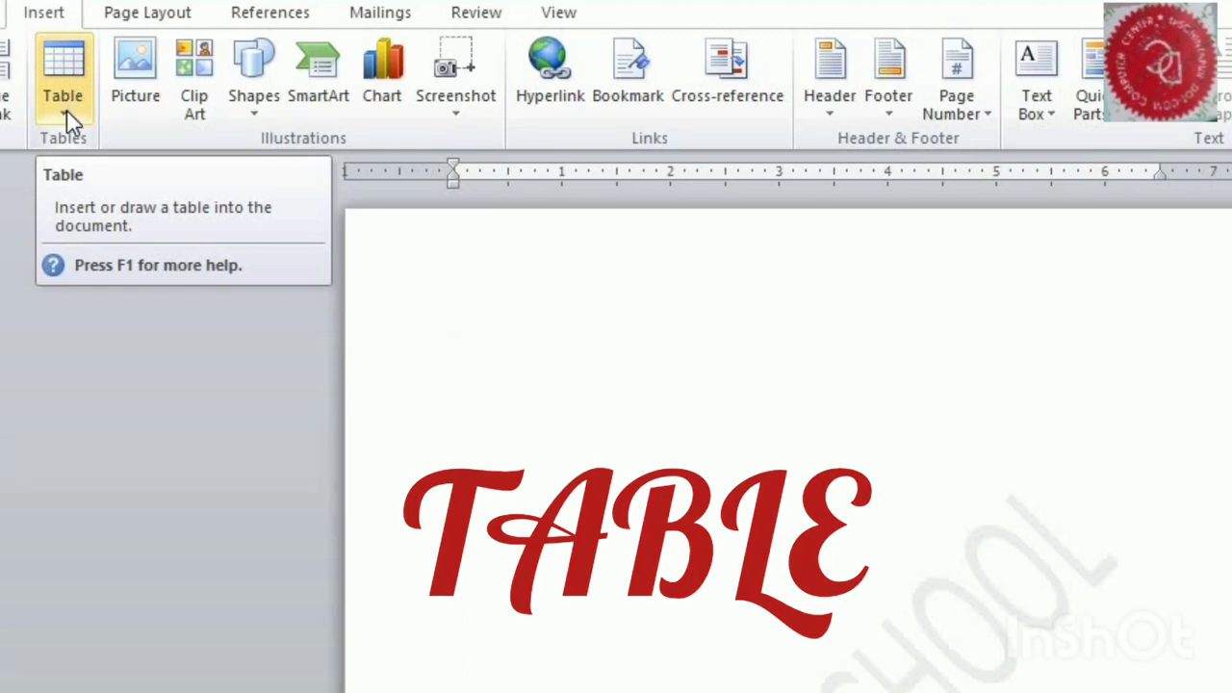
left_click(67, 115)
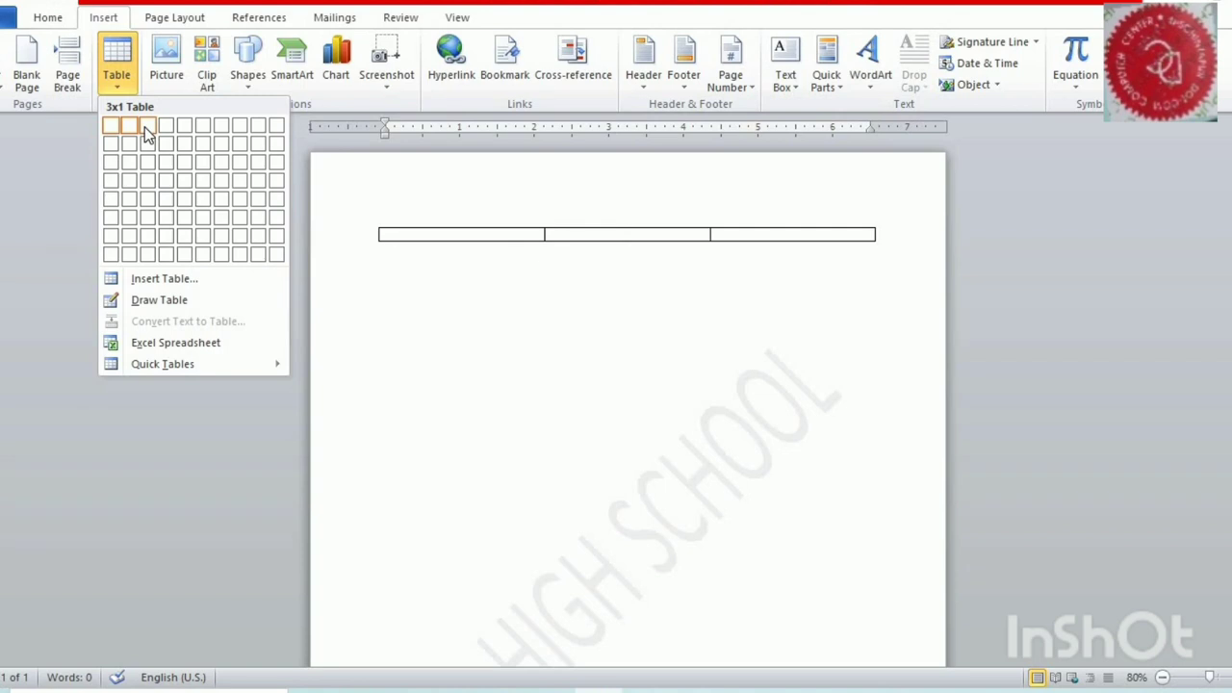
left_click(158, 199)
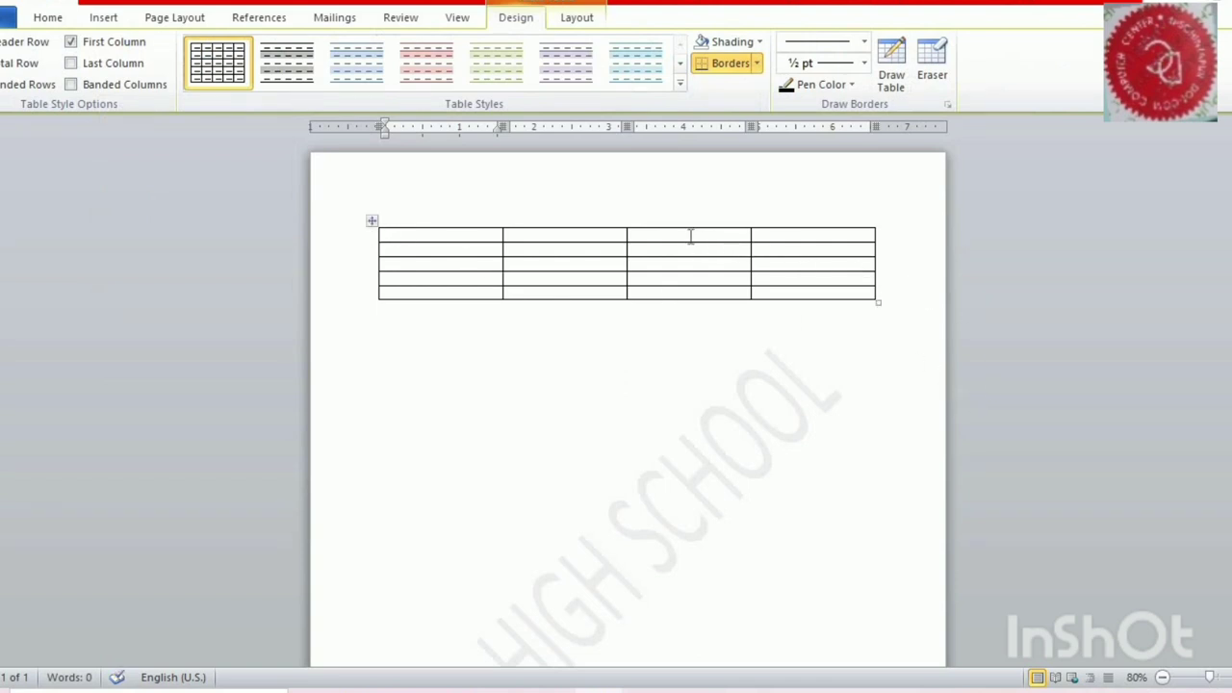
- Fill the table with the headings SL NO., NAME, TEL NO. and AGE and four numbered records of names, telephone numbers and ages
left_click(428, 250)
left_click(427, 236)
double_click(427, 236)
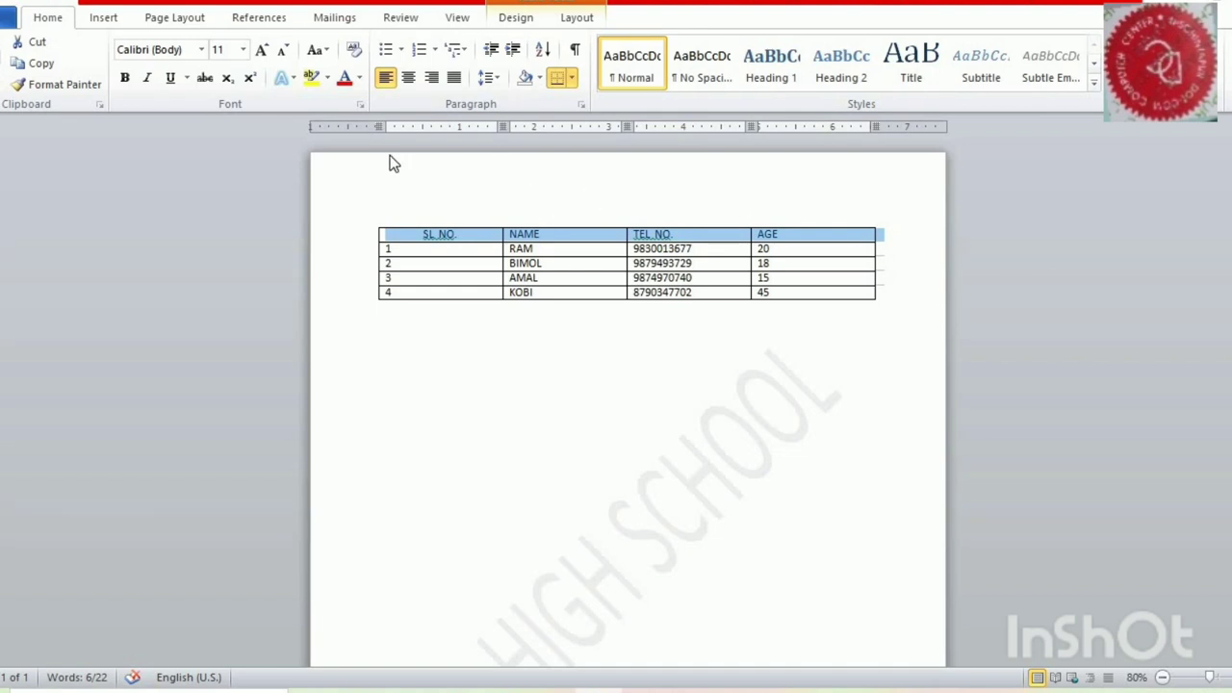
- Format the table's heading row as red, bold text at font size 20
left_click(348, 86)
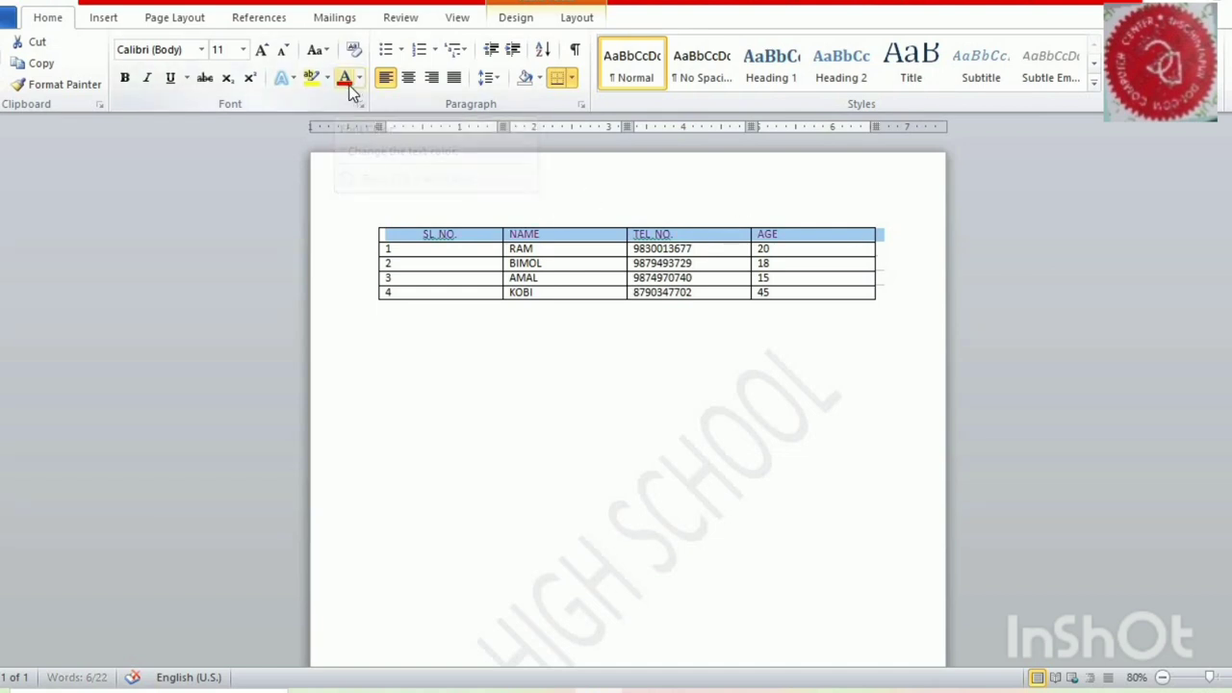
left_click(125, 79)
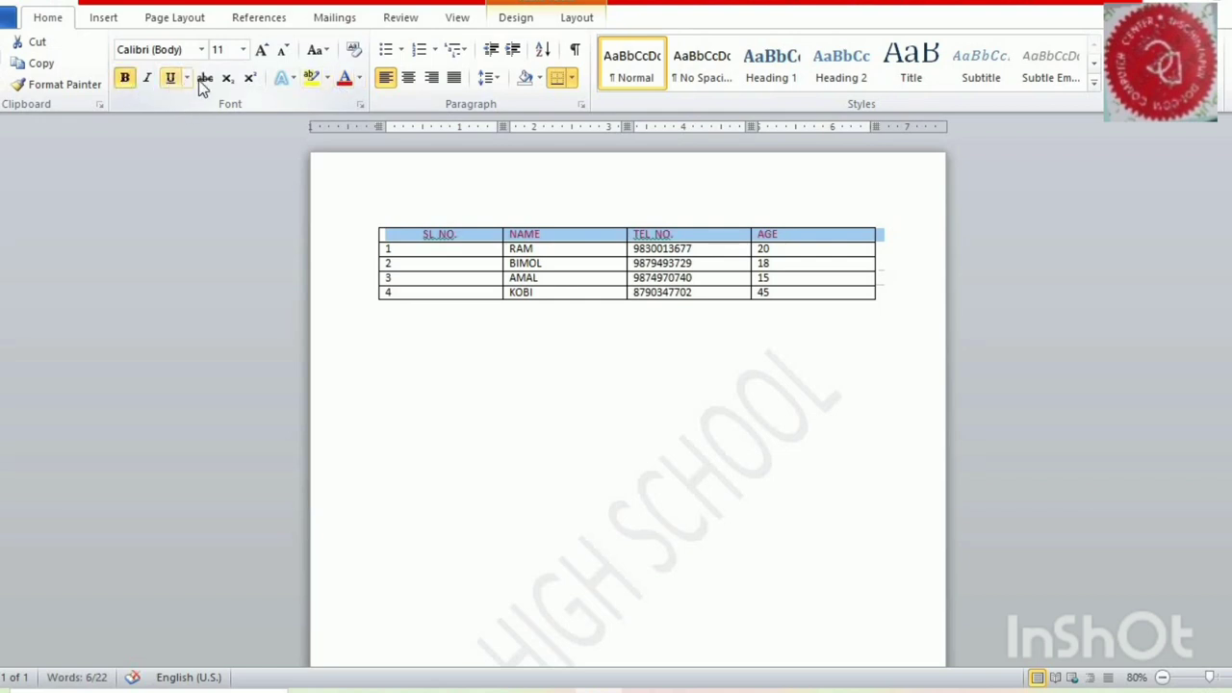
left_click(243, 51)
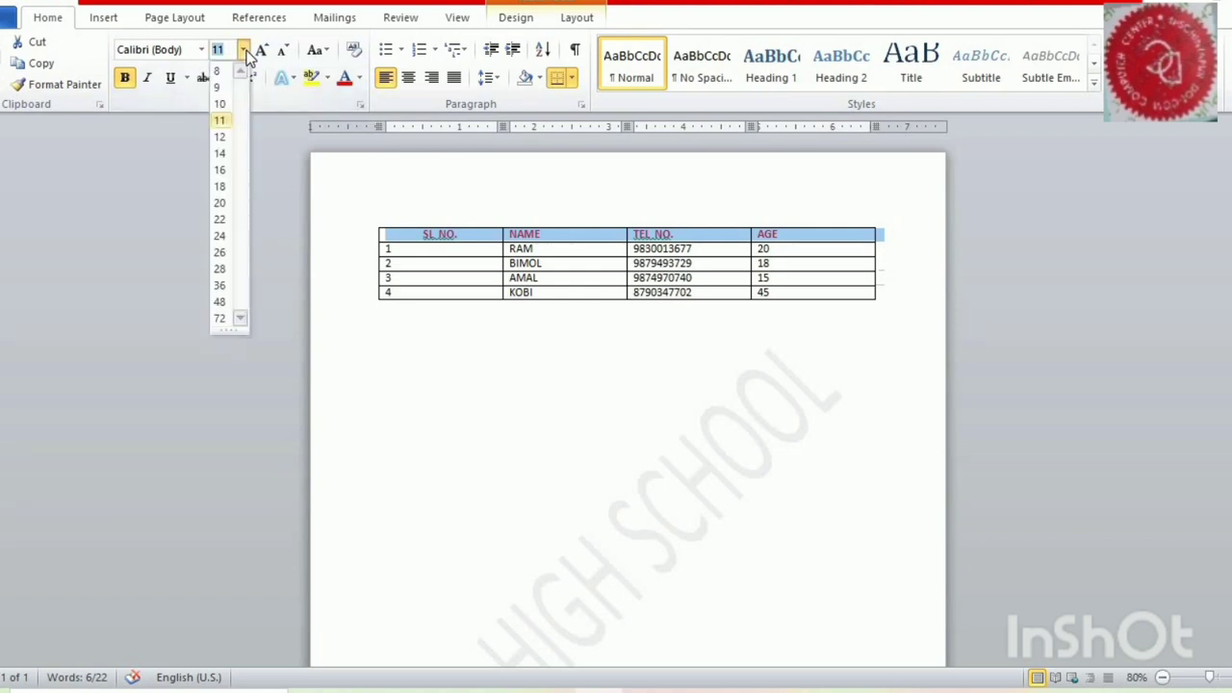
left_click(221, 205)
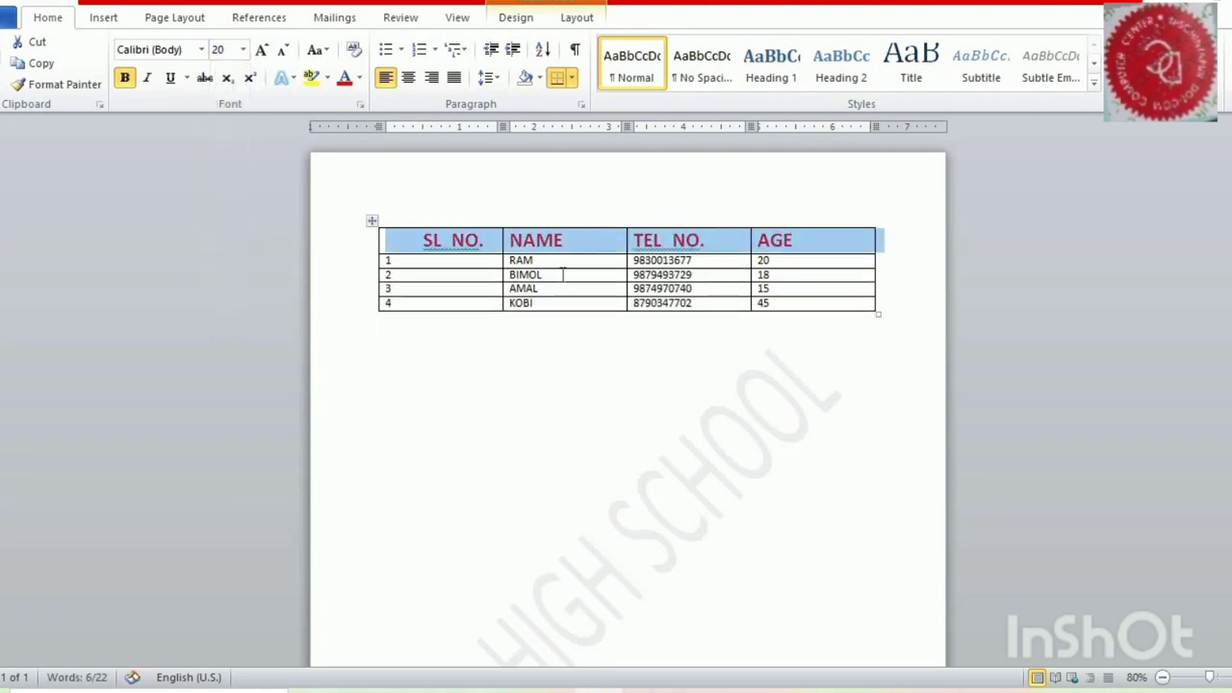
- Highlight the text of the table's heading row in turquoise
left_click(326, 77)
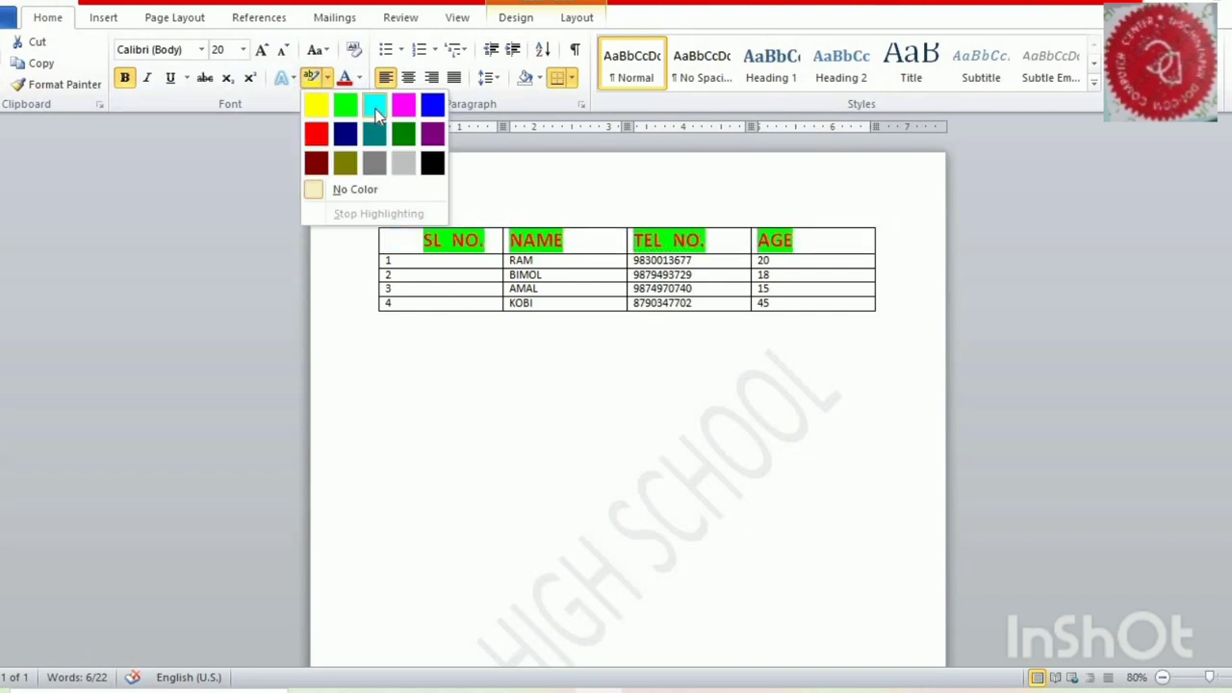
left_click(340, 251)
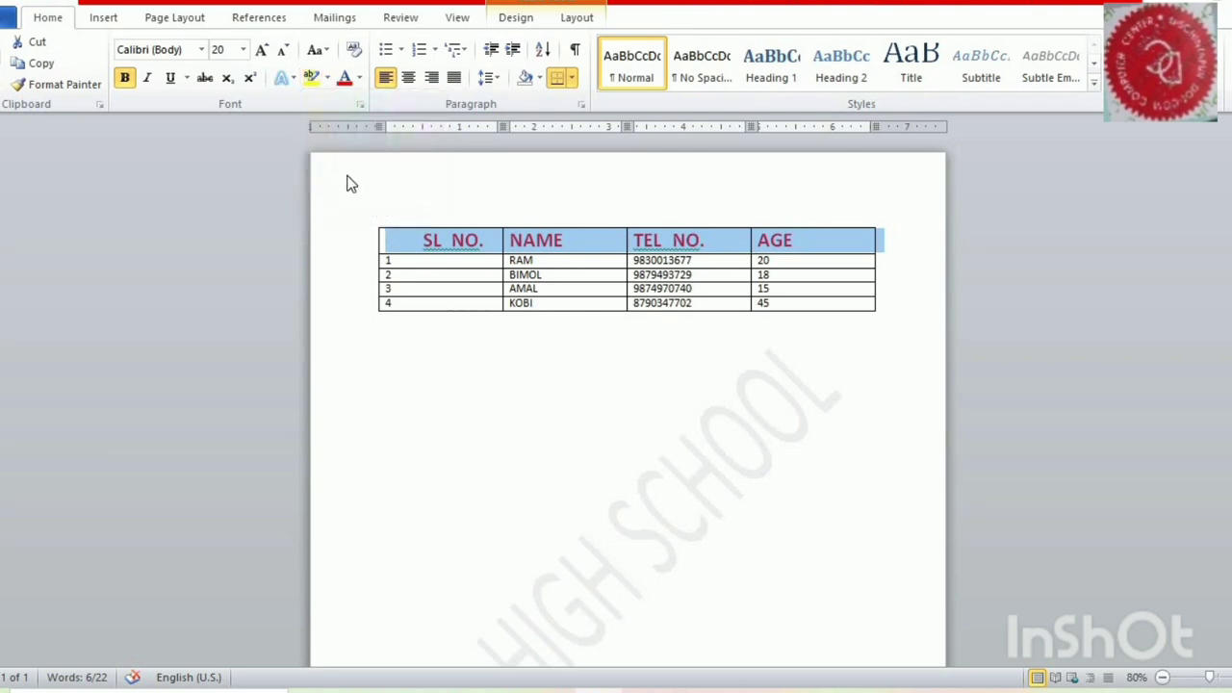
left_click(326, 78)
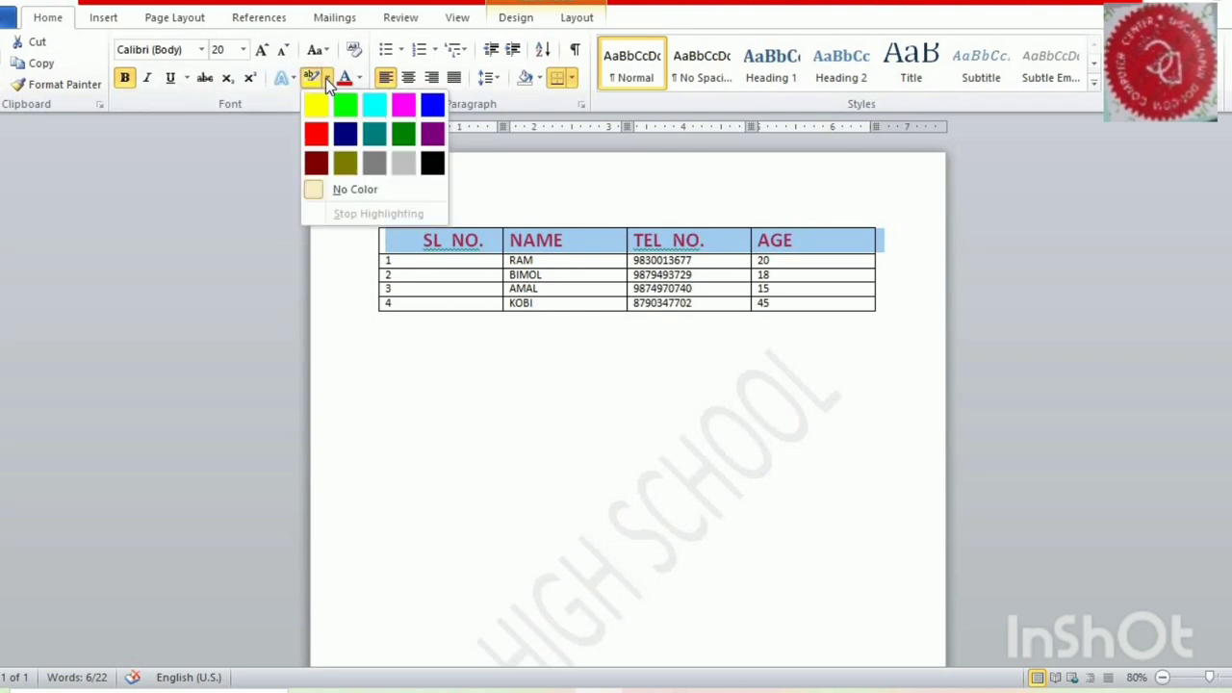
left_click(375, 106)
left_click(622, 368)
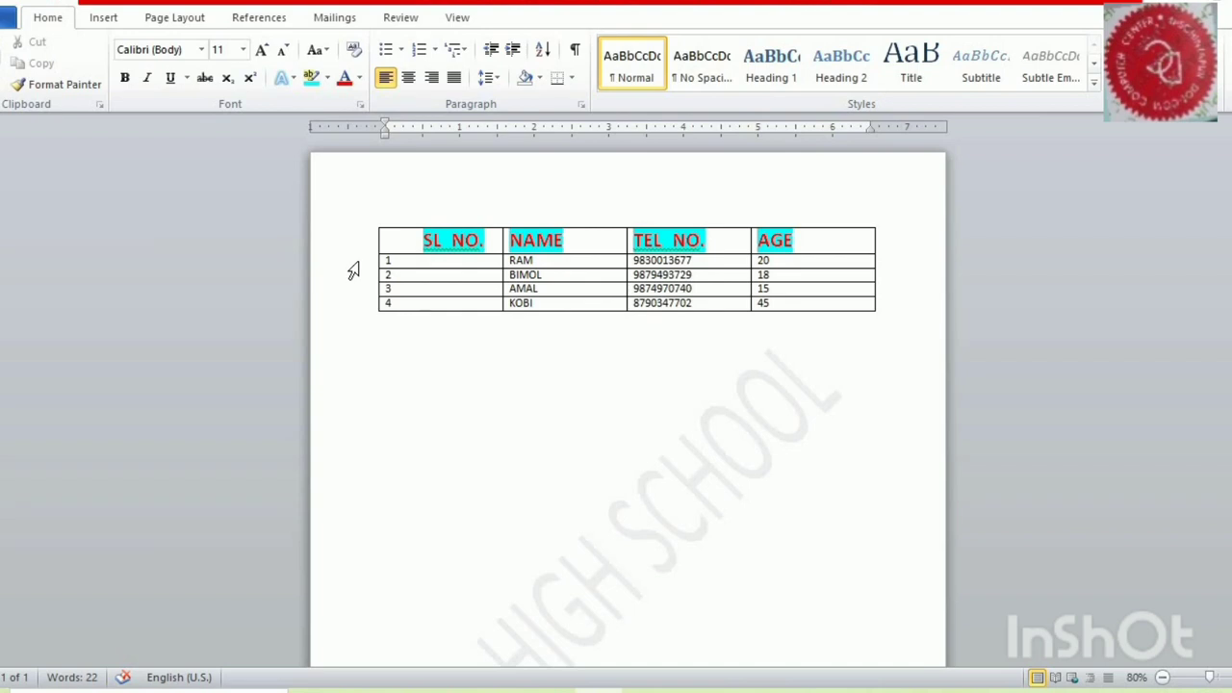
- Center the text in the table's four data rows, leaving out the heading row
key("ctrl+a")
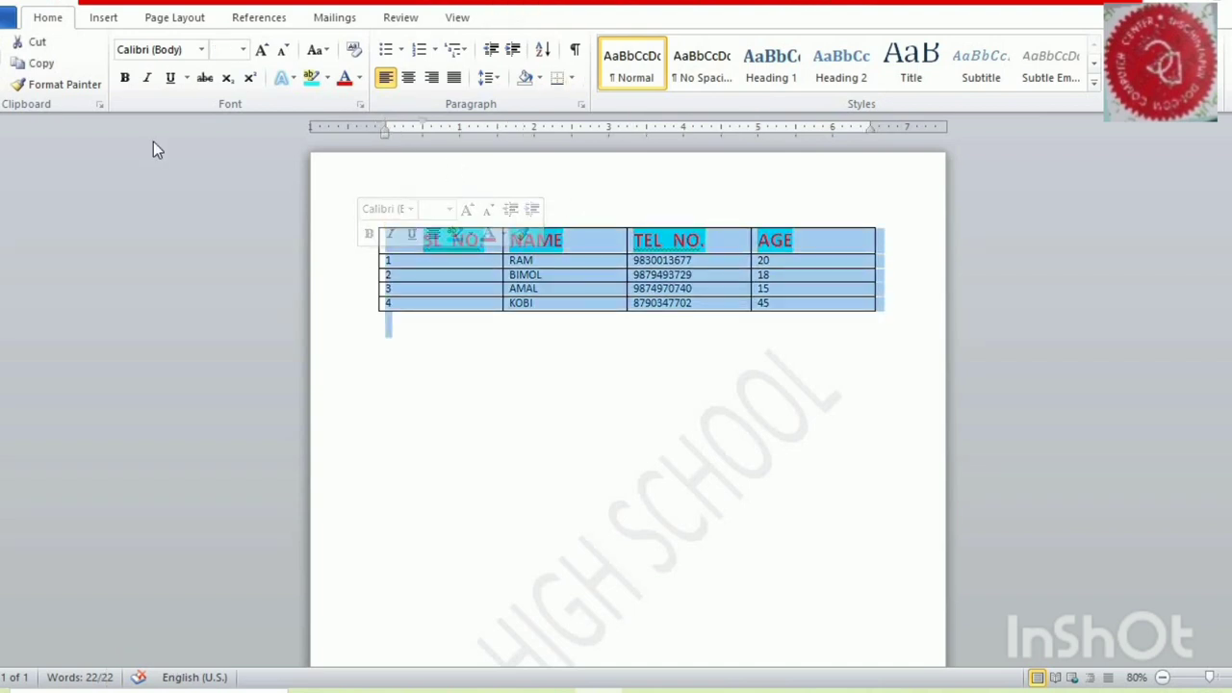
left_click(346, 261)
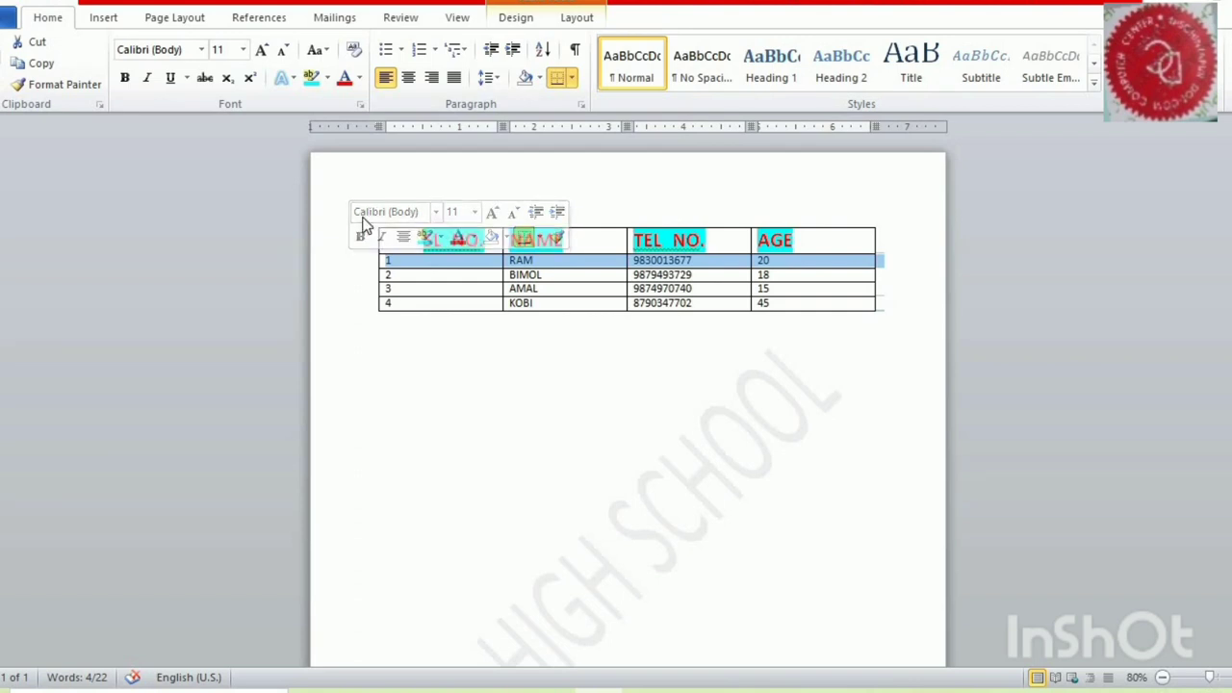
key("shift+Down")
key("shift+Down")
key("shift+Down")
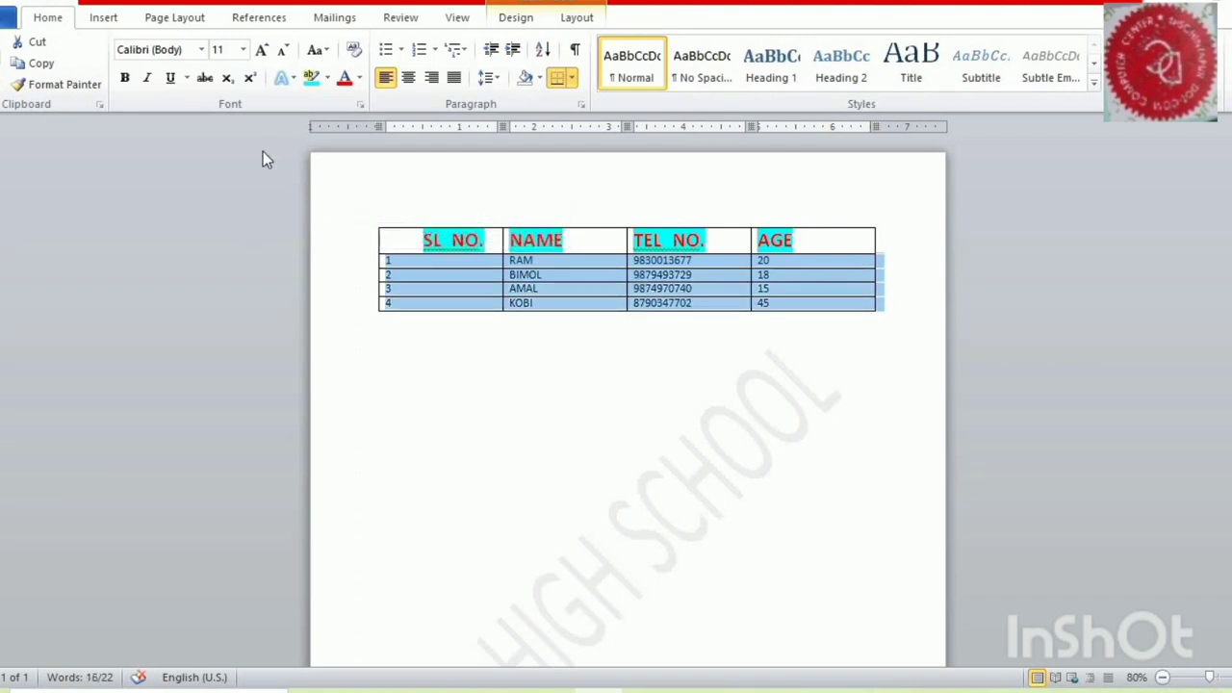
left_click(411, 81)
left_click(411, 81)
left_click(411, 81)
left_click(411, 81)
left_click(411, 81)
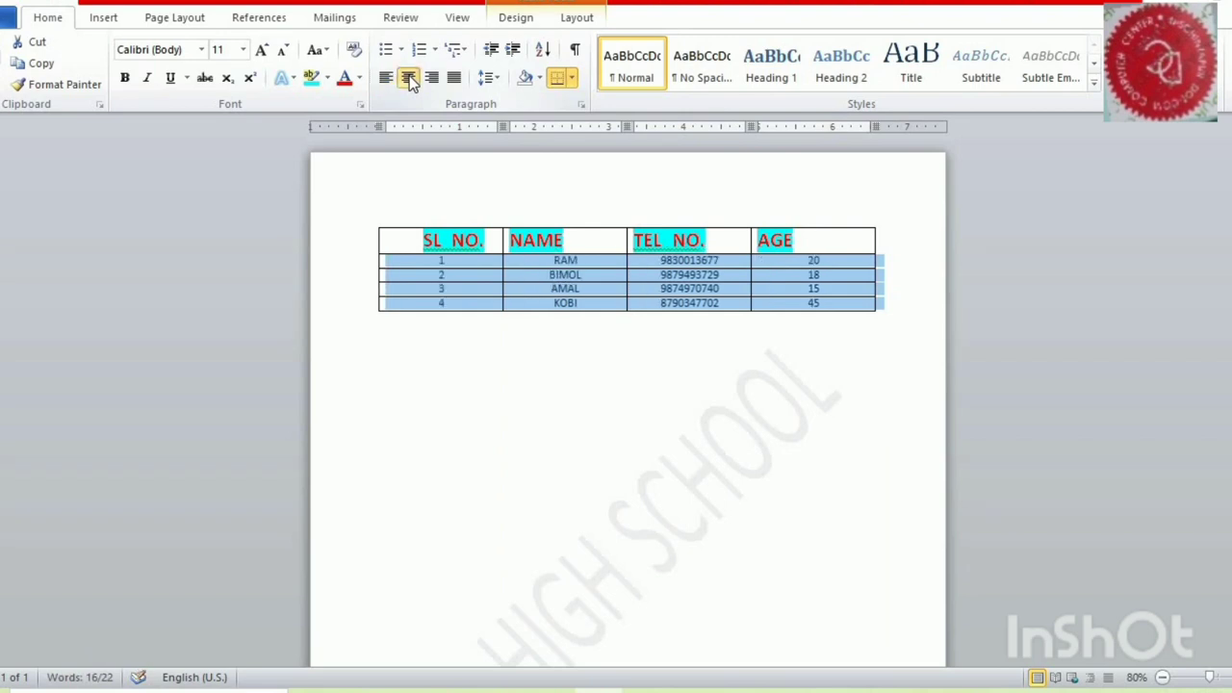
- Center the text in the table's heading row
left_click(357, 242)
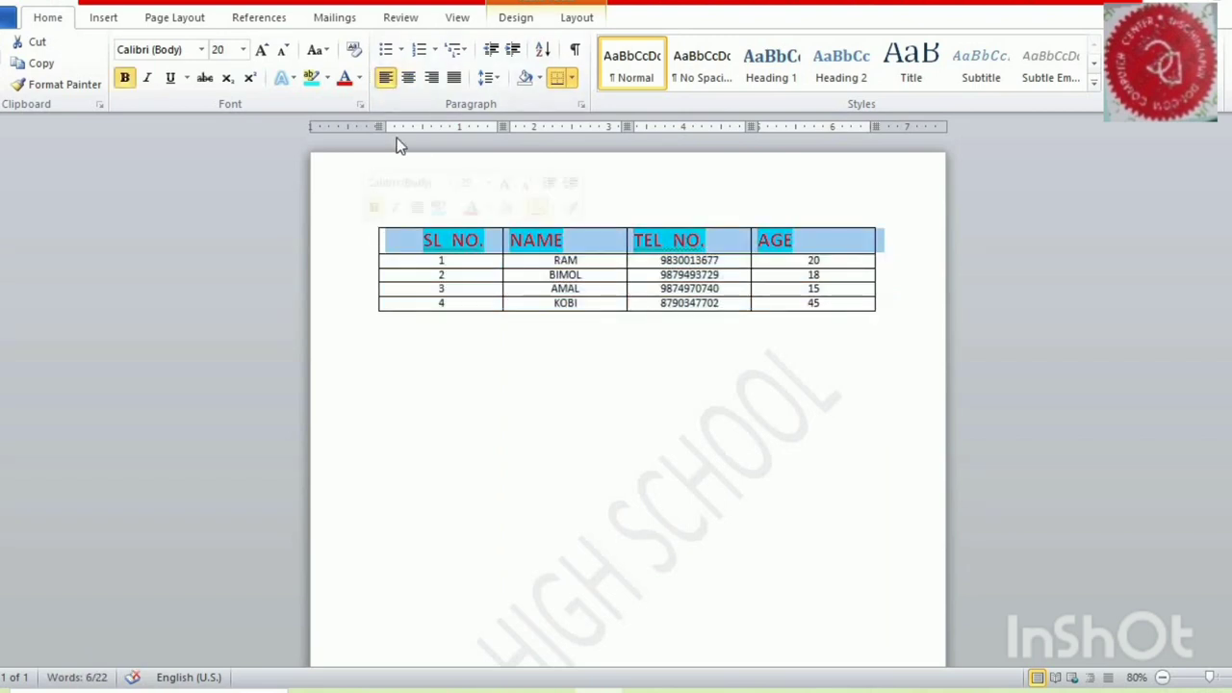
left_click(411, 80)
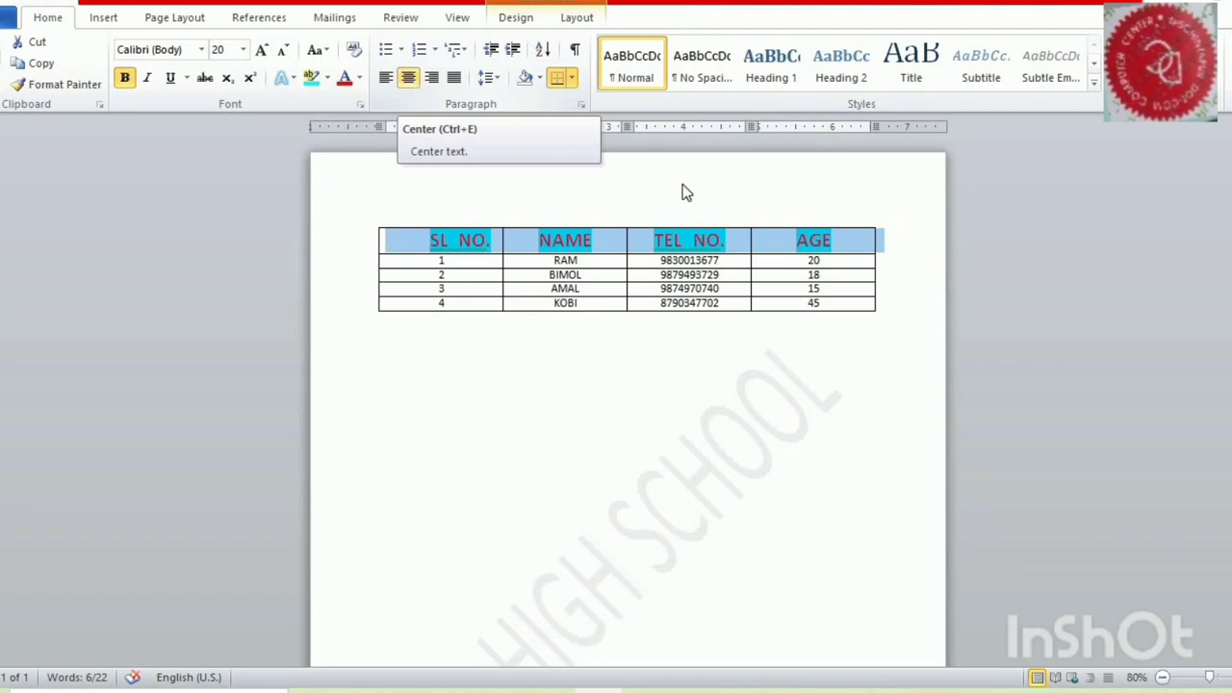
left_click(731, 288)
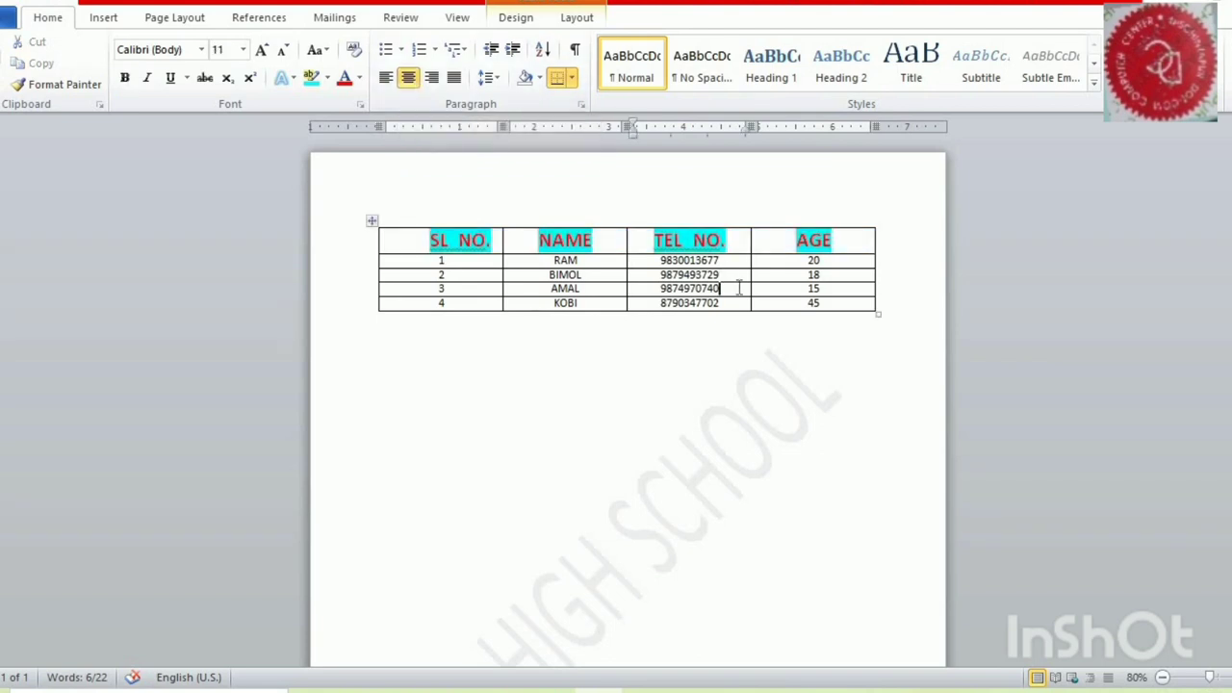
- Set the text of the table's four data rows to font size 18
left_click(355, 263)
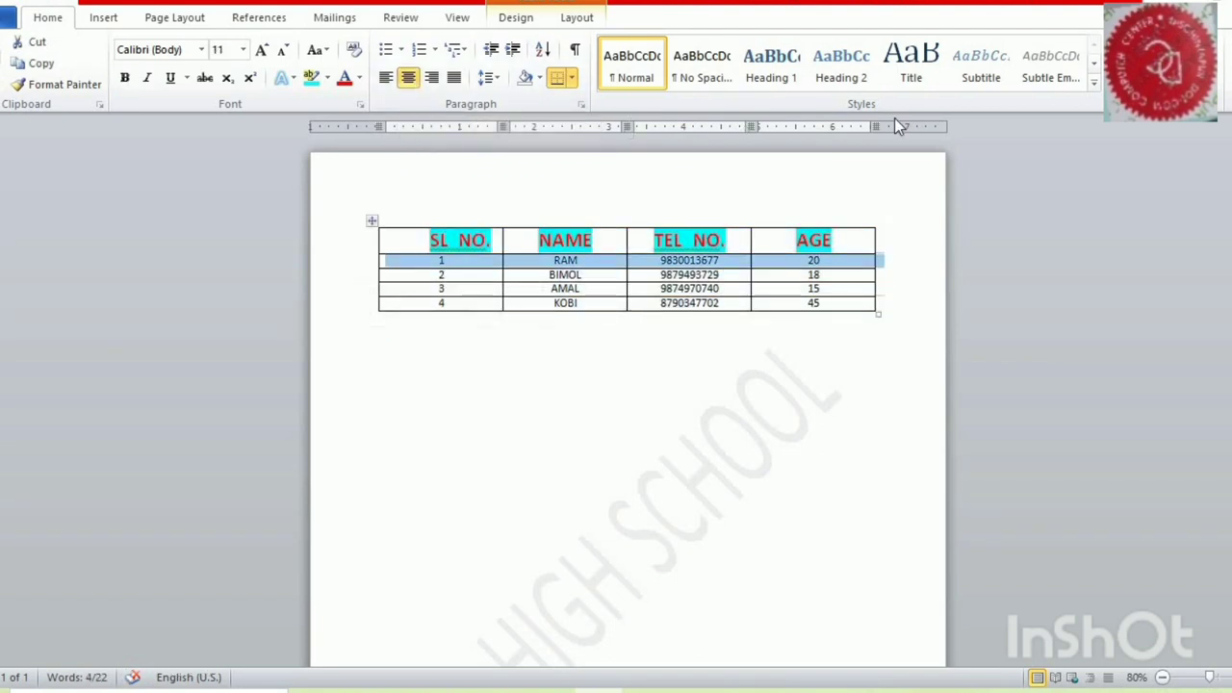
key("shift+Down")
key("shift+Down")
key("shift+Down")
key("shift+Down")
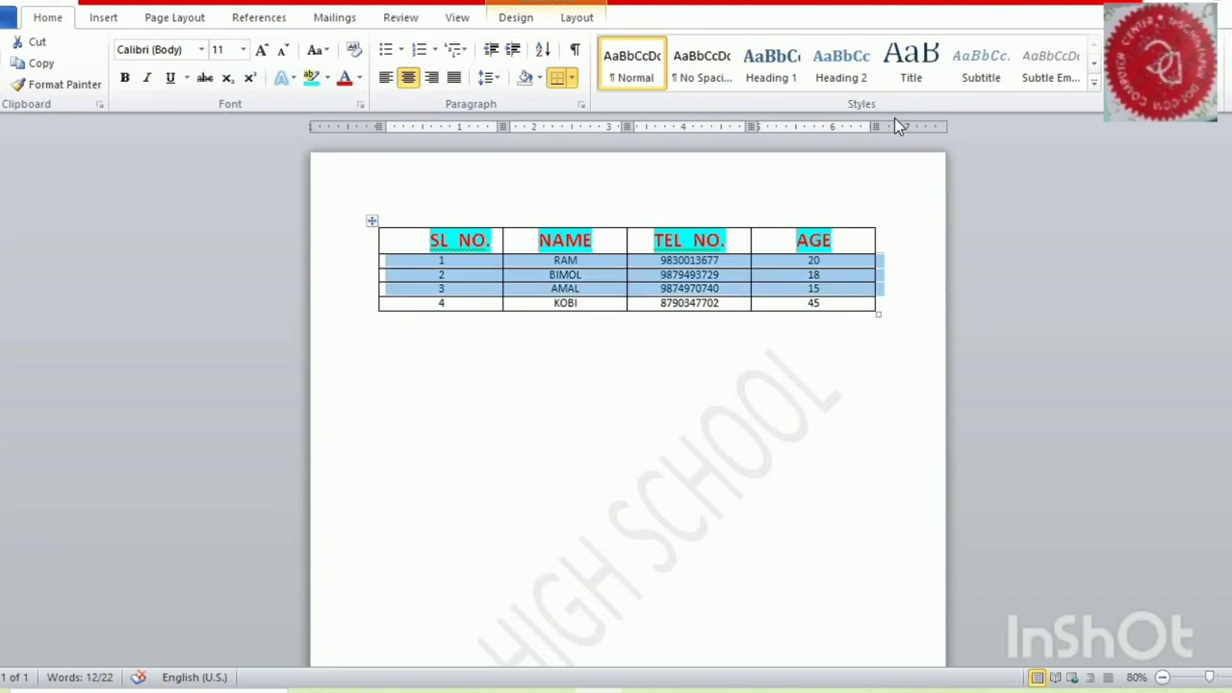
key("shift+Up")
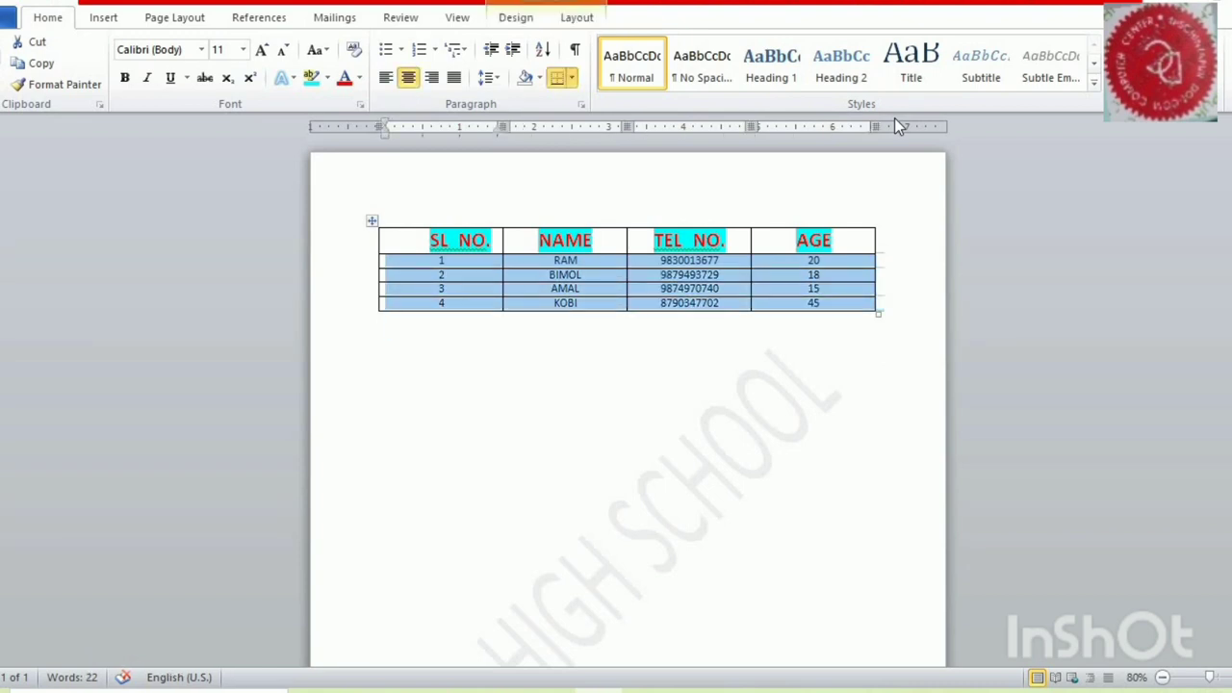
left_click(244, 52)
left_click(244, 52)
left_click(243, 54)
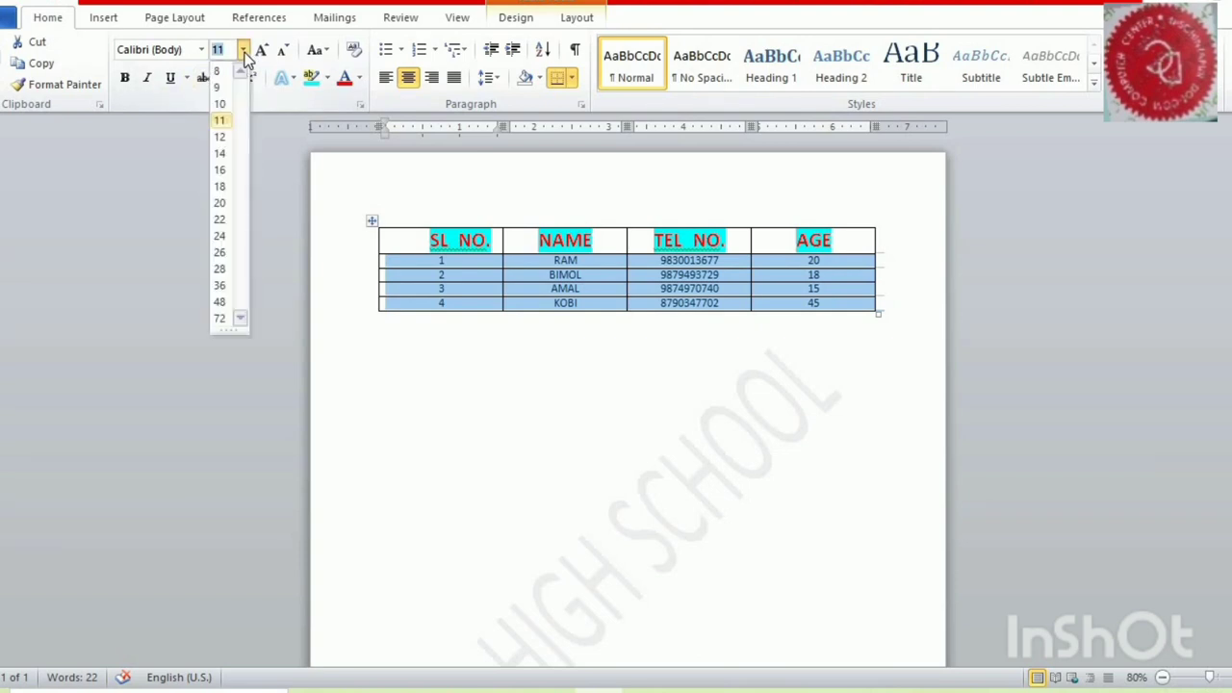
left_click(226, 187)
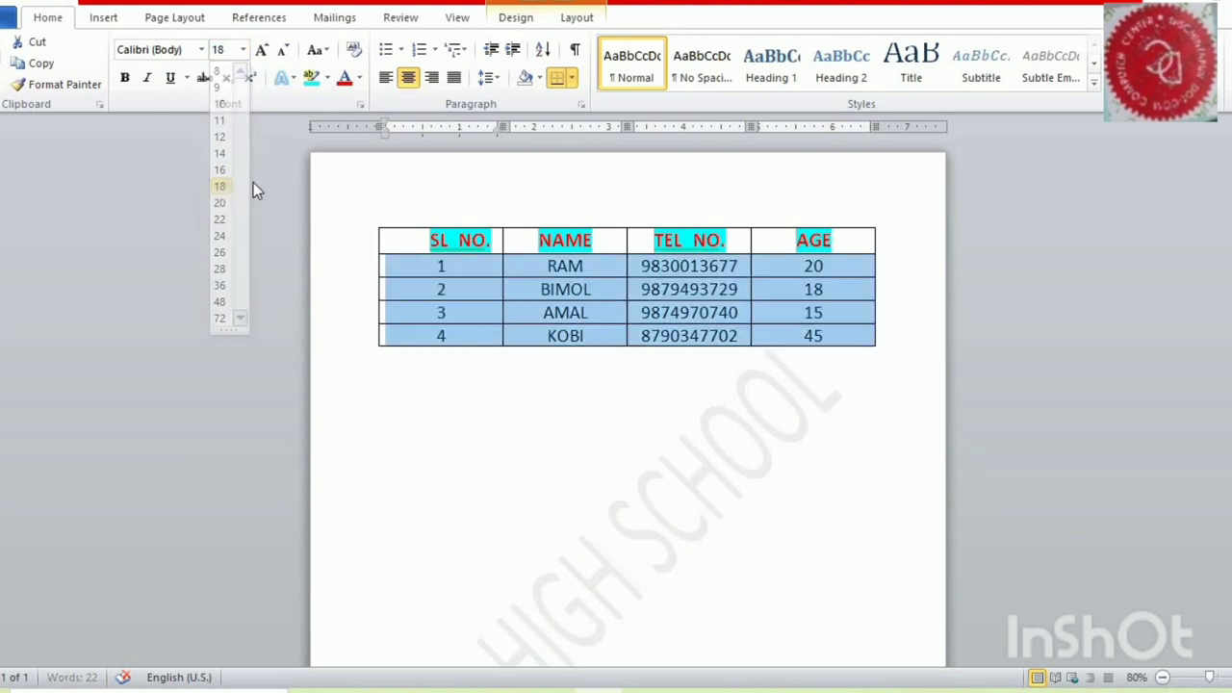
- Autofit the table's column widths to their contents
left_click(899, 231)
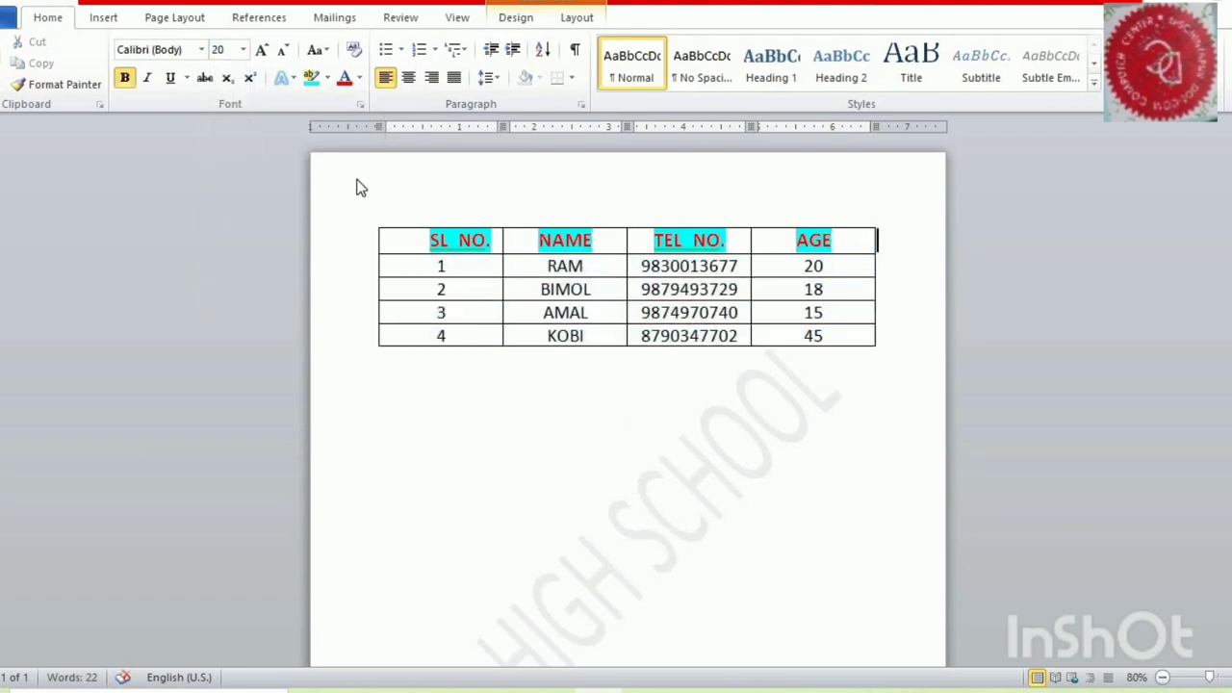
double_click(378, 234)
left_click(415, 263)
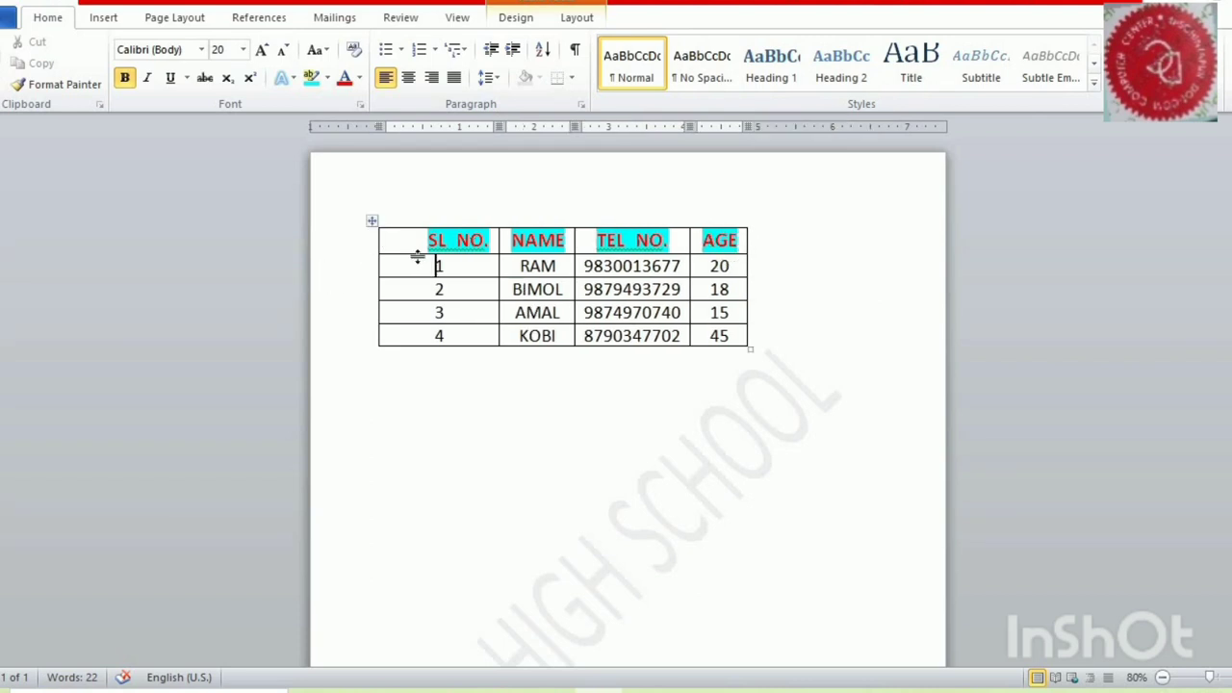
- Left-align the SL NO. heading and narrow its column to fit the heading text
left_click(430, 242)
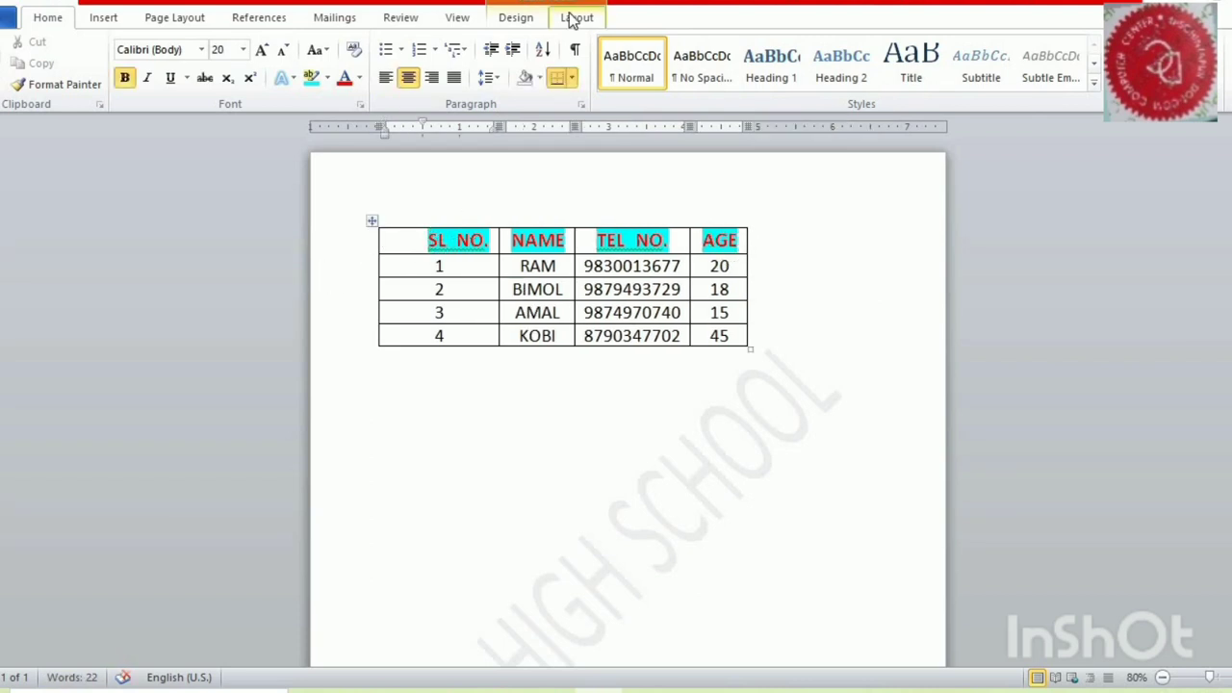
key("ctrl+l")
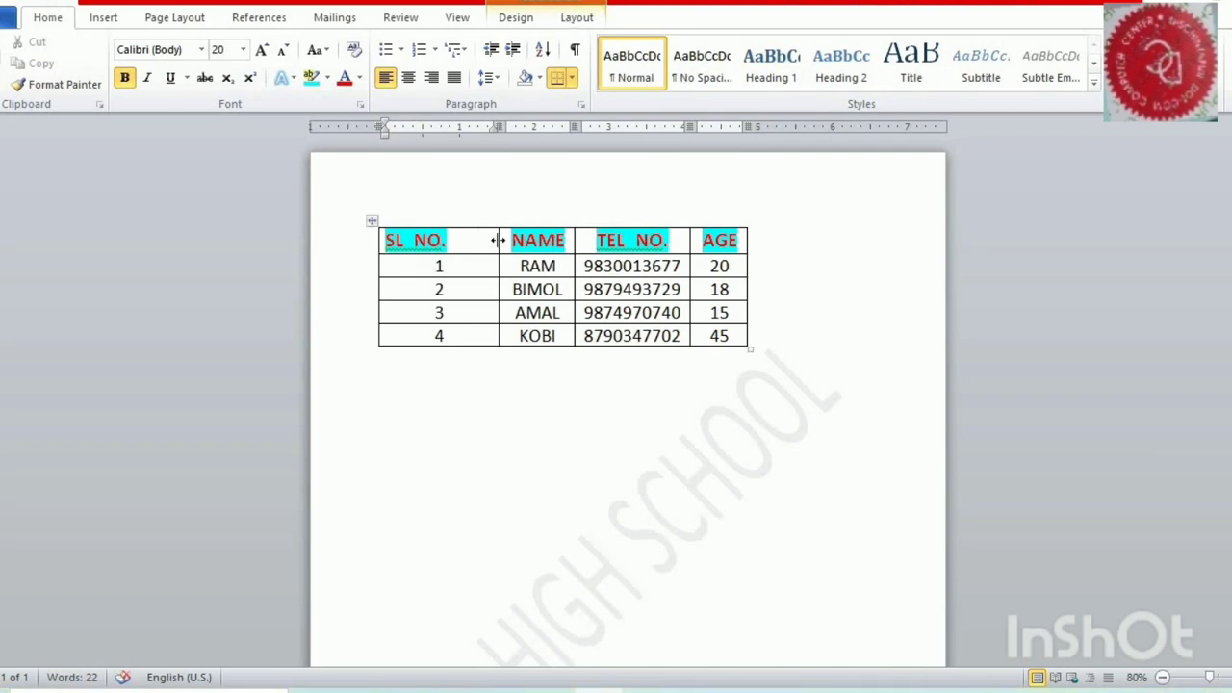
left_click_drag(498, 240, 462, 241)
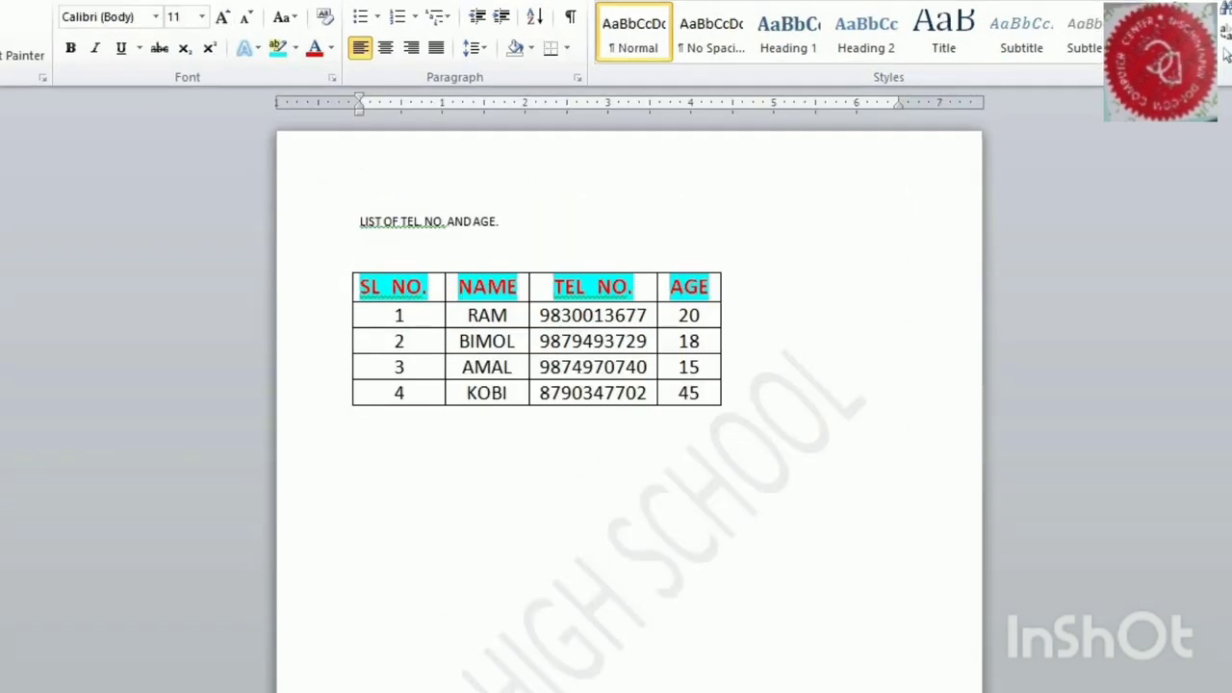
- Underline the title "LIST OF TEL. NO. AND AGE." above the table and set its font to Algerian
key("shift+Home")
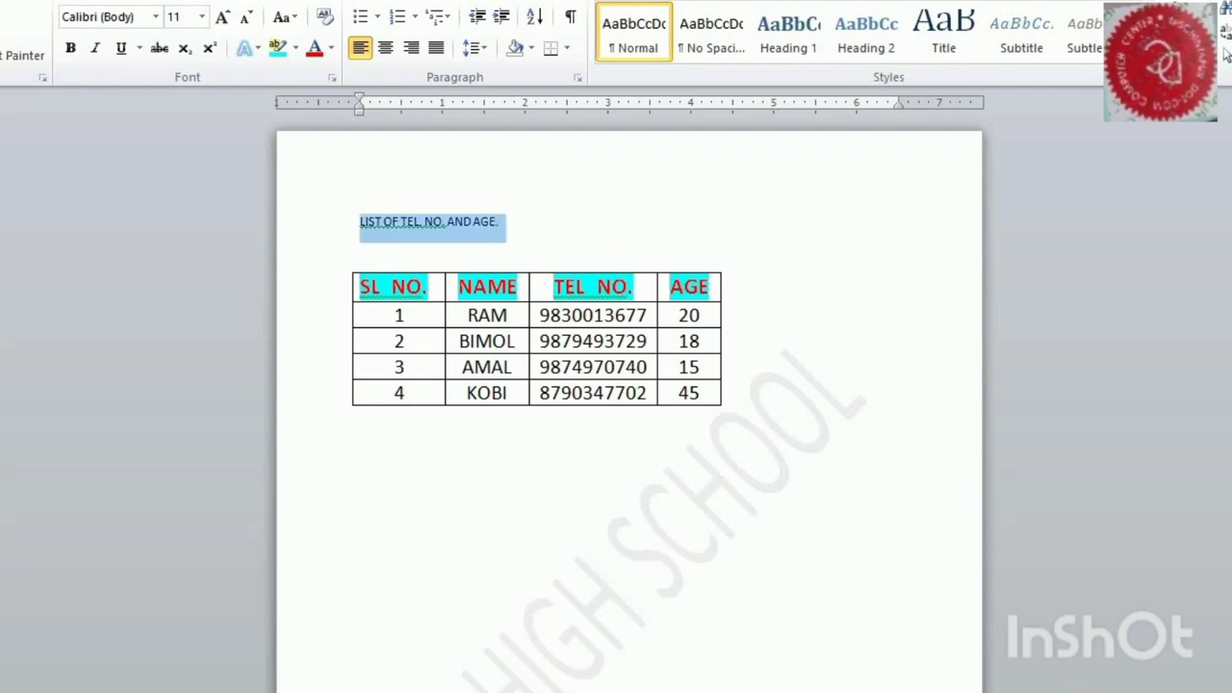
left_click(121, 48)
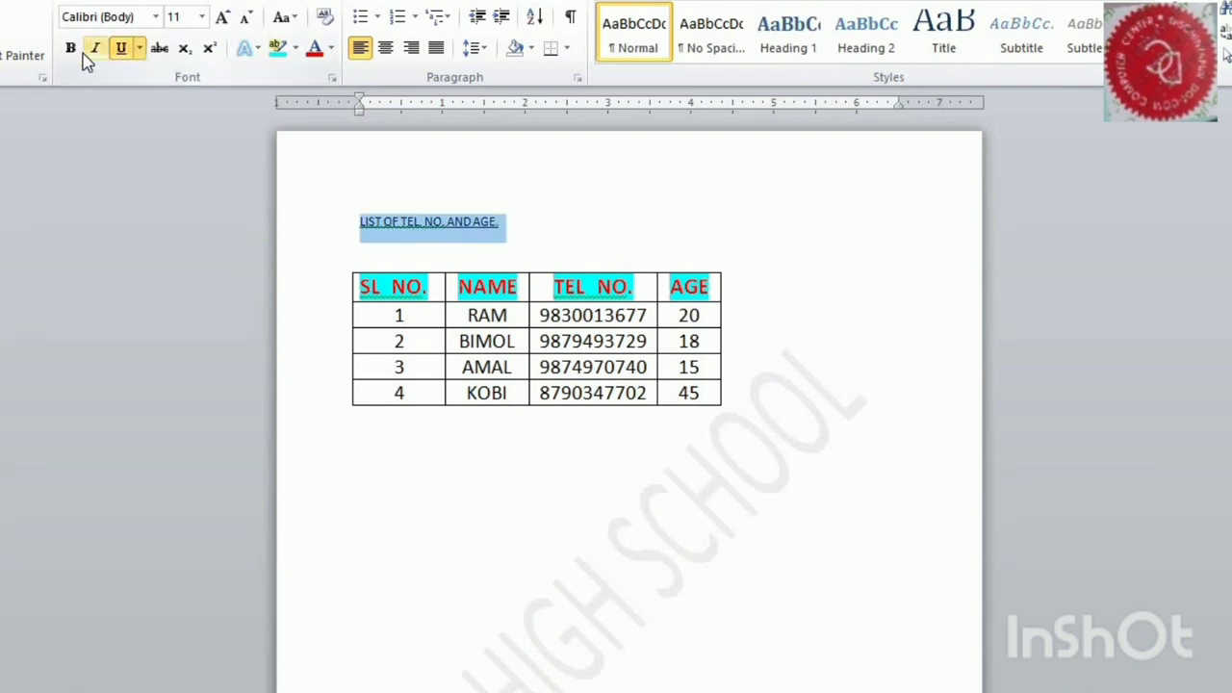
left_click(156, 17)
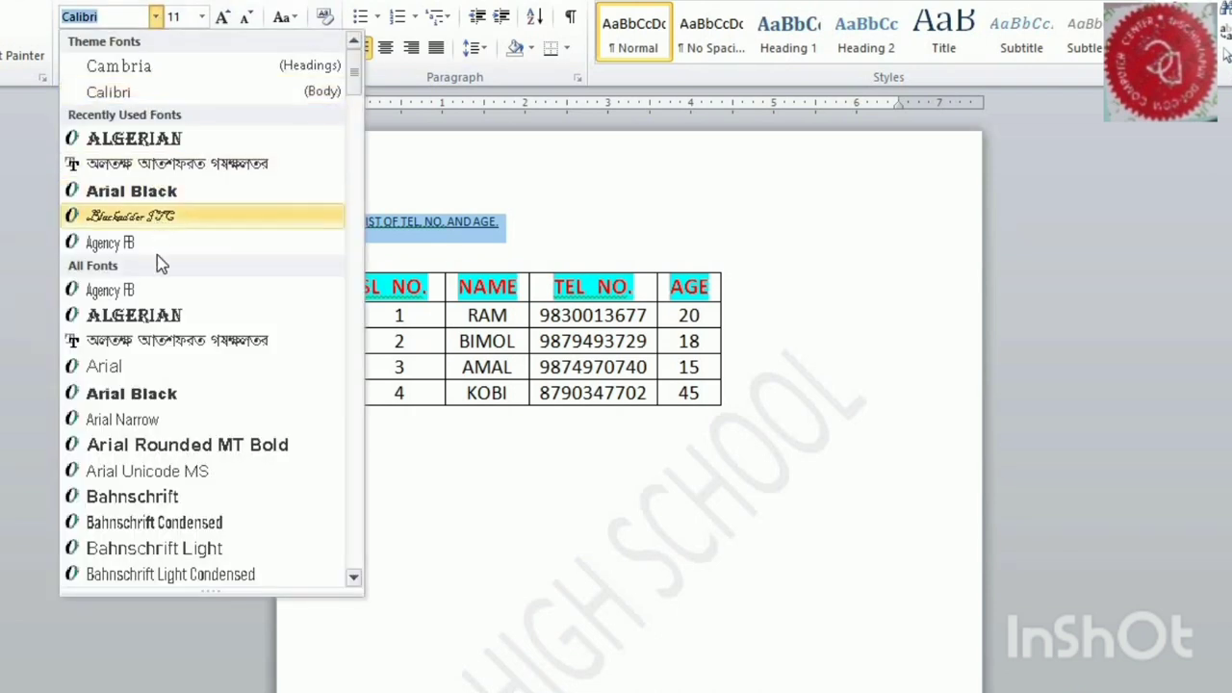
left_click(152, 318)
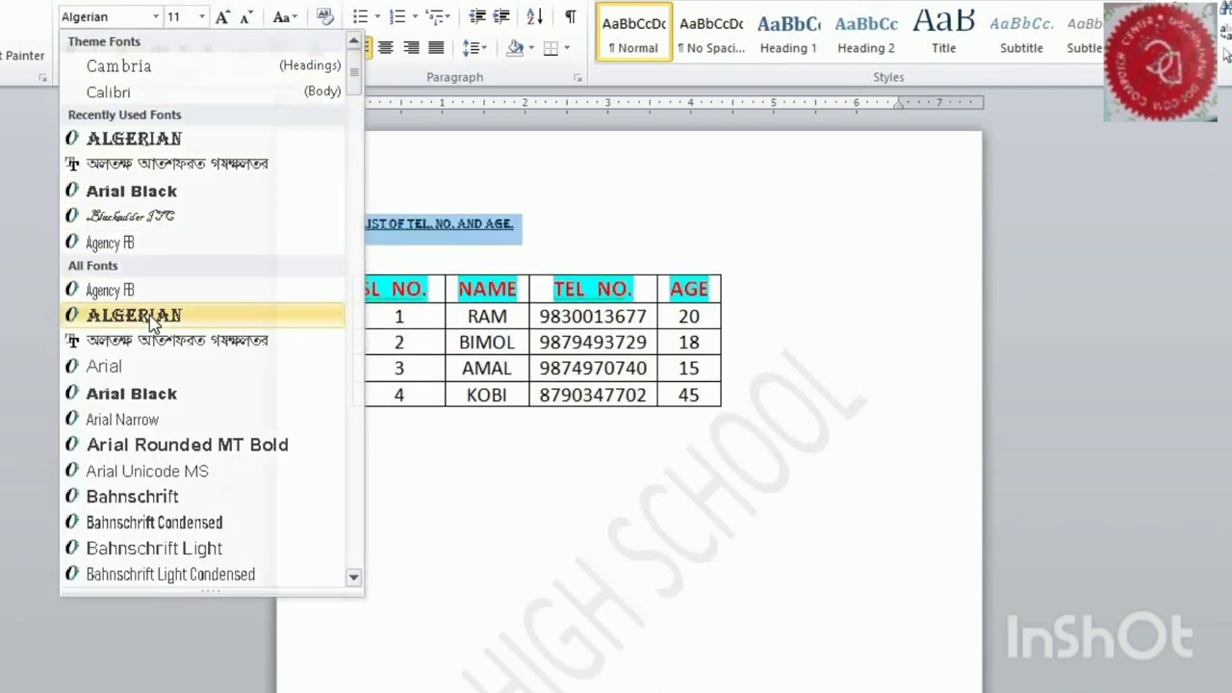
- Set the title "LIST OF TEL. NO. AND AGE." to font size 28 and colour it purple
left_click(202, 17)
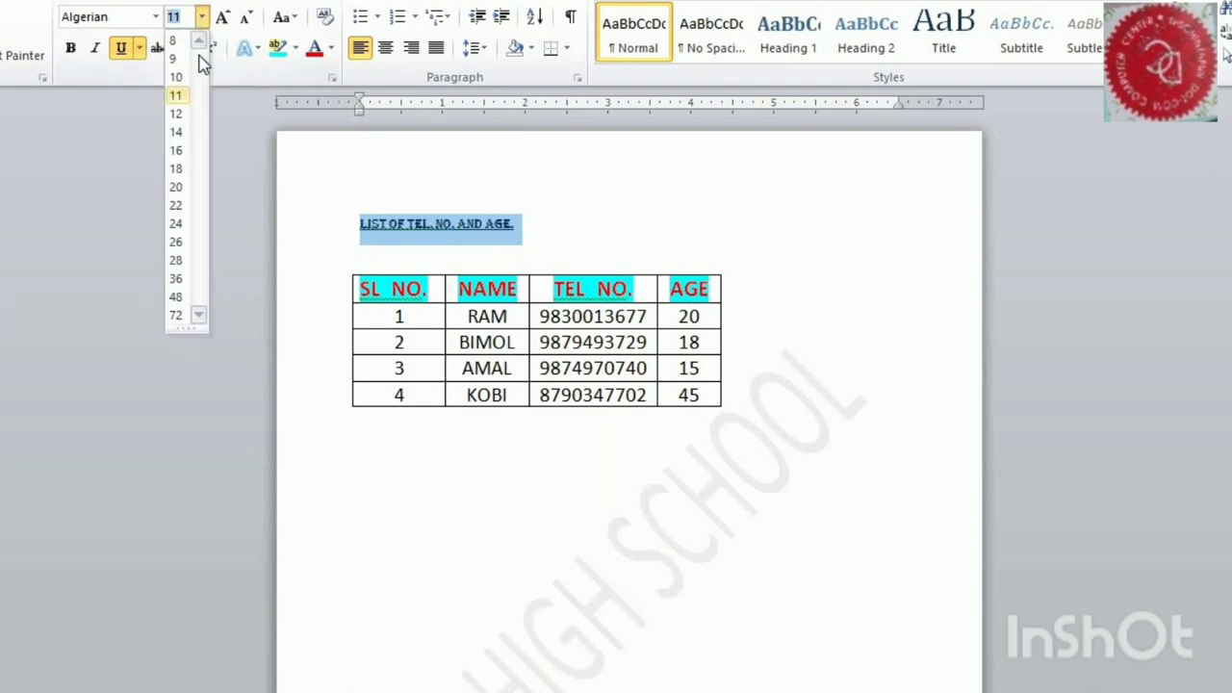
left_click(176, 261)
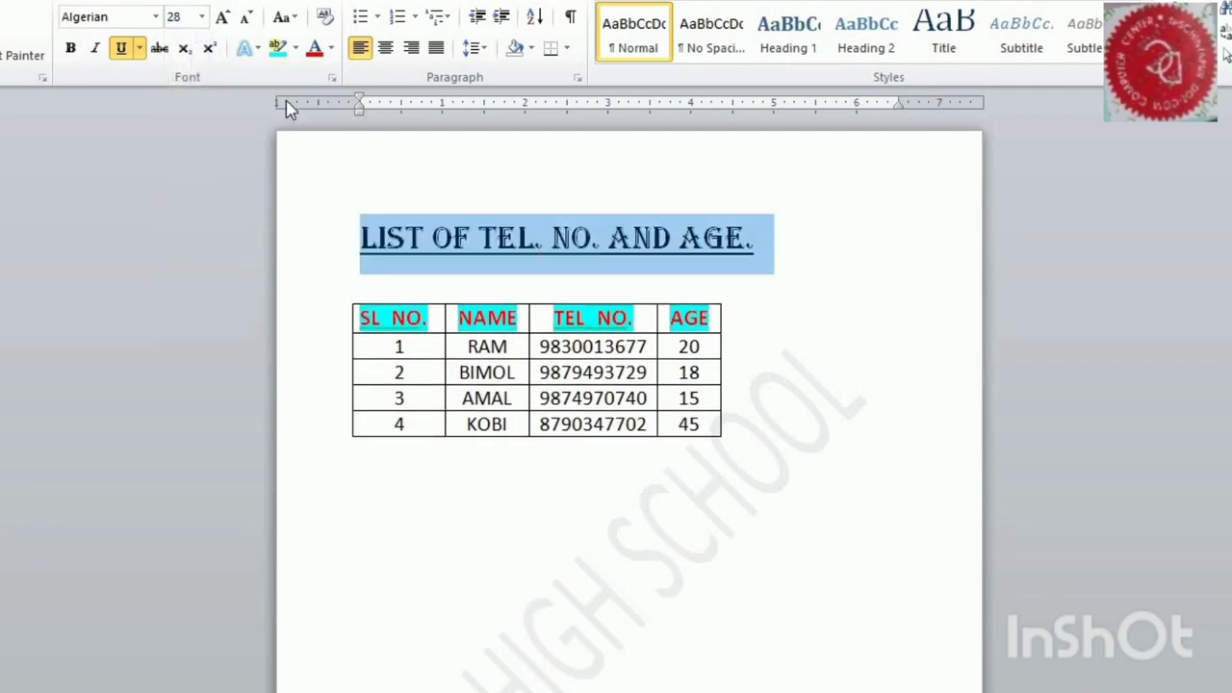
left_click(330, 50)
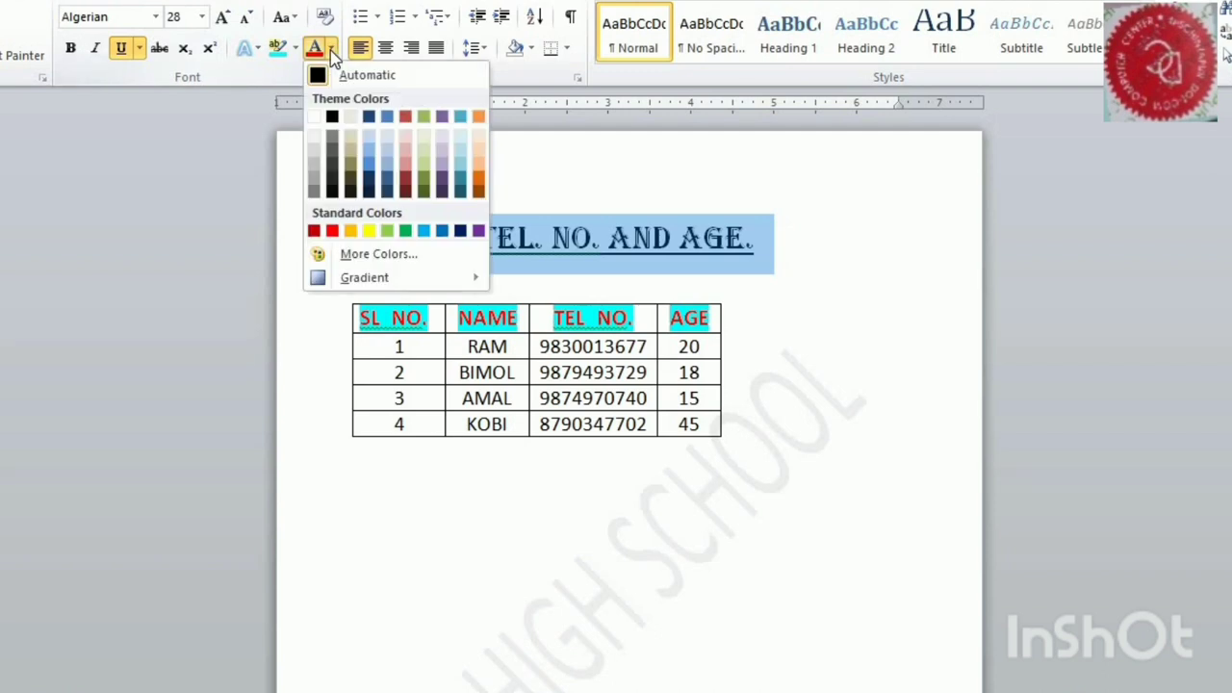
left_click(479, 231)
left_click(858, 268)
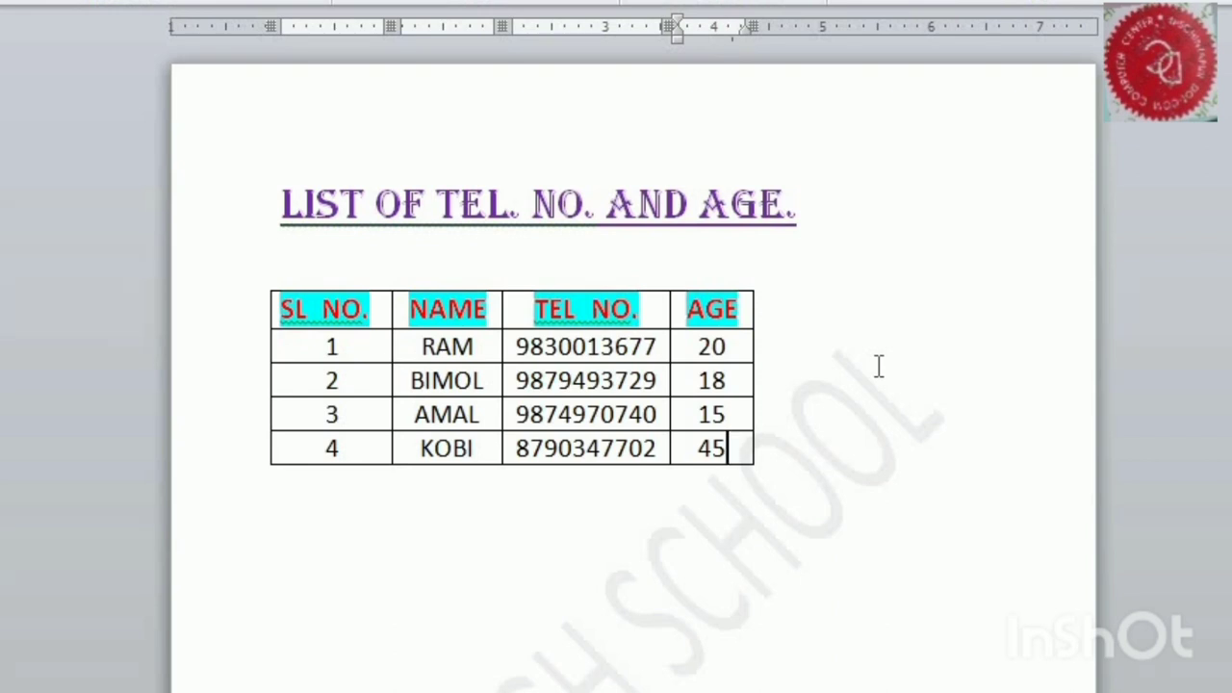
- Add three empty rows to the end of the telephone number and age table
key("Tab")
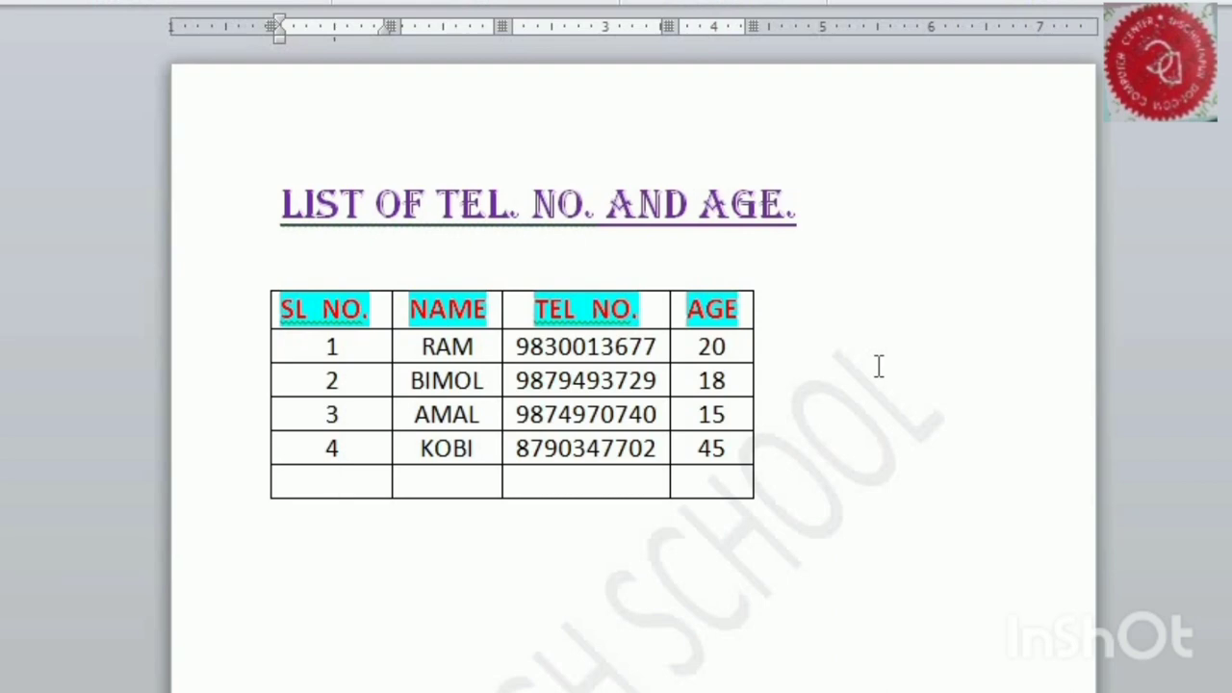
key("Tab")
key("Tab")
key("Tab")
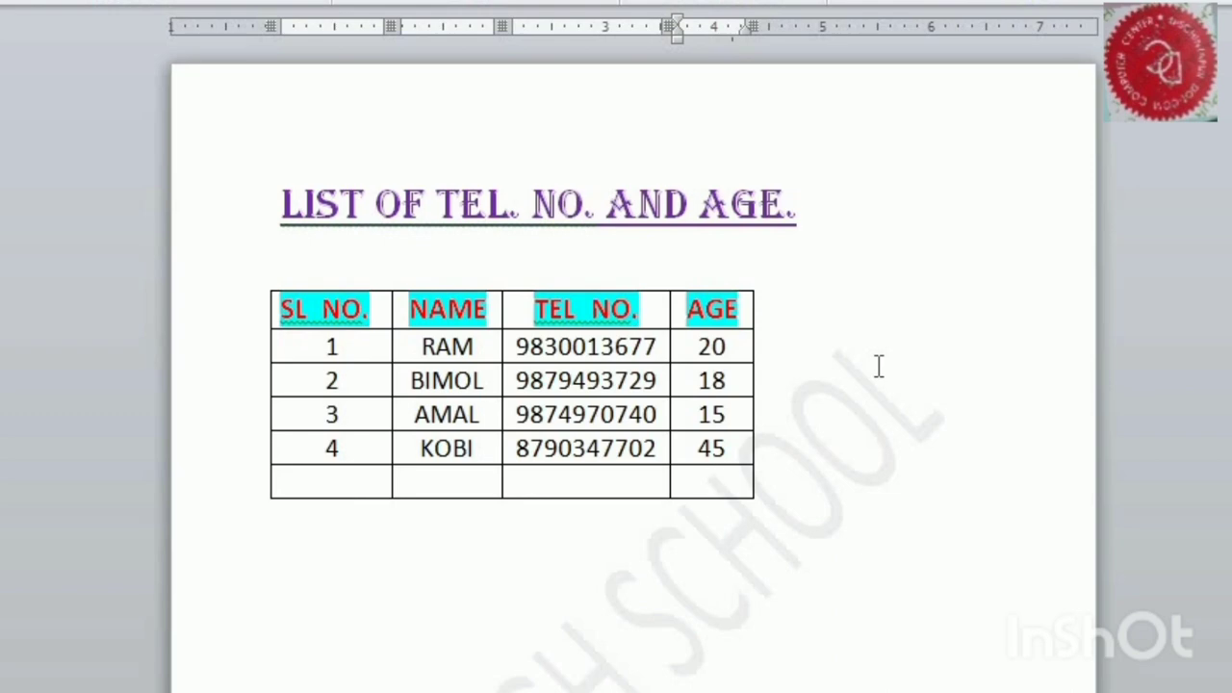
key("Tab")
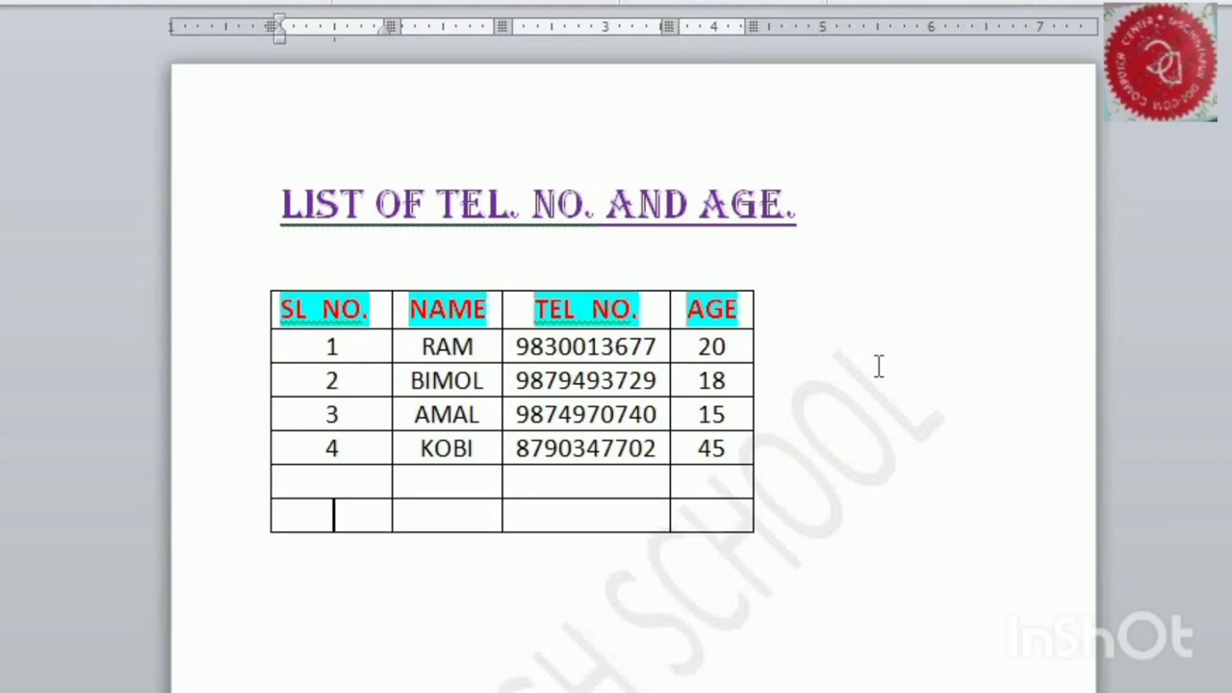
key("Tab")
key("Tab")
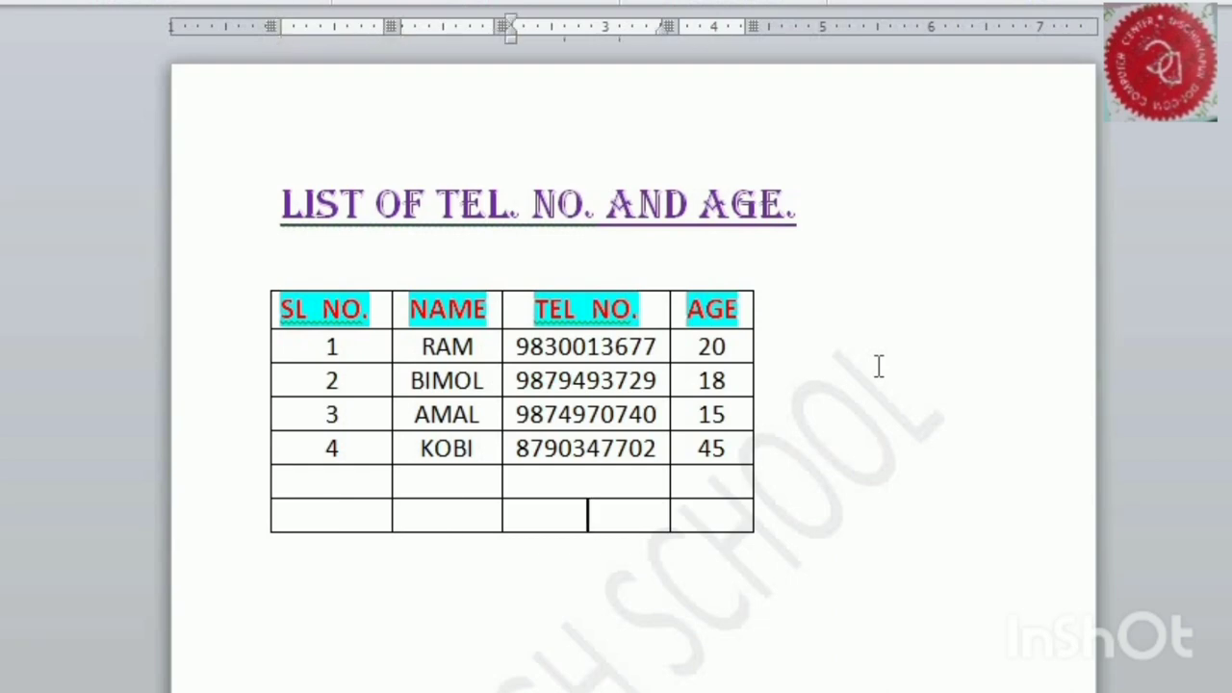
key("Tab")
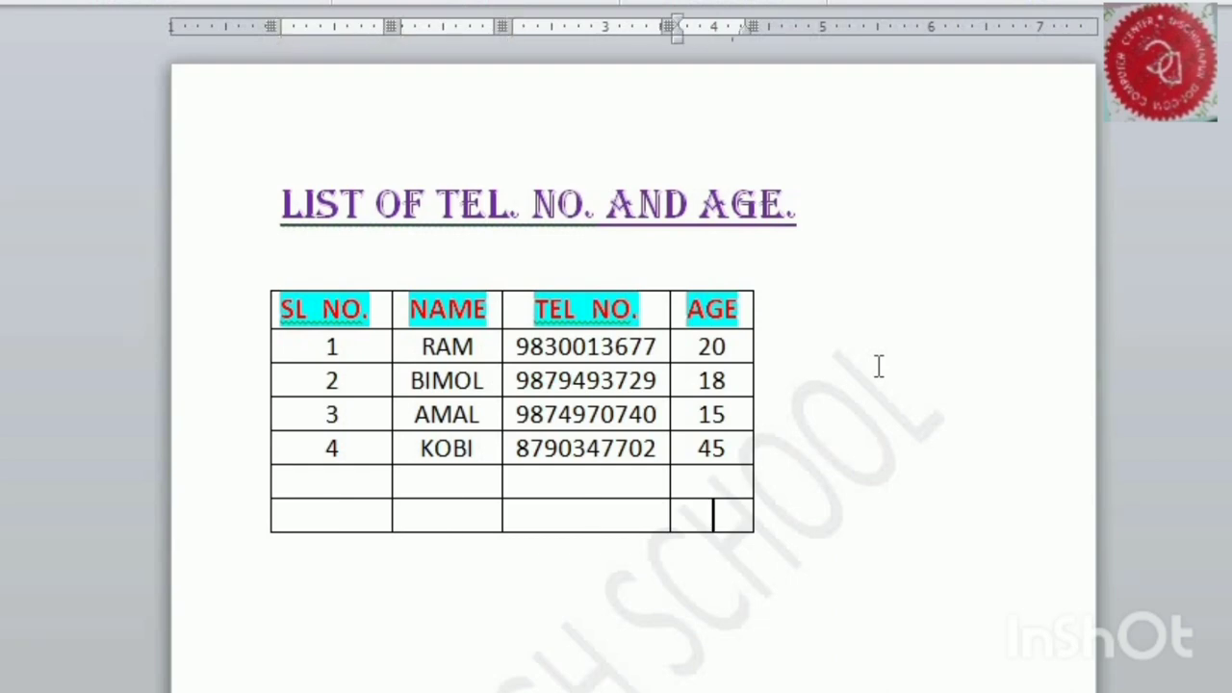
key("Tab")
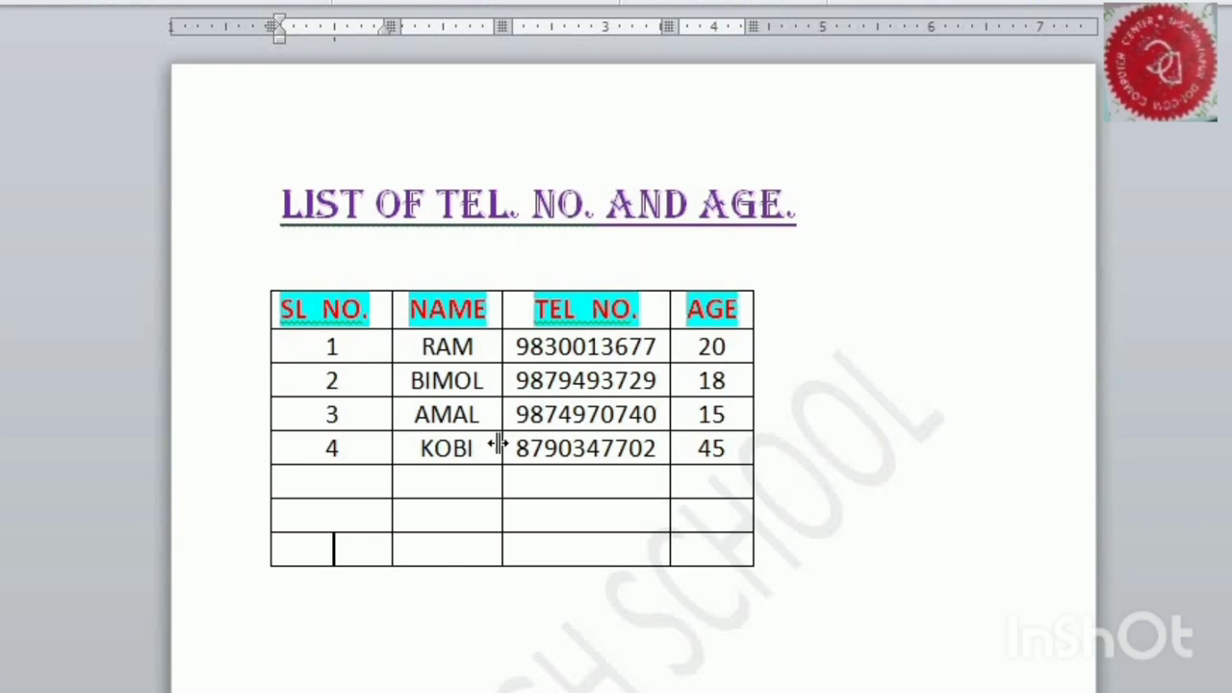
- Number the three new rows 5, 6 and 7 in the SL NO. column
left_click(352, 478)
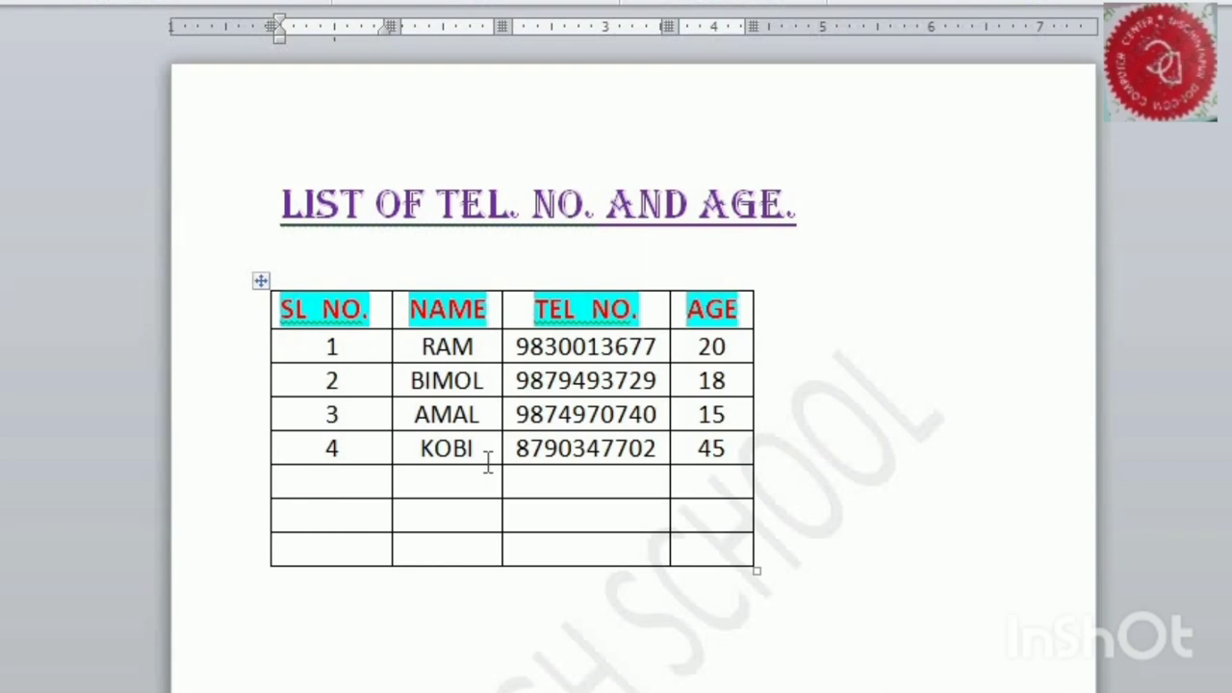
type("5")
key("Down")
type("6")
key("Down")
type("7")
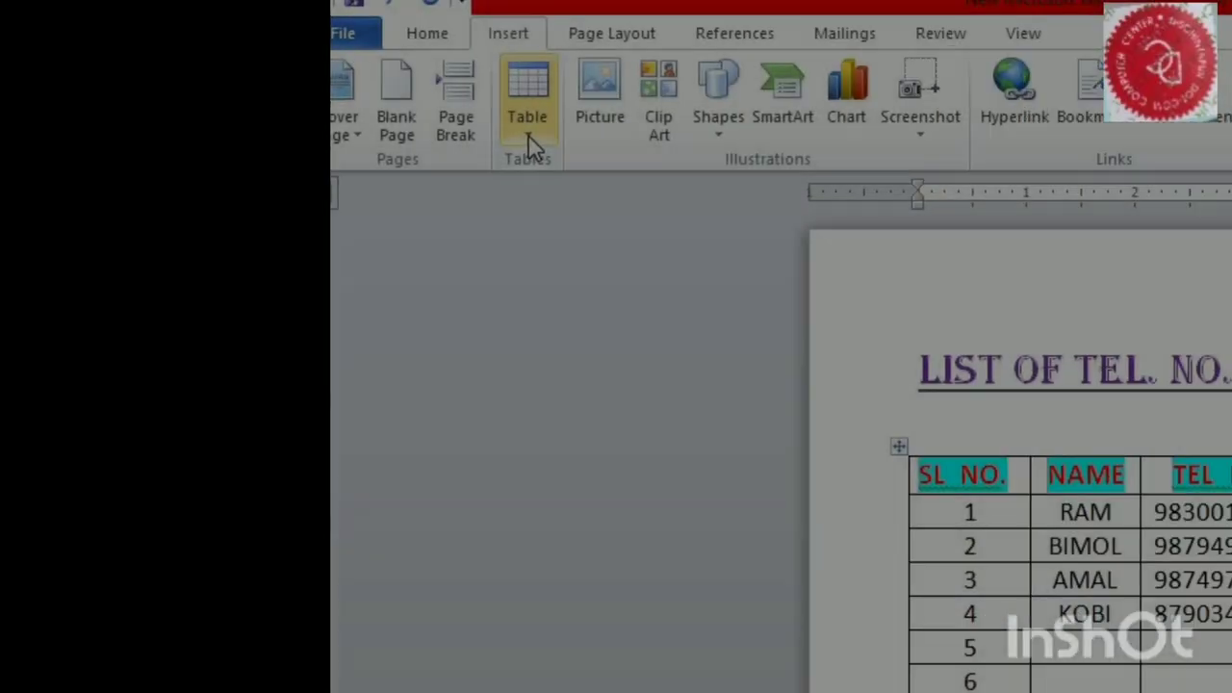
- Insert a second table with 5 columns and 10 rows below the first one
left_click(527, 134)
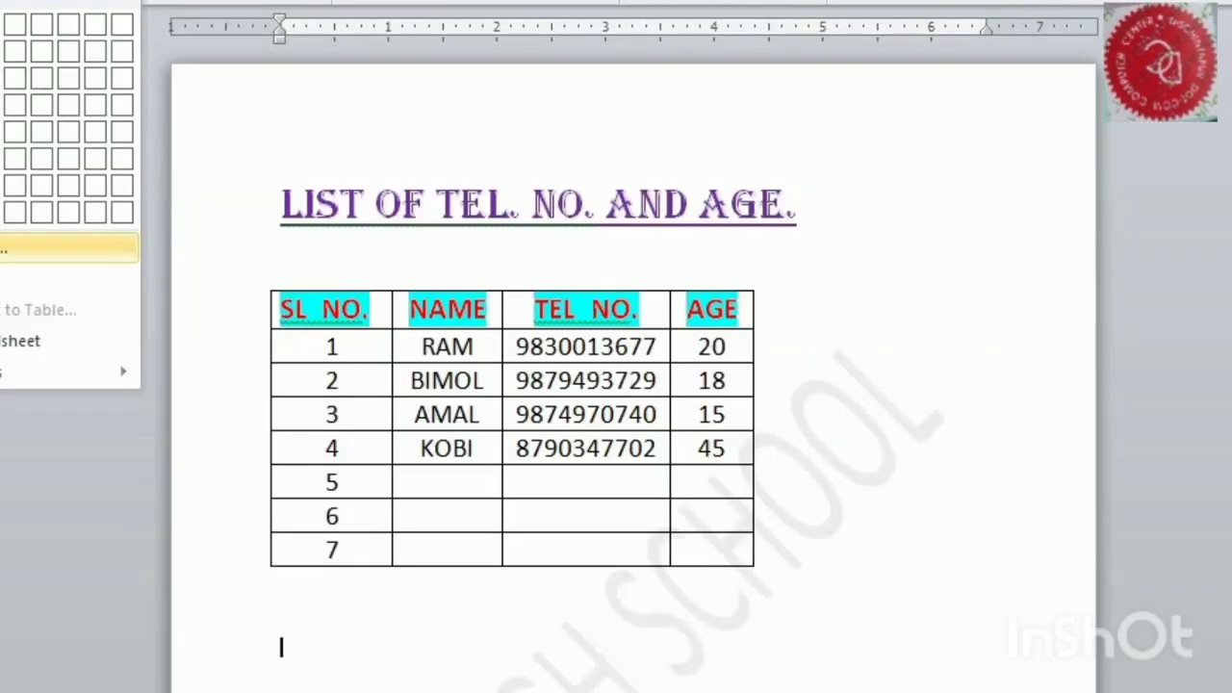
left_click(29, 248)
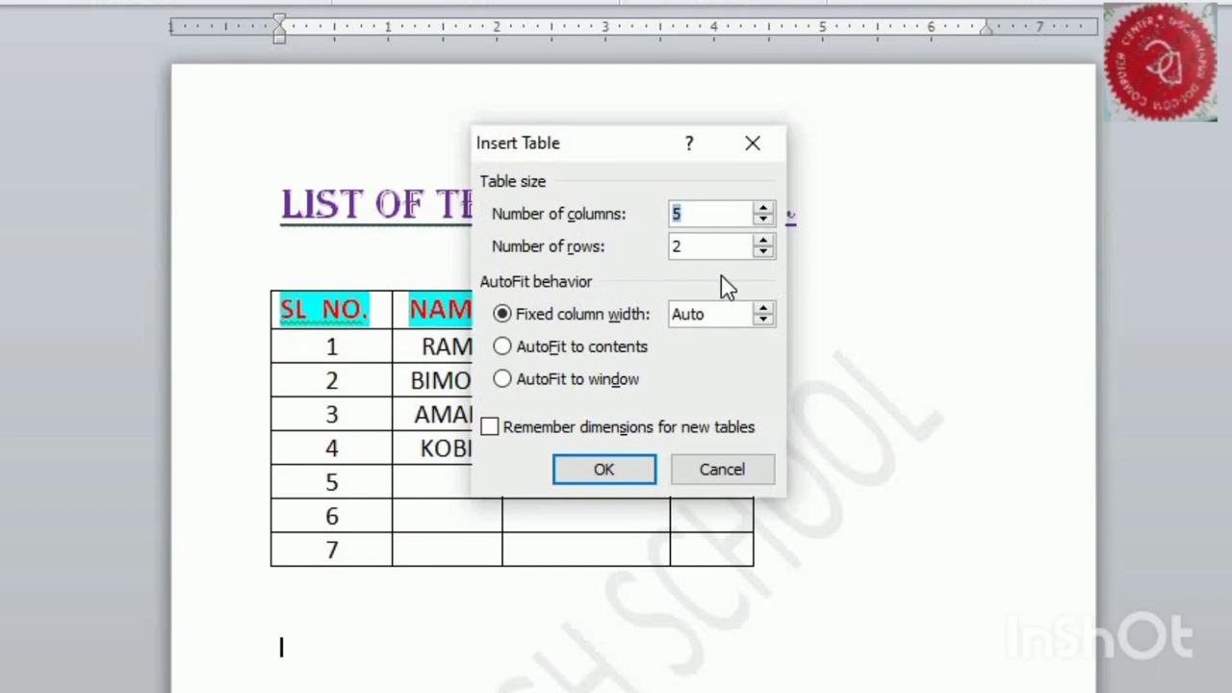
left_click(762, 241)
left_click(762, 241)
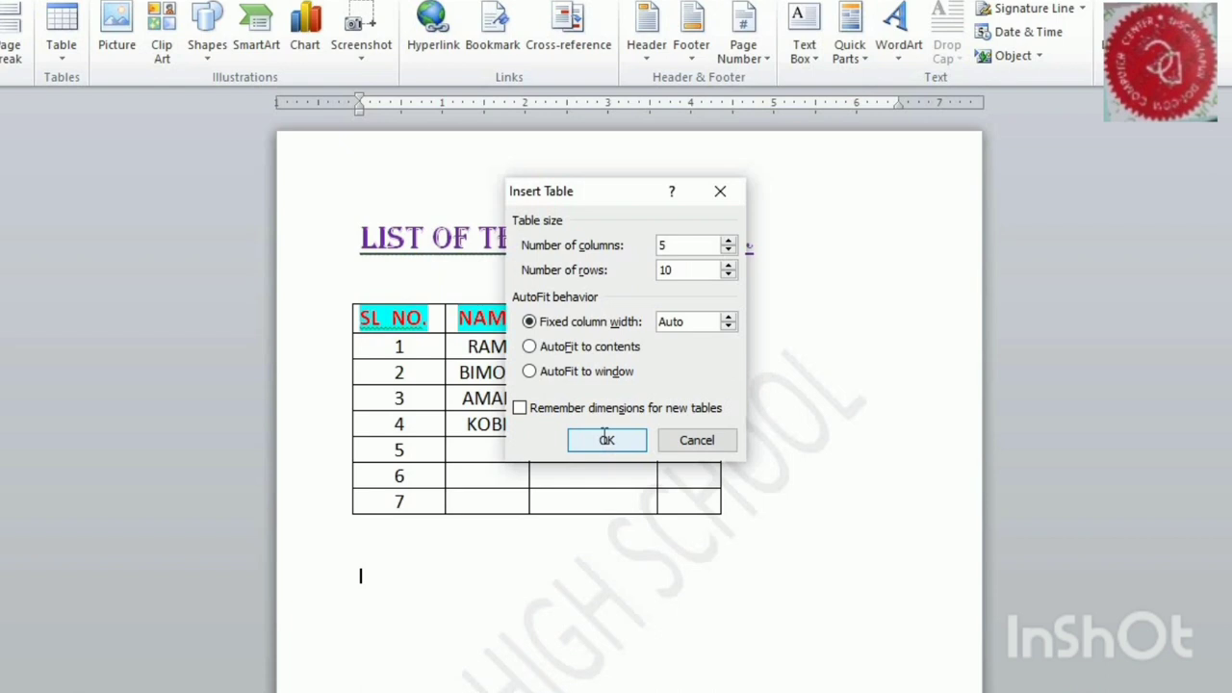
left_click(604, 435)
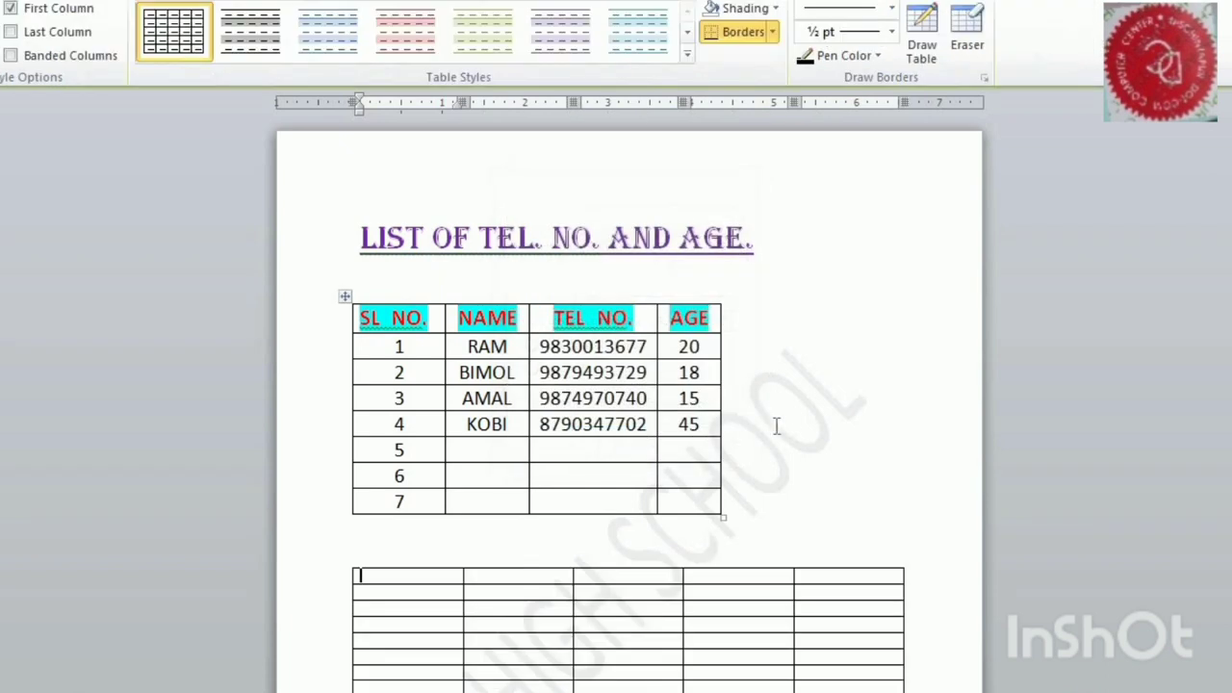
scroll(795, 428, "down", 2)
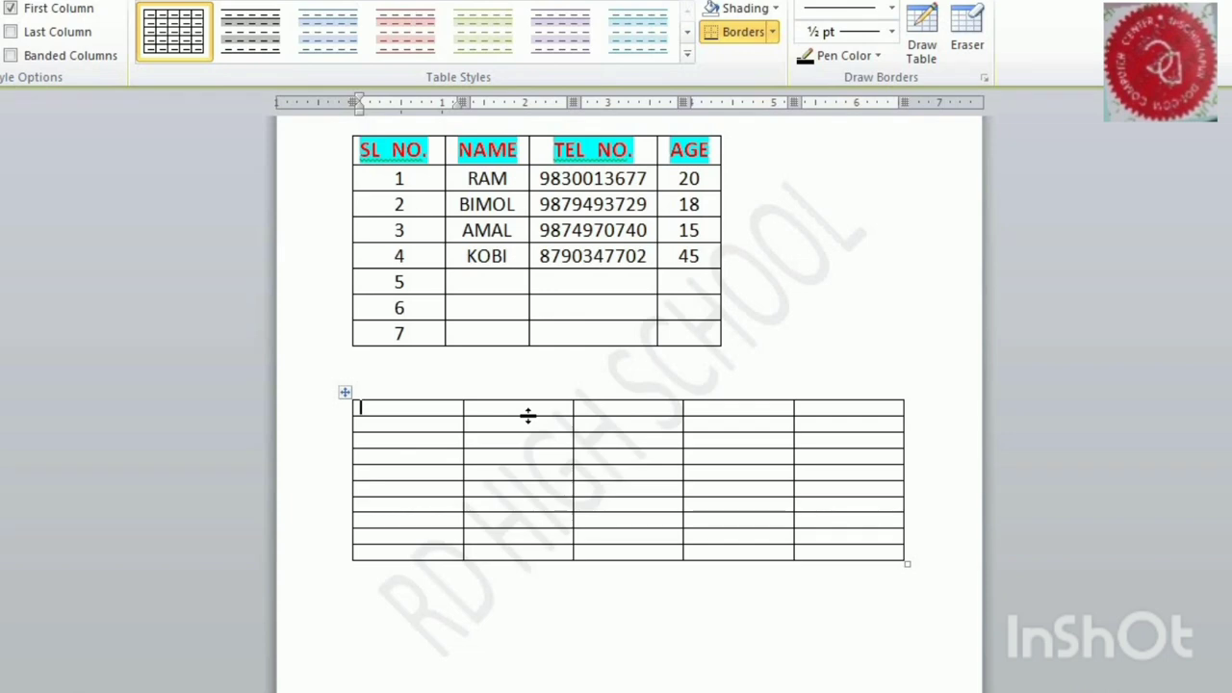
- Insert the built-in Double Table quick table with the Greek alphabet below the empty table
left_click(59, 0)
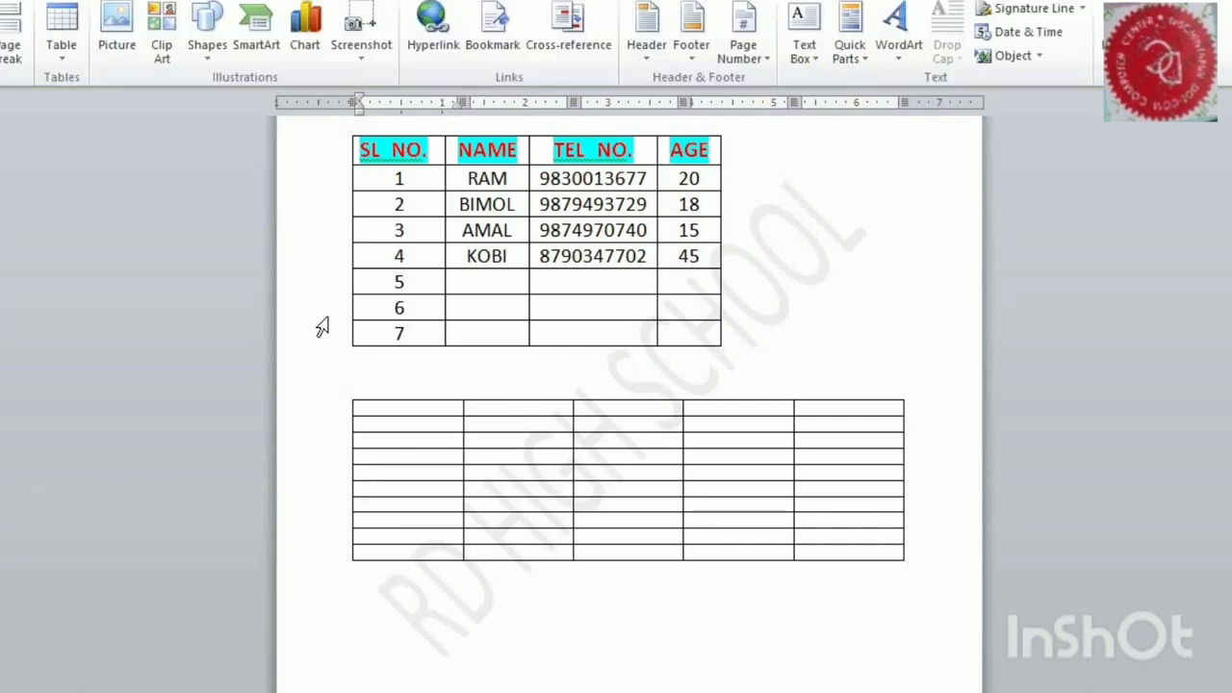
left_click(924, 551)
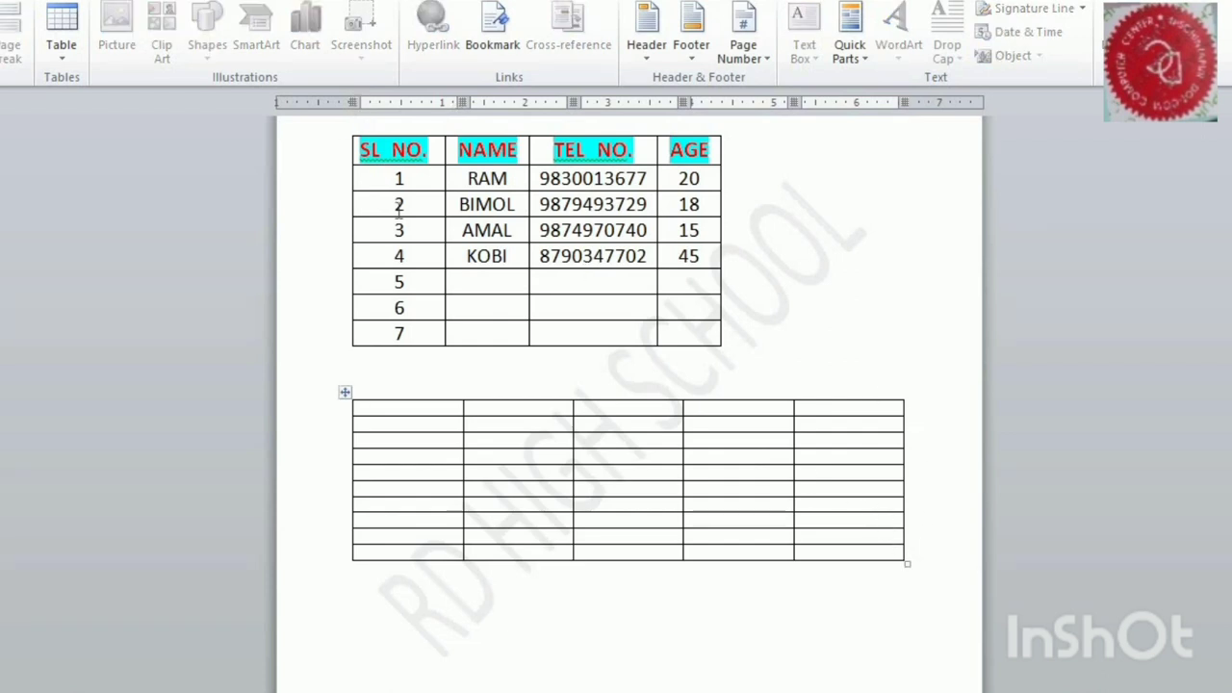
left_click(61, 60)
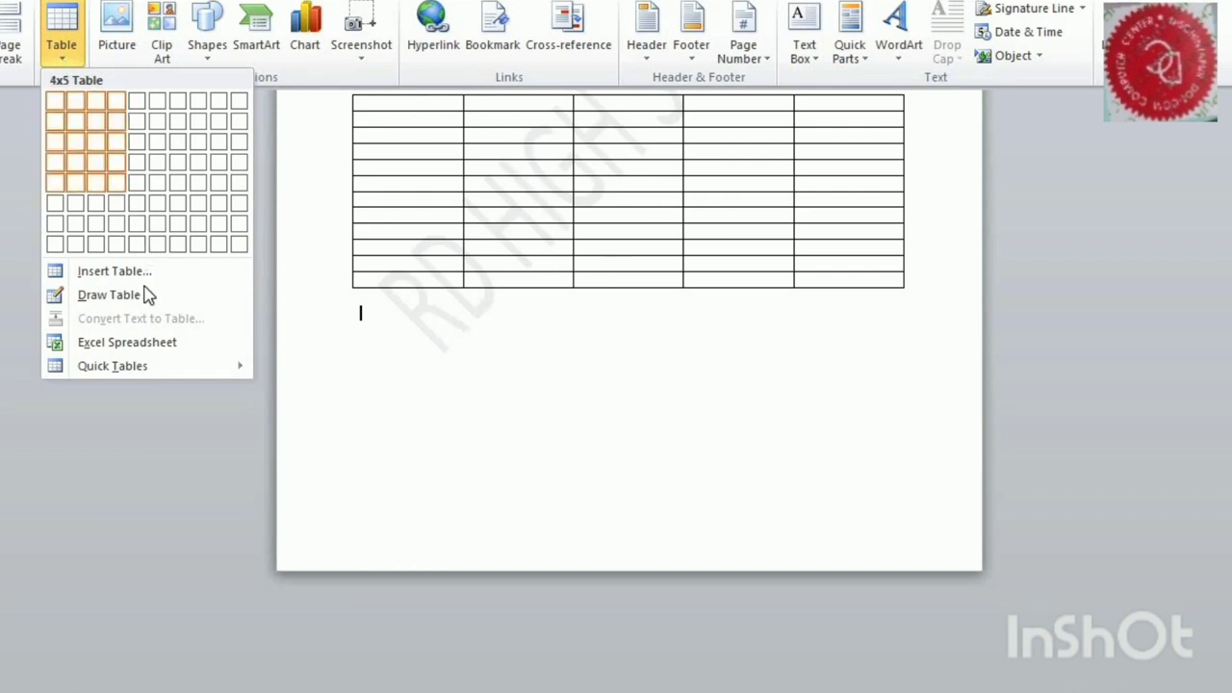
mouse_move(105, 378)
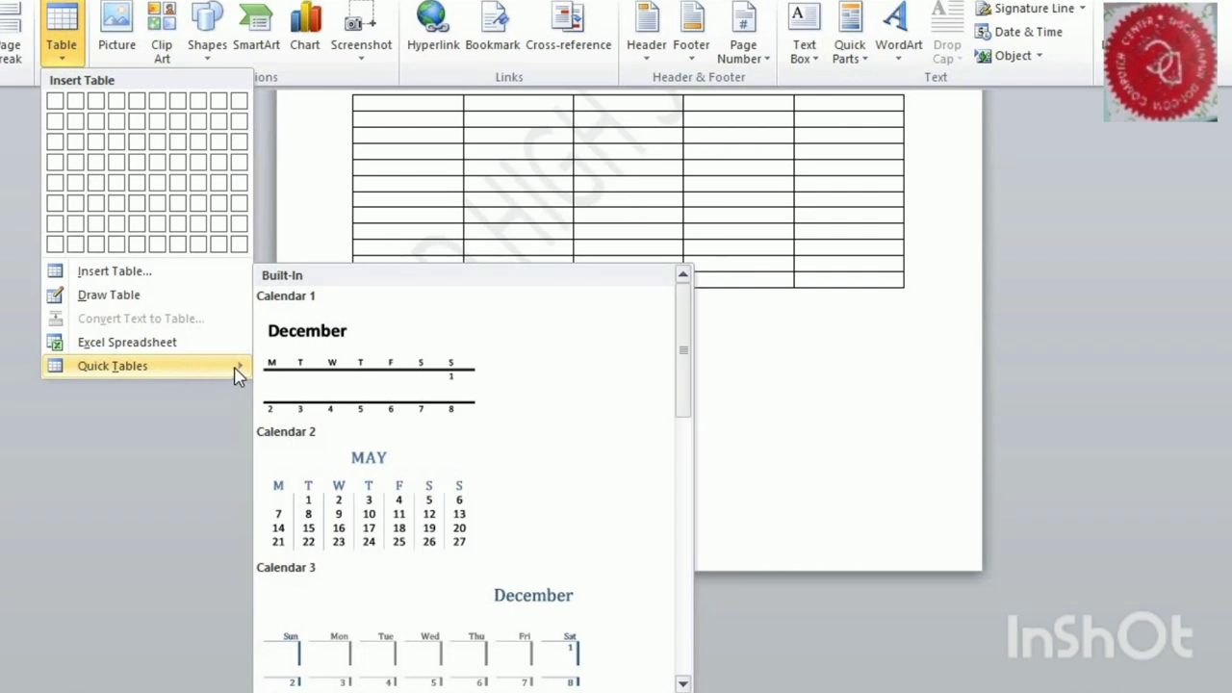
scroll(388, 414, "down", 3)
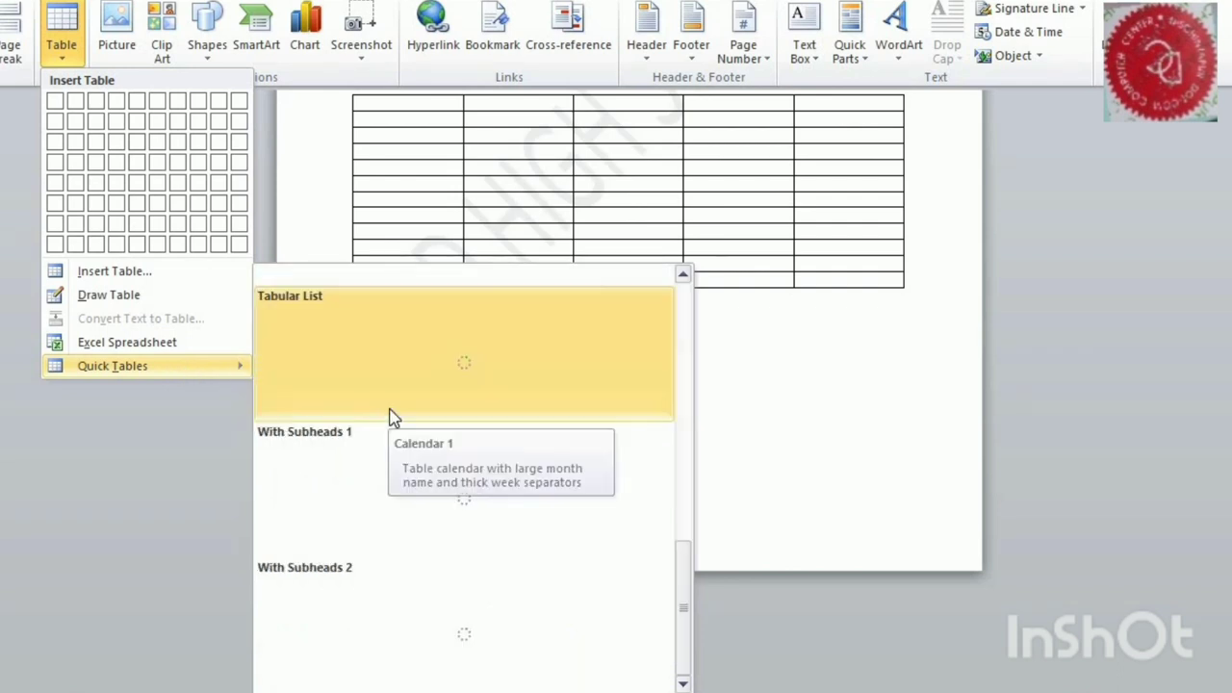
scroll(392, 418, "up", 2)
scroll(395, 431, "down", 1)
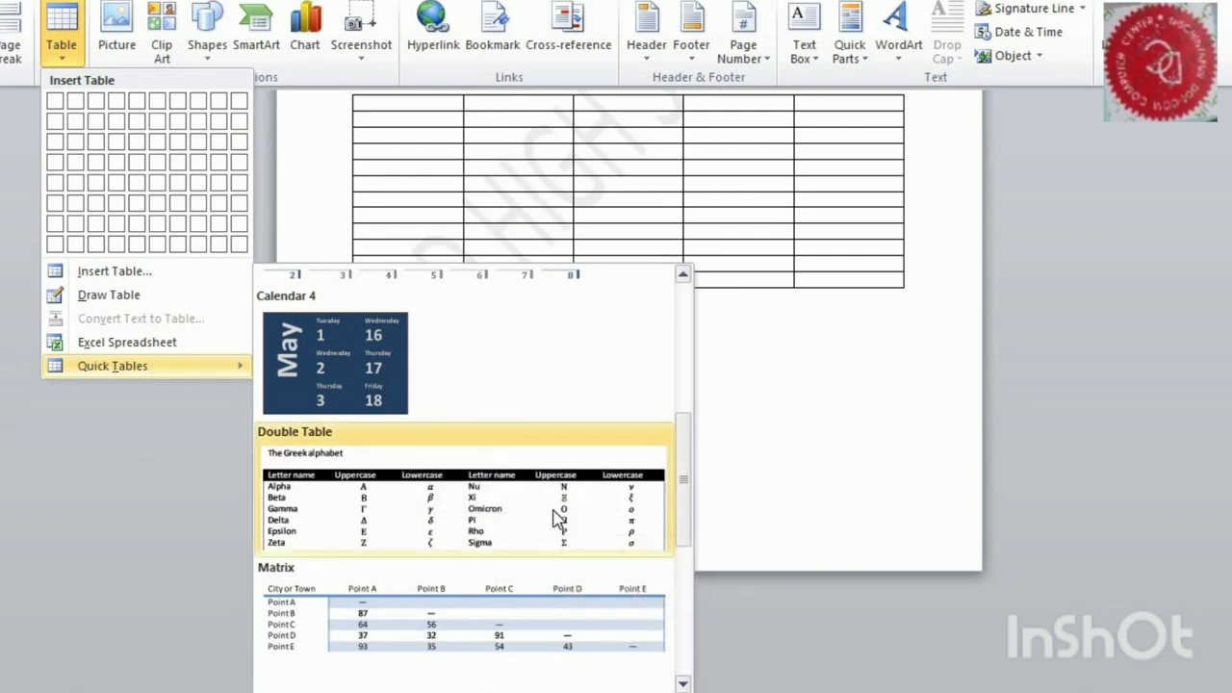
scroll(548, 503, "down", 2)
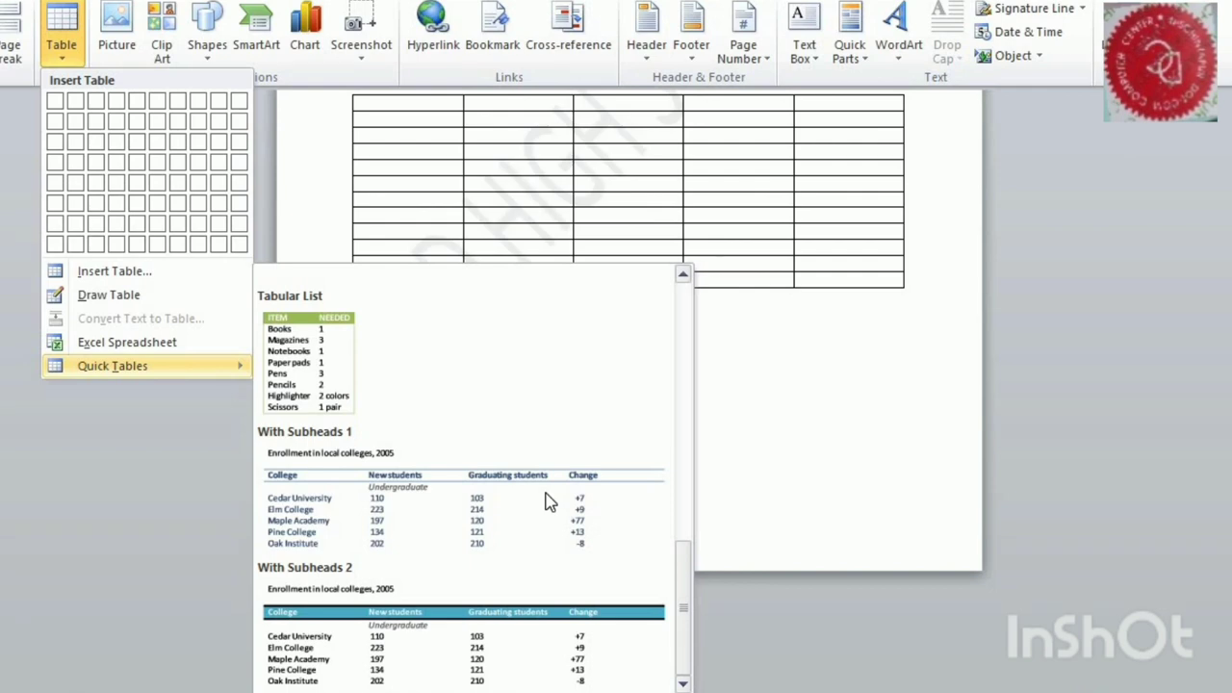
scroll(546, 493, "up", 1)
scroll(546, 492, "down", 1)
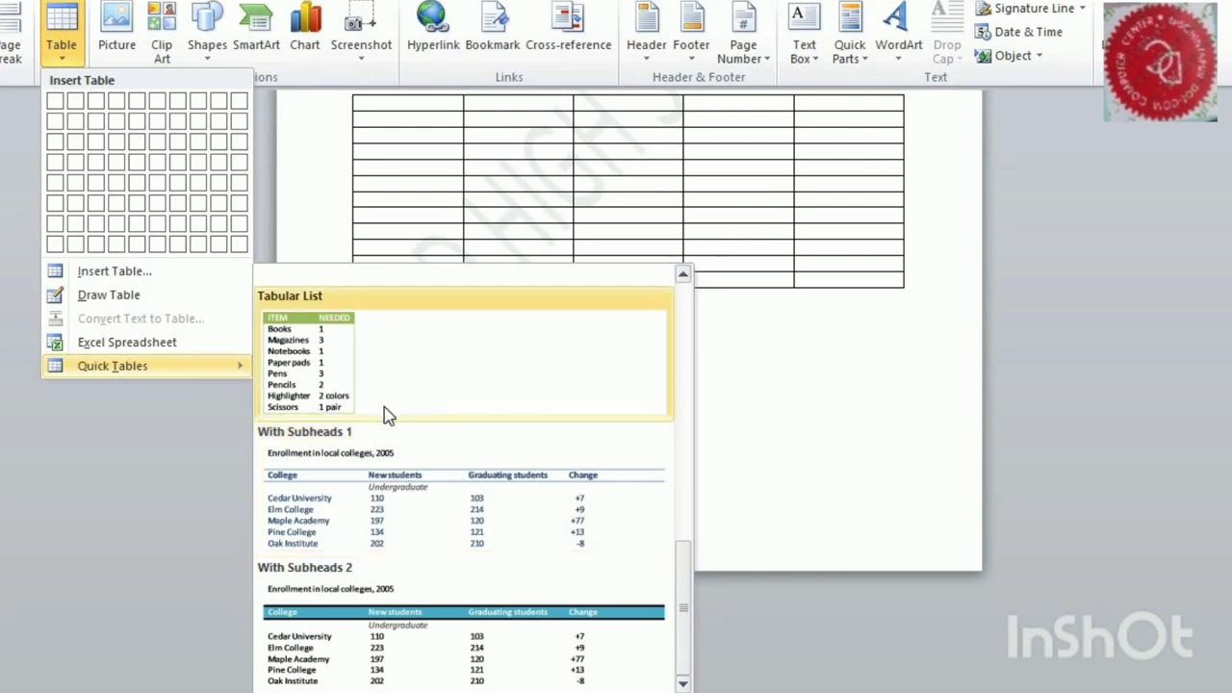
scroll(385, 414, "up", 10)
scroll(389, 416, "down", 5)
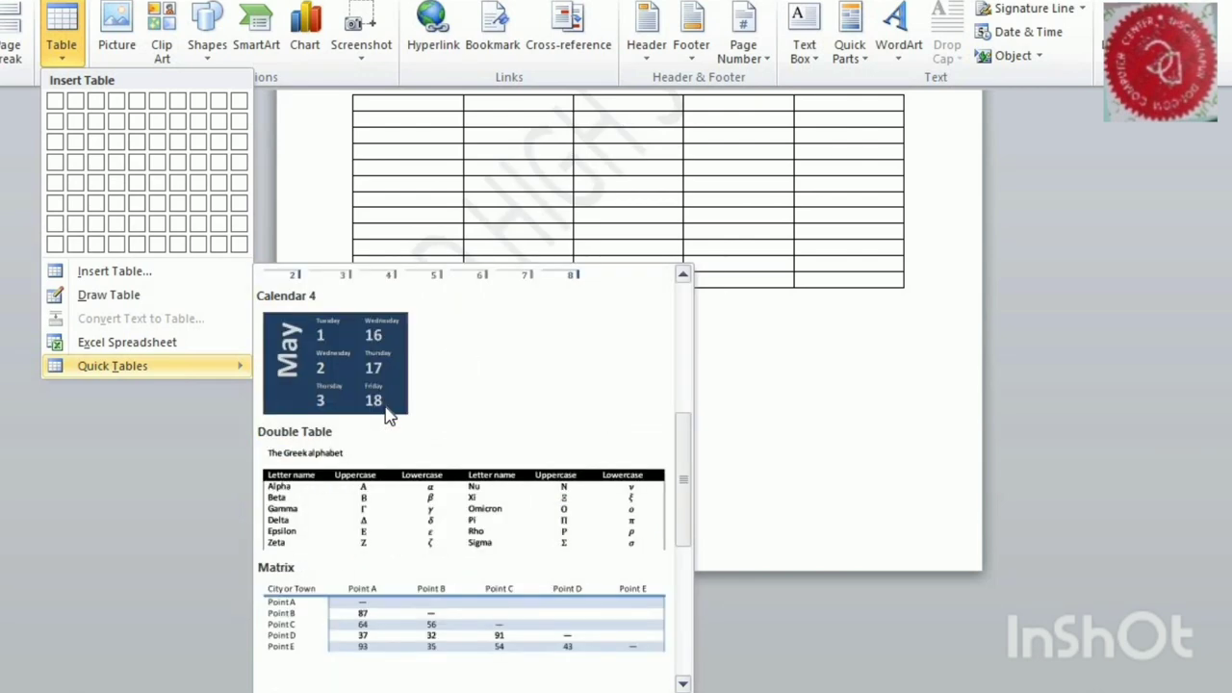
left_click(416, 517)
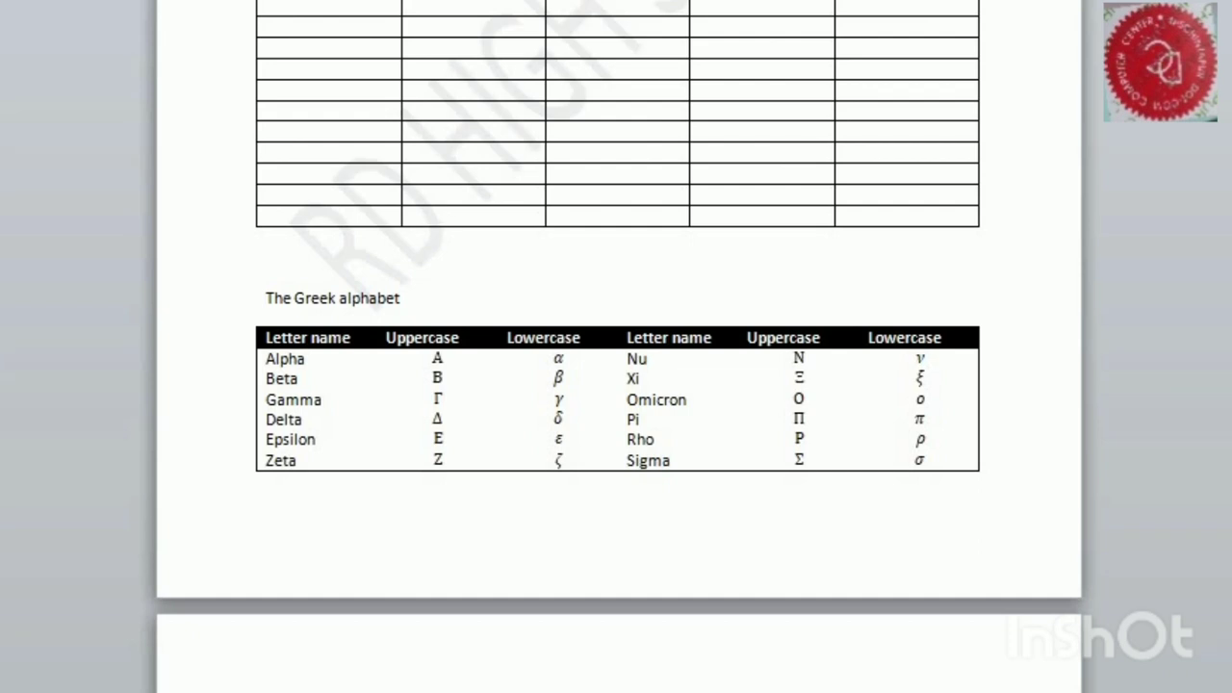
- Replace the first column heading of the Greek alphabet table with "Sl no."
key("BackSpace")
key("BackSpace")
key("BackSpace")
key("BackSpace")
key("BackSpace")
key("BackSpace")
key("BackSpace")
key("BackSpace")
key("BackSpace")
key("BackSpace")
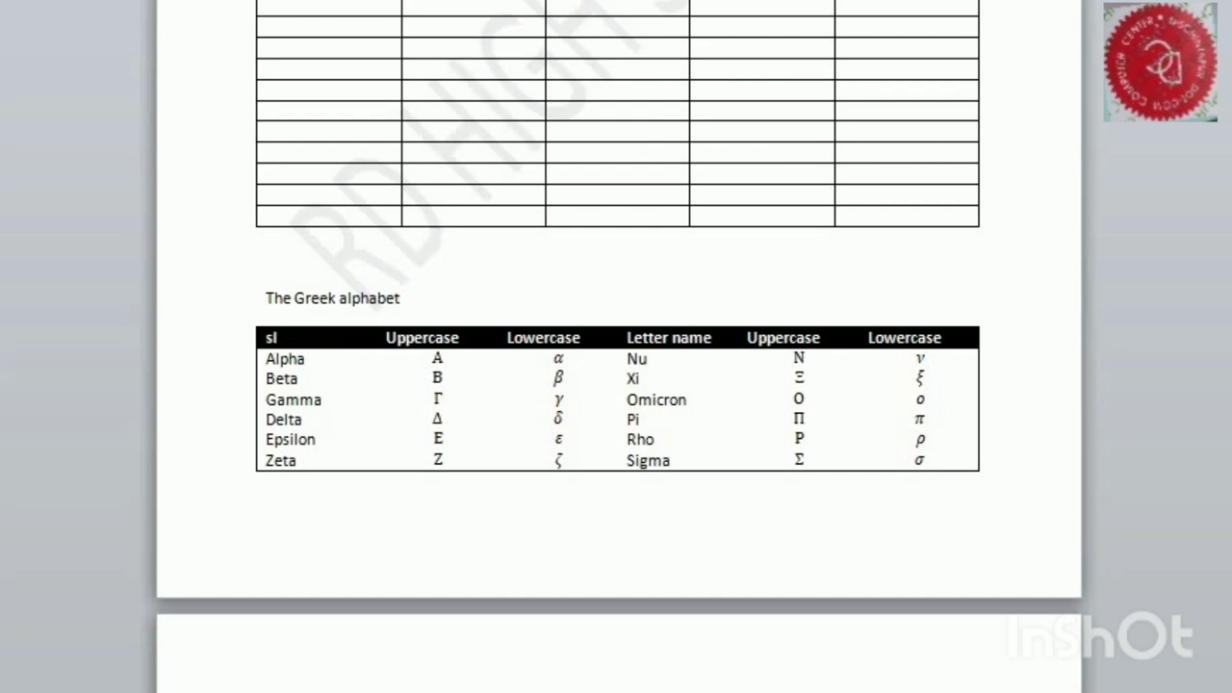
type("sl no.")
- Replace the second column heading of the Greek alphabet table, "Uppercase", with "NAME"
key("Right")
key("Right")
key("Right")
key("Right")
key("Right")
key("Right")
key("Right")
key("Right")
key("Right")
key("Right")
key("BackSpace")
key("BackSpace")
key("BackSpace")
key("BackSpace")
key("BackSpace")
key("BackSpace")
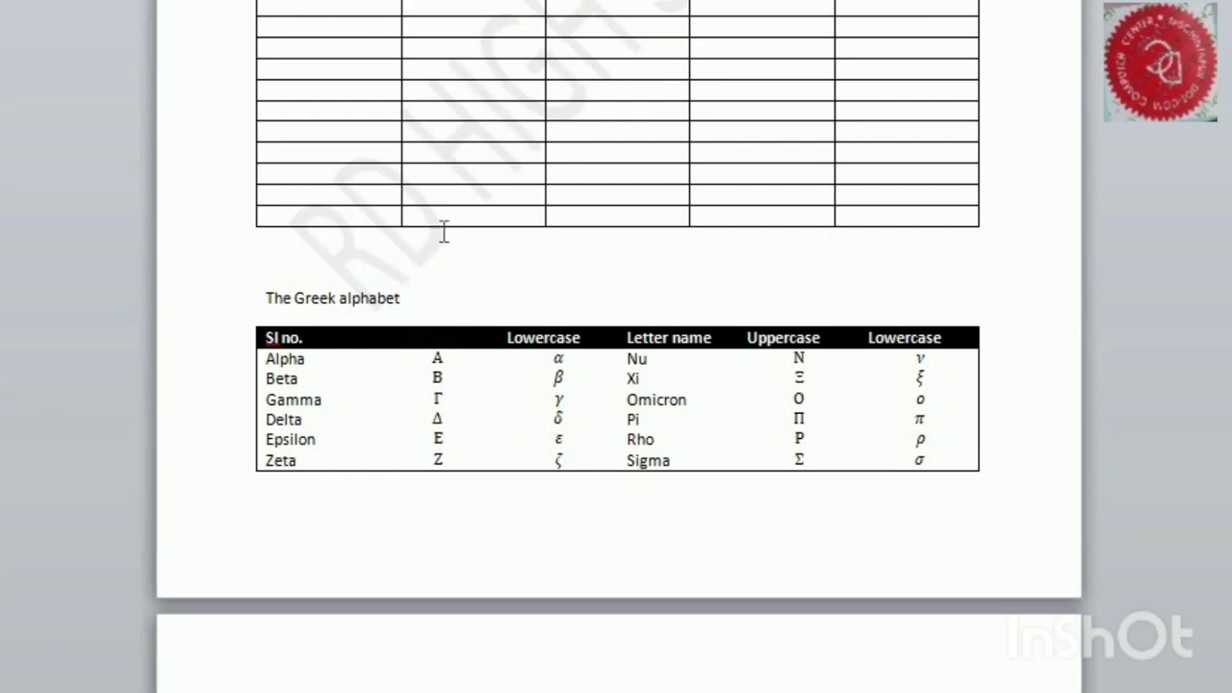
type("NAME")
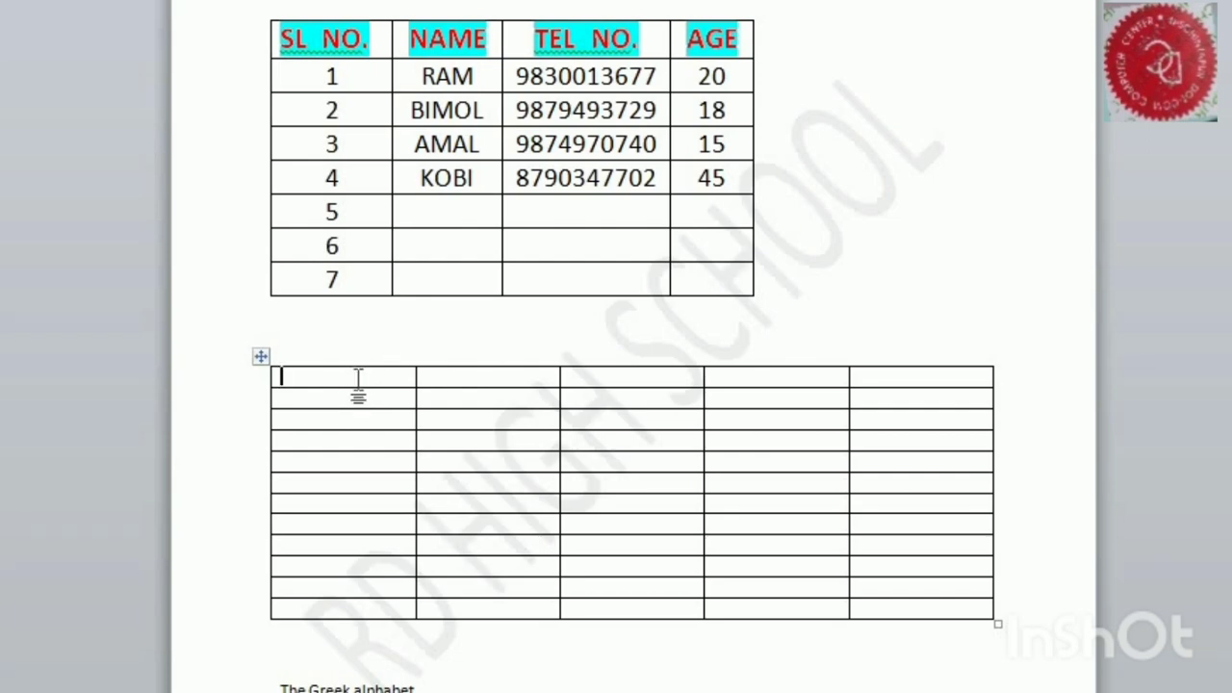
- Insert a new column to the left of the first column in the empty middle table
right_click(359, 379)
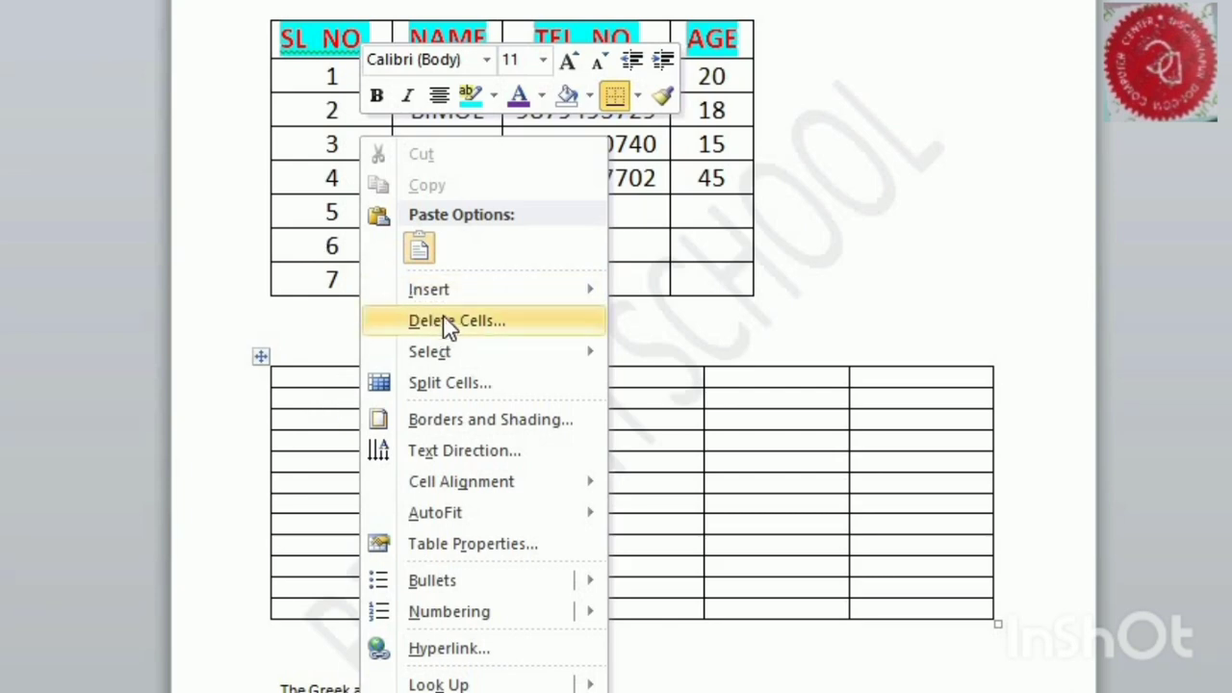
mouse_move(478, 296)
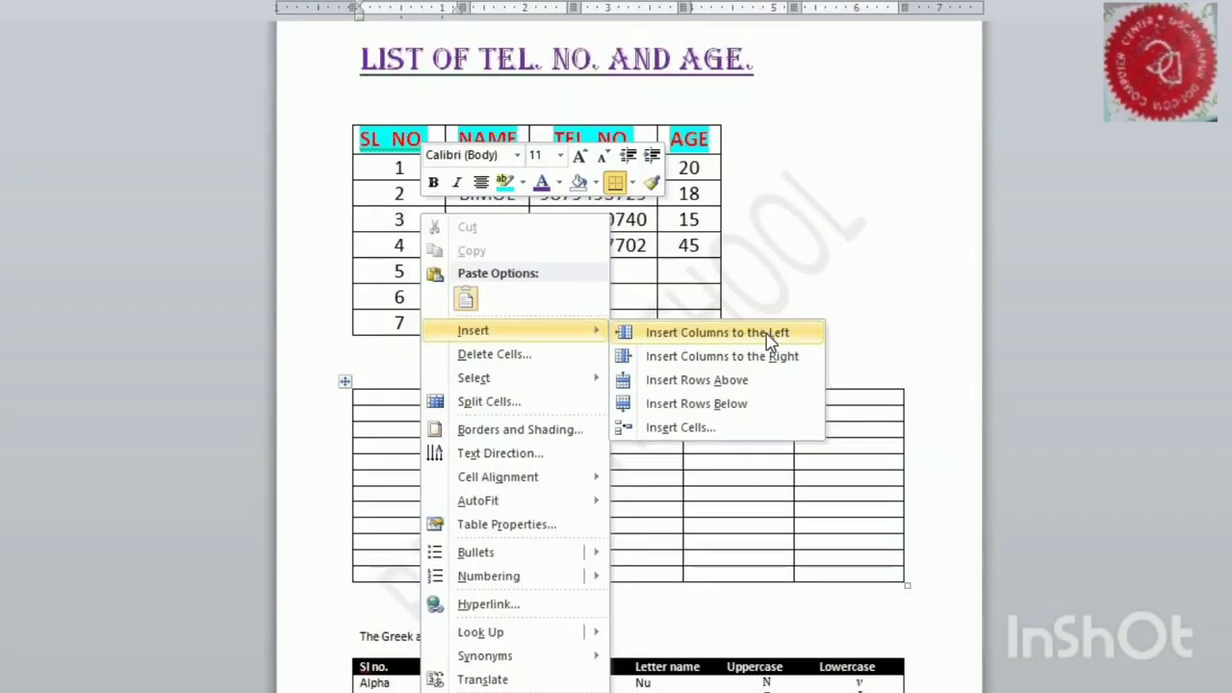
left_click(816, 296)
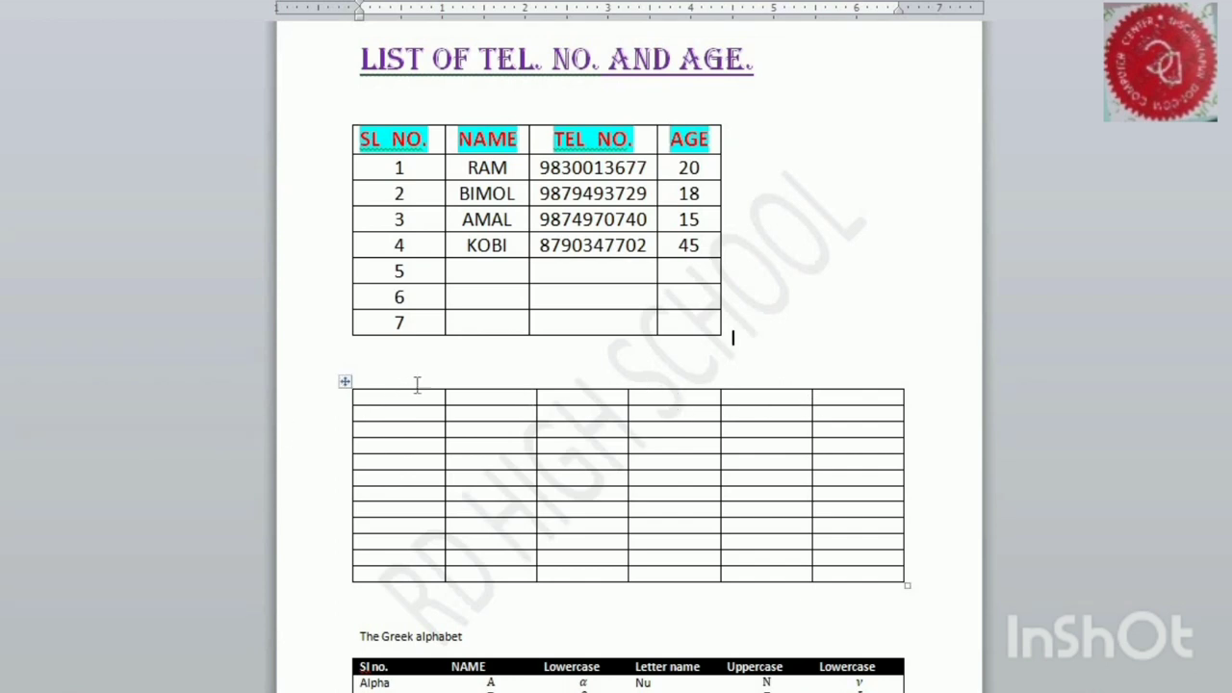
- Insert a new column to the left of the TEL NO. column in the list table
left_click(634, 140)
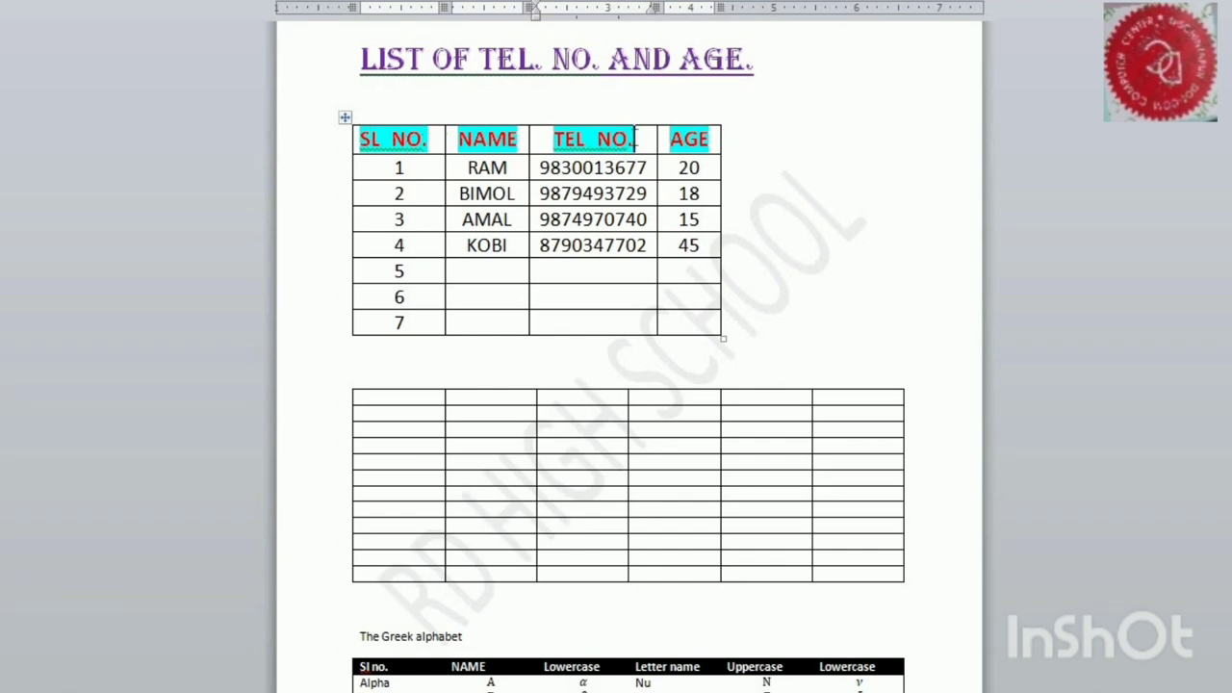
right_click(642, 144)
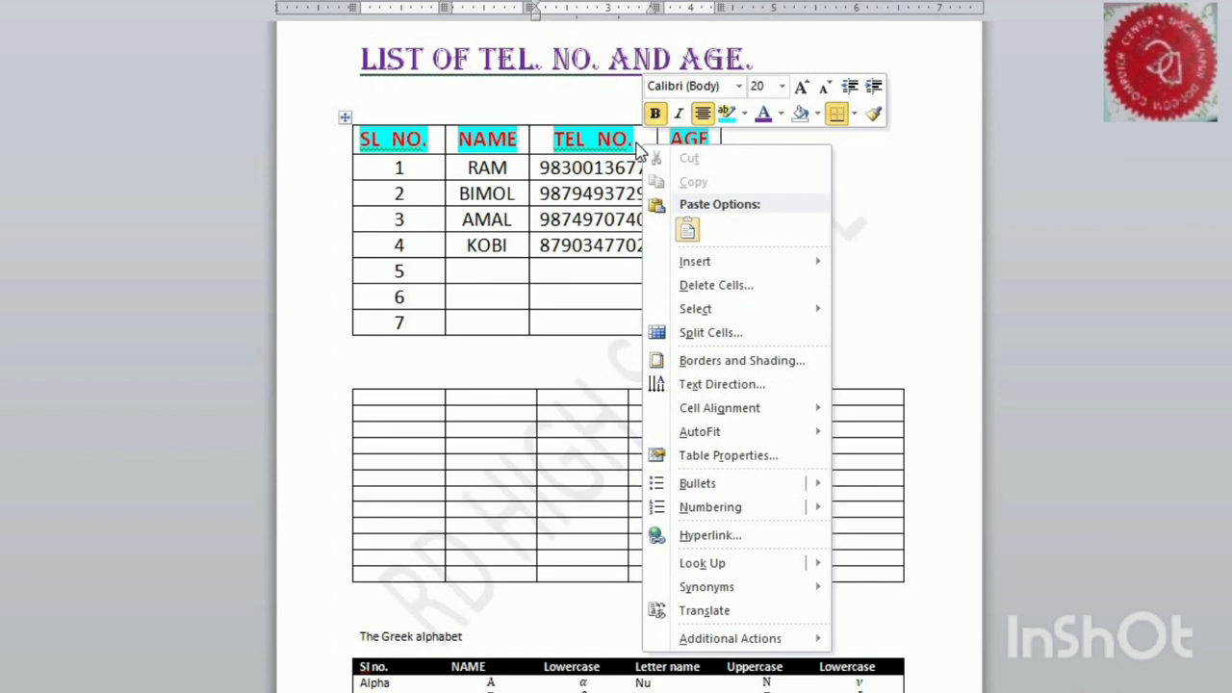
mouse_move(710, 268)
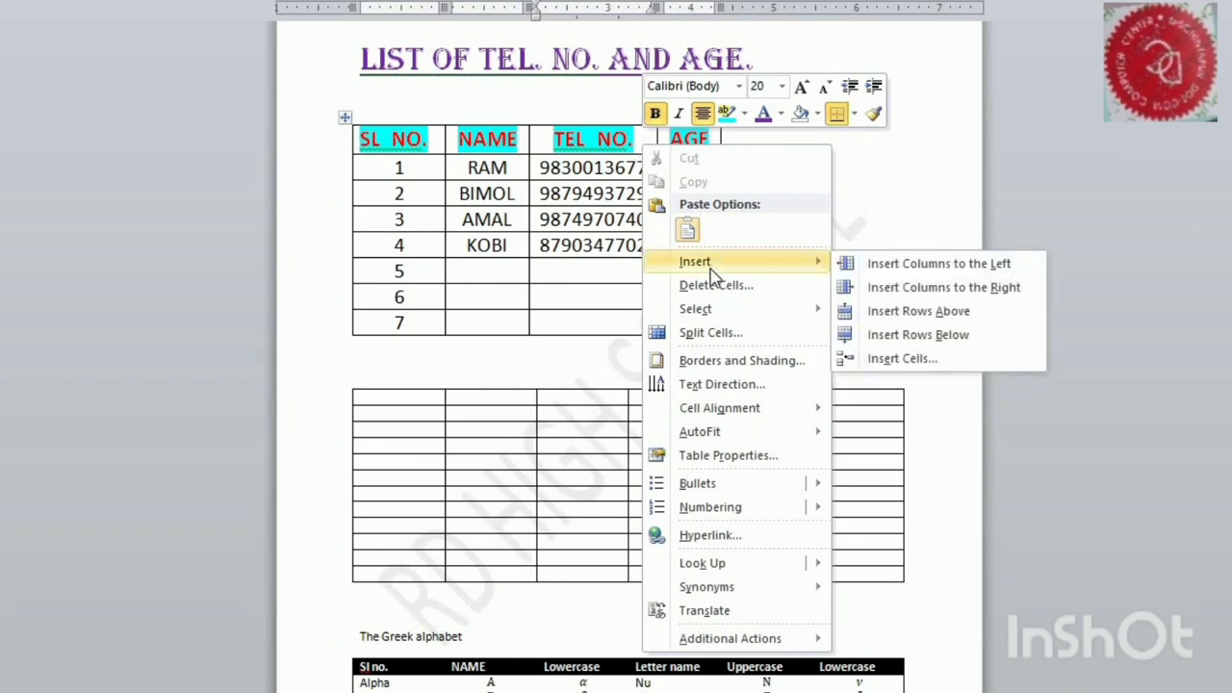
left_click(933, 274)
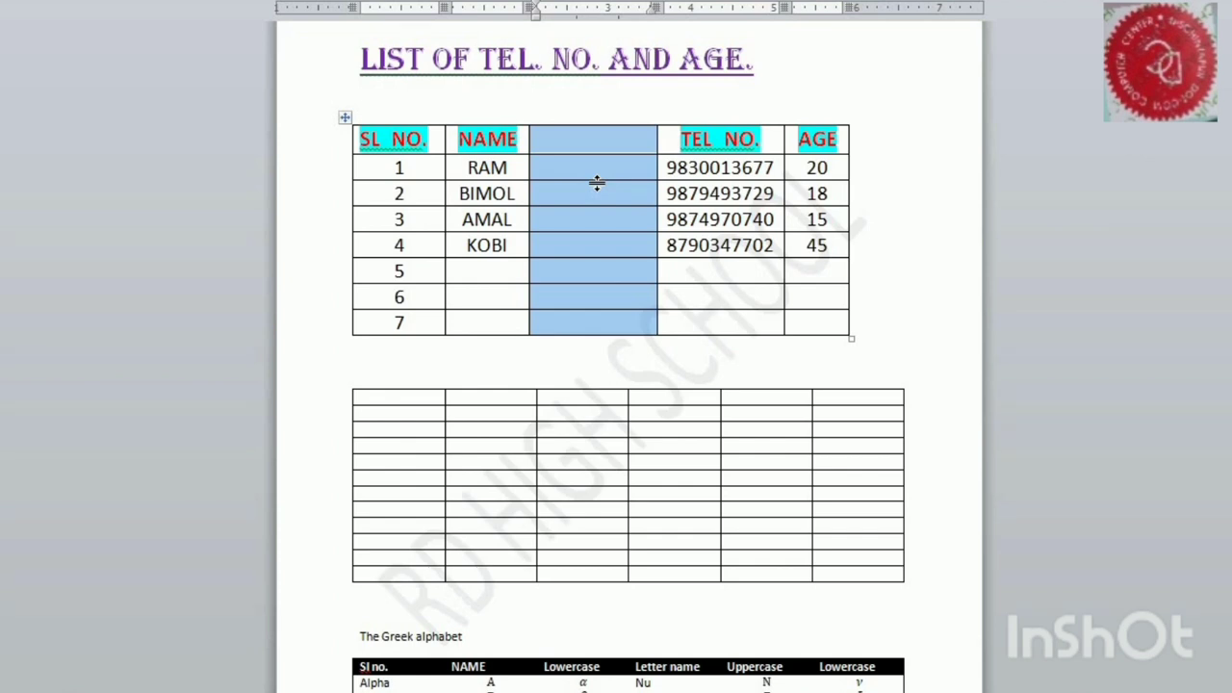
- Enter "FATHER'S NAME" as the new column's heading and widen the column so the heading fits on one line
type("FATHER'")
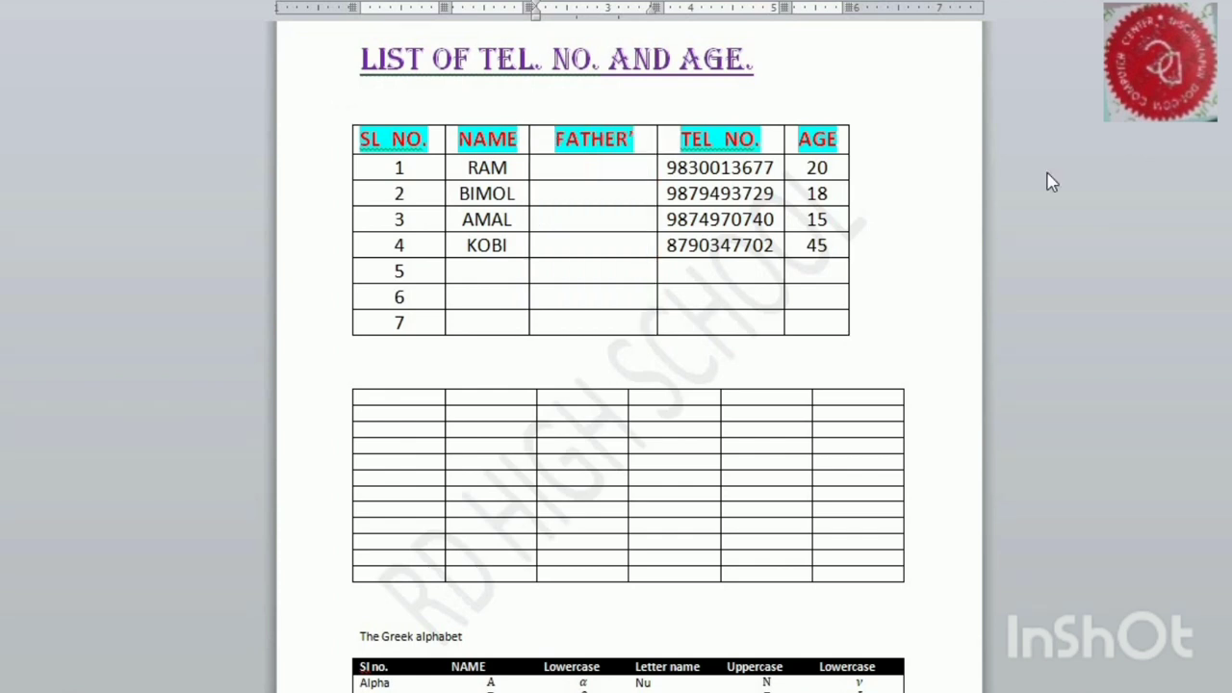
type("S NAME")
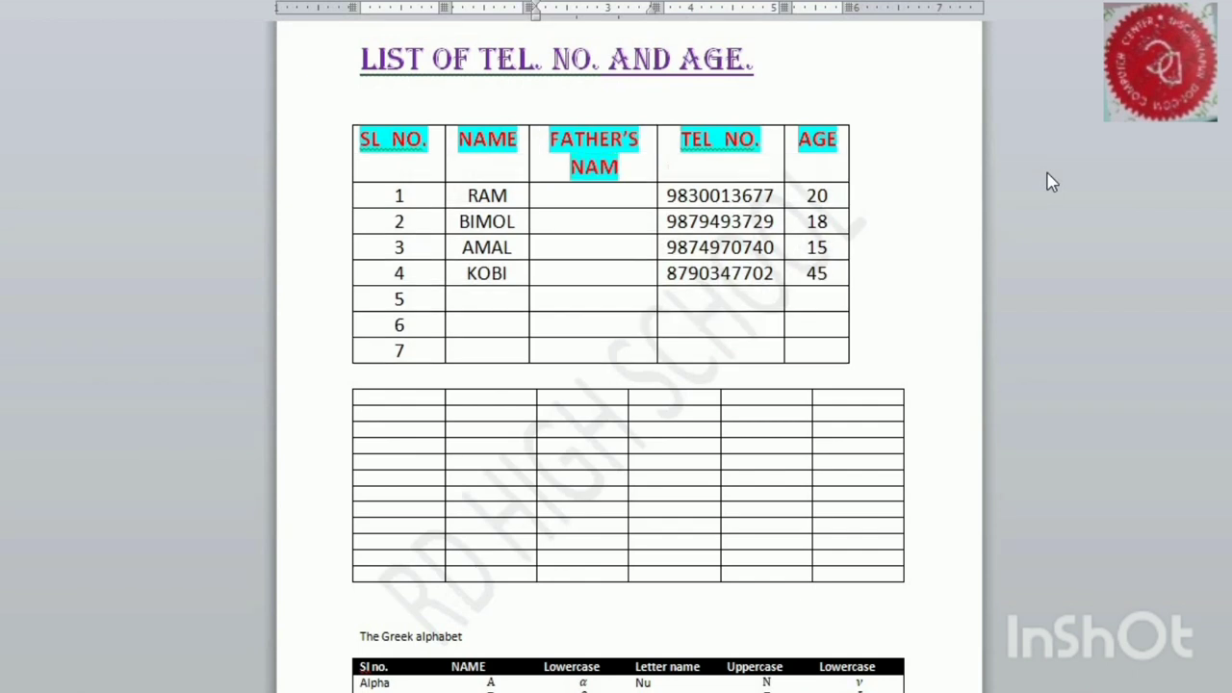
double_click(658, 140)
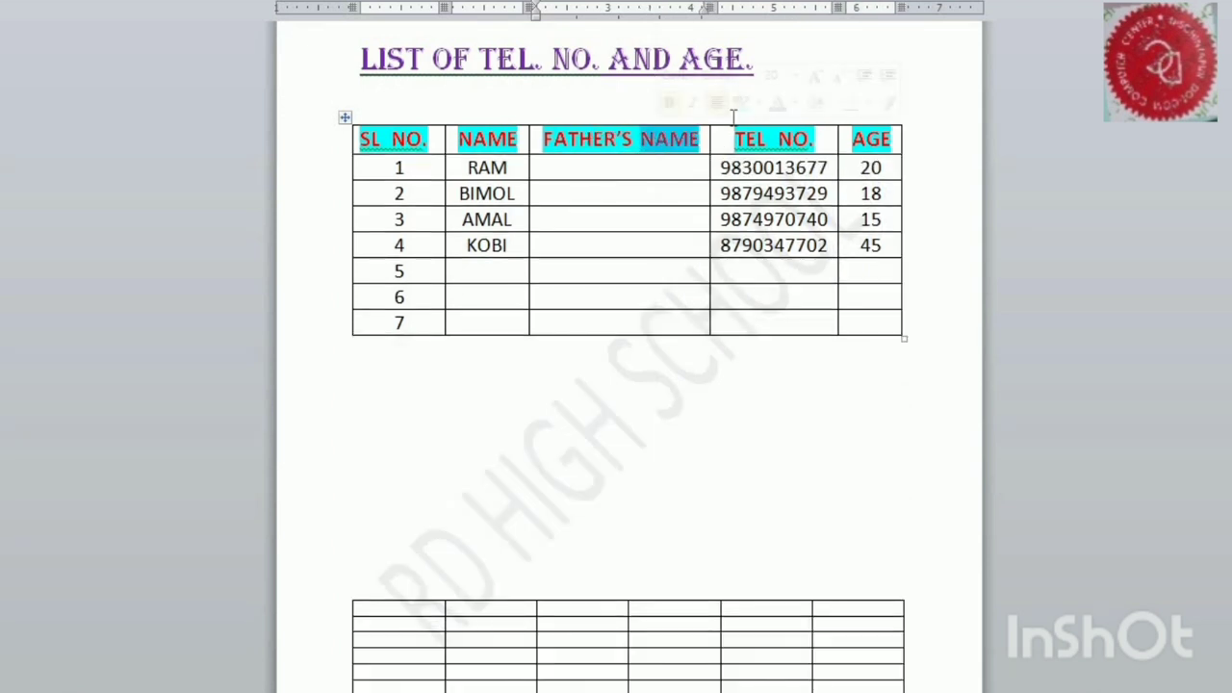
- Insert a new column to the right of the FATHER'S NAME column
left_click(574, 174)
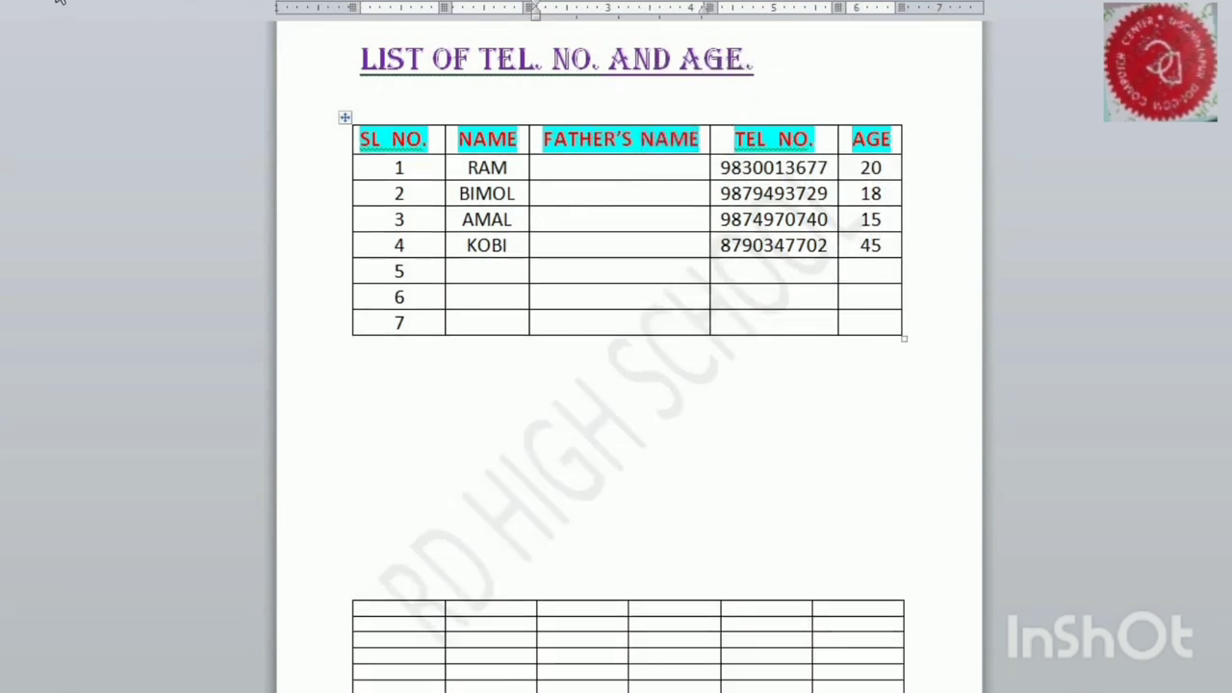
right_click(665, 179)
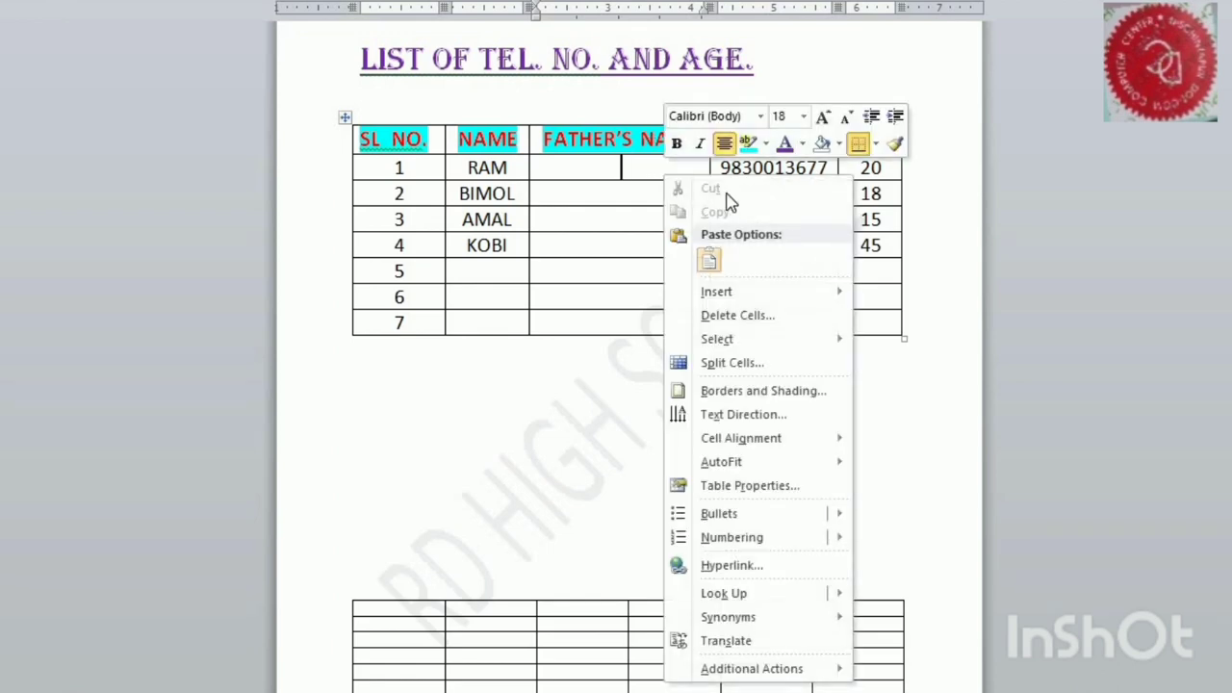
mouse_move(739, 293)
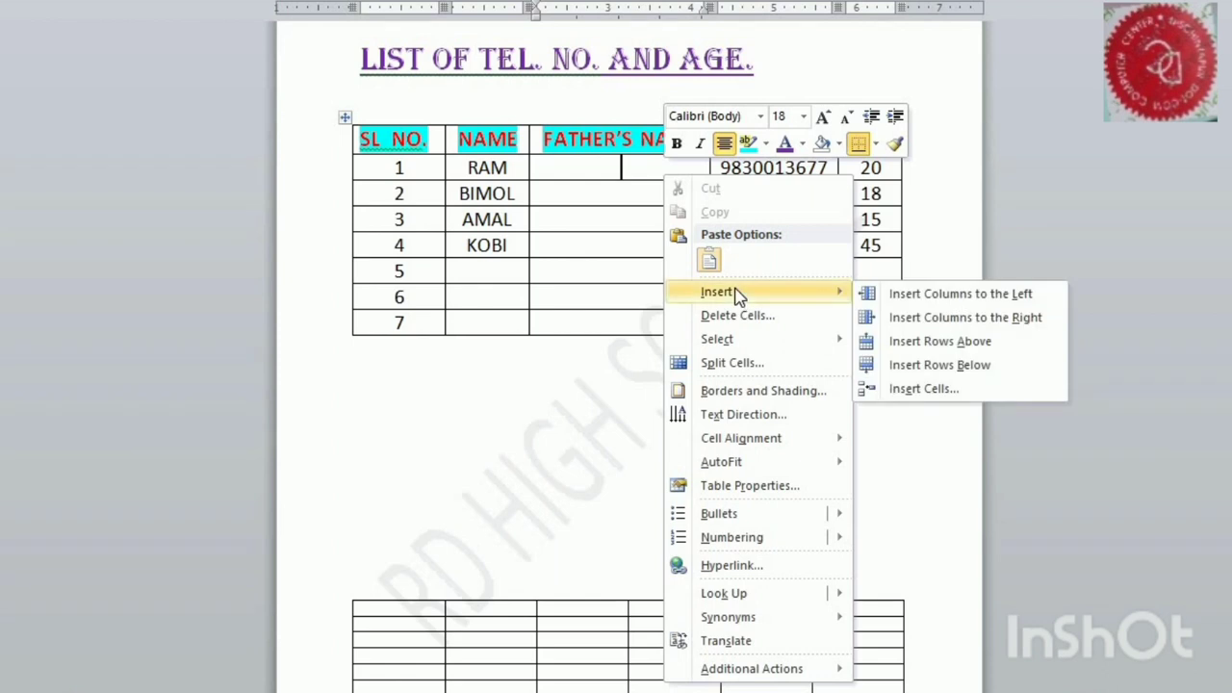
left_click(1006, 325)
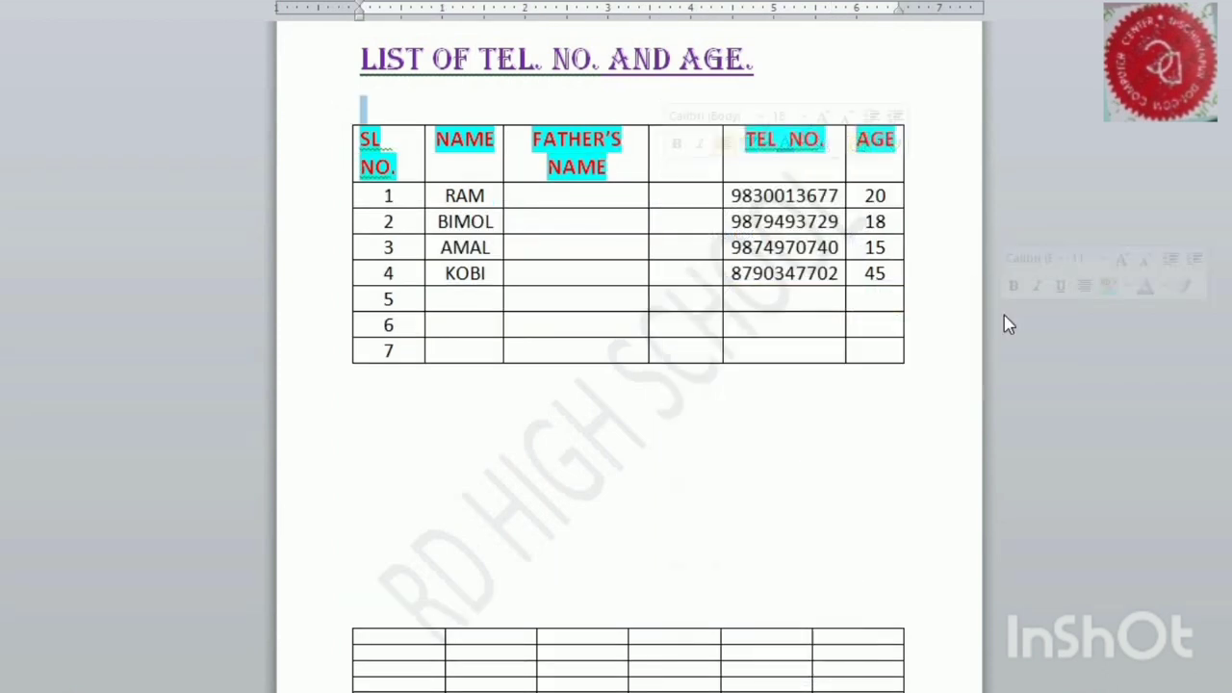
- Insert an empty row above the heading row of the list table
left_click(706, 157)
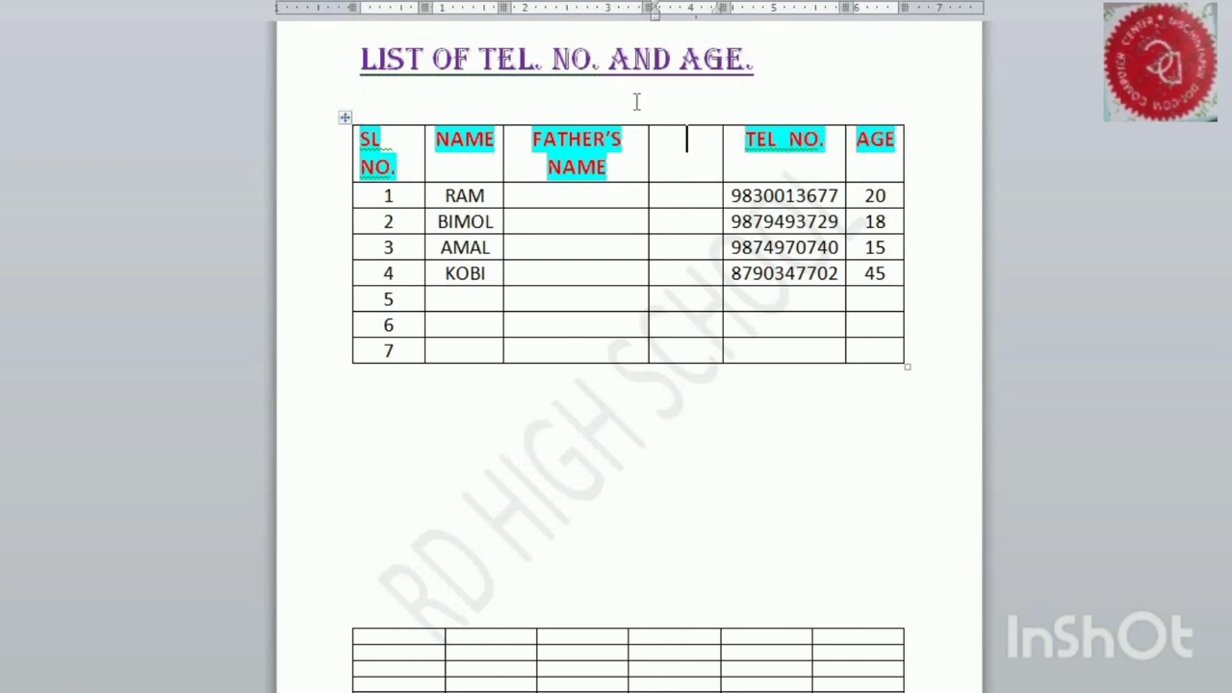
right_click(700, 176)
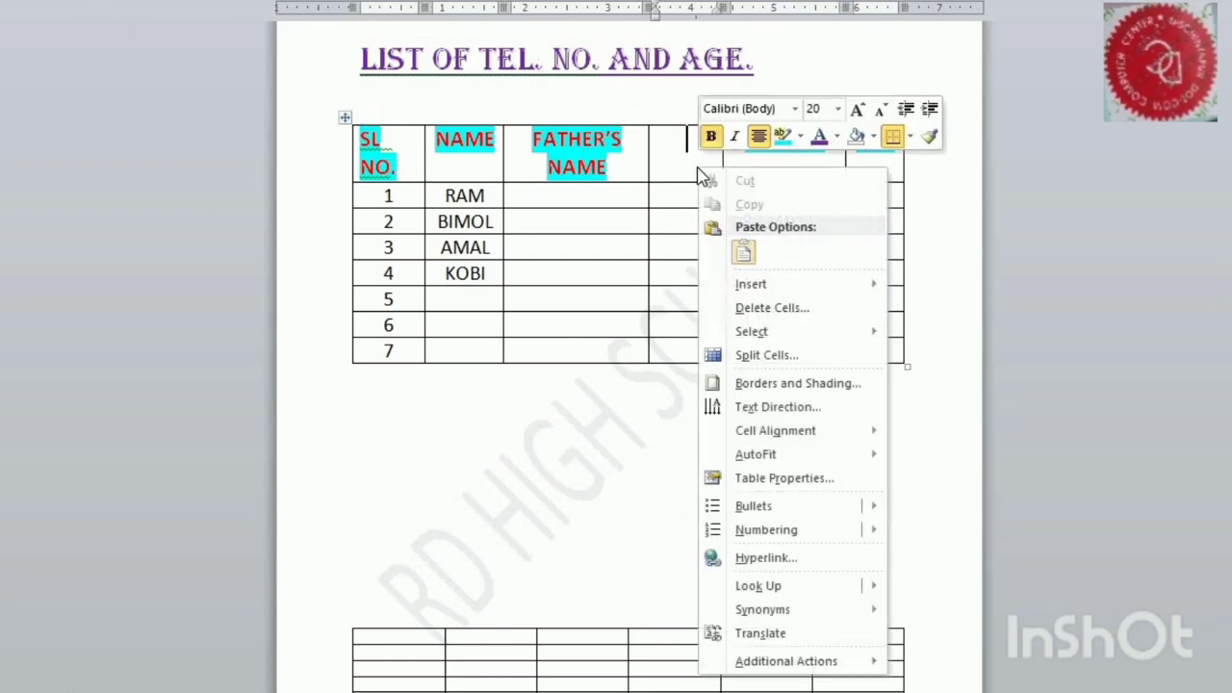
mouse_move(808, 289)
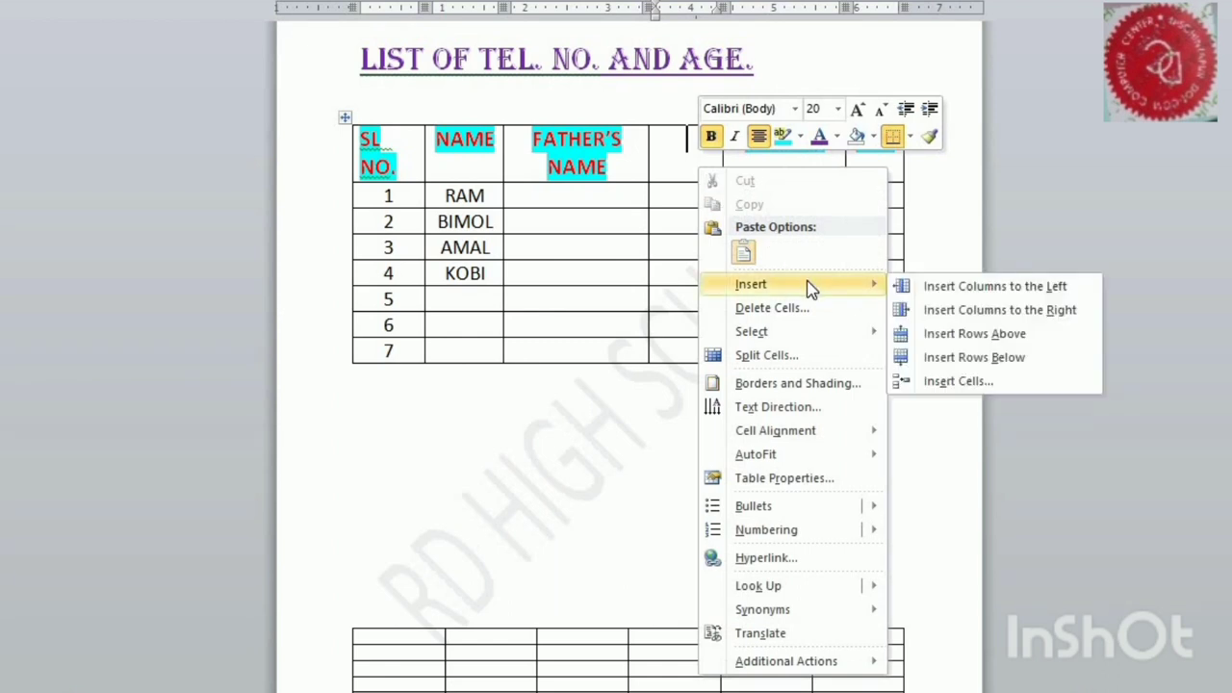
left_click(997, 337)
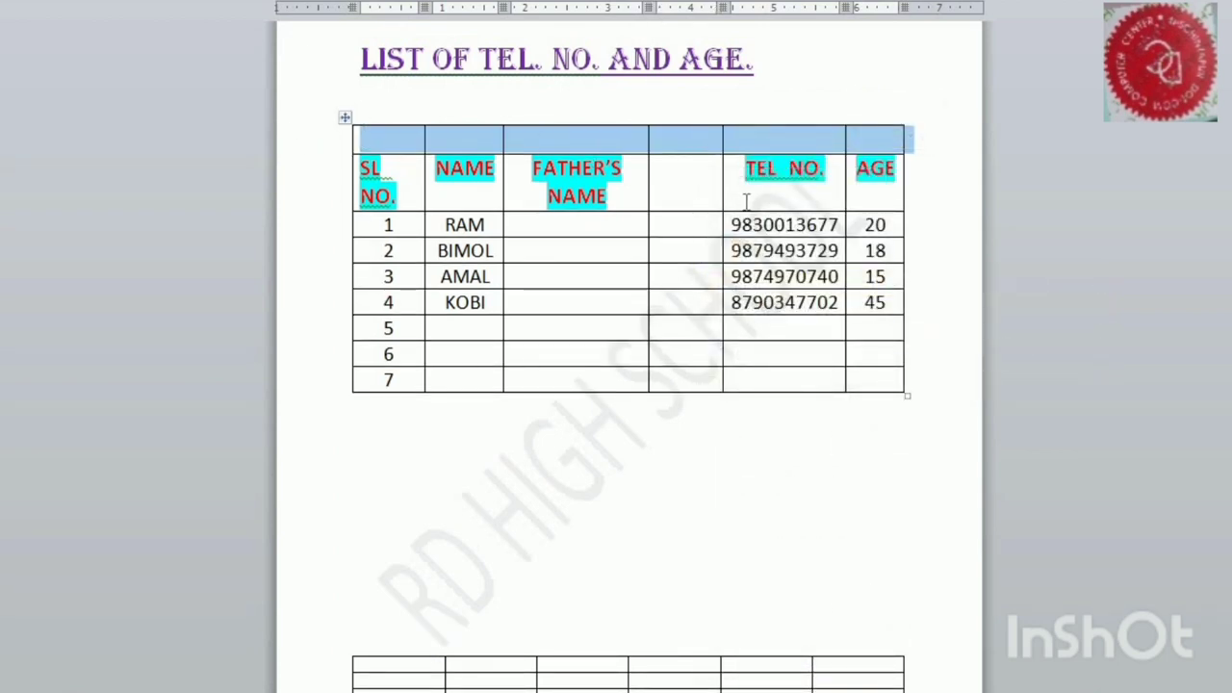
- Insert an empty row directly below the heading row of the list table
right_click(676, 193)
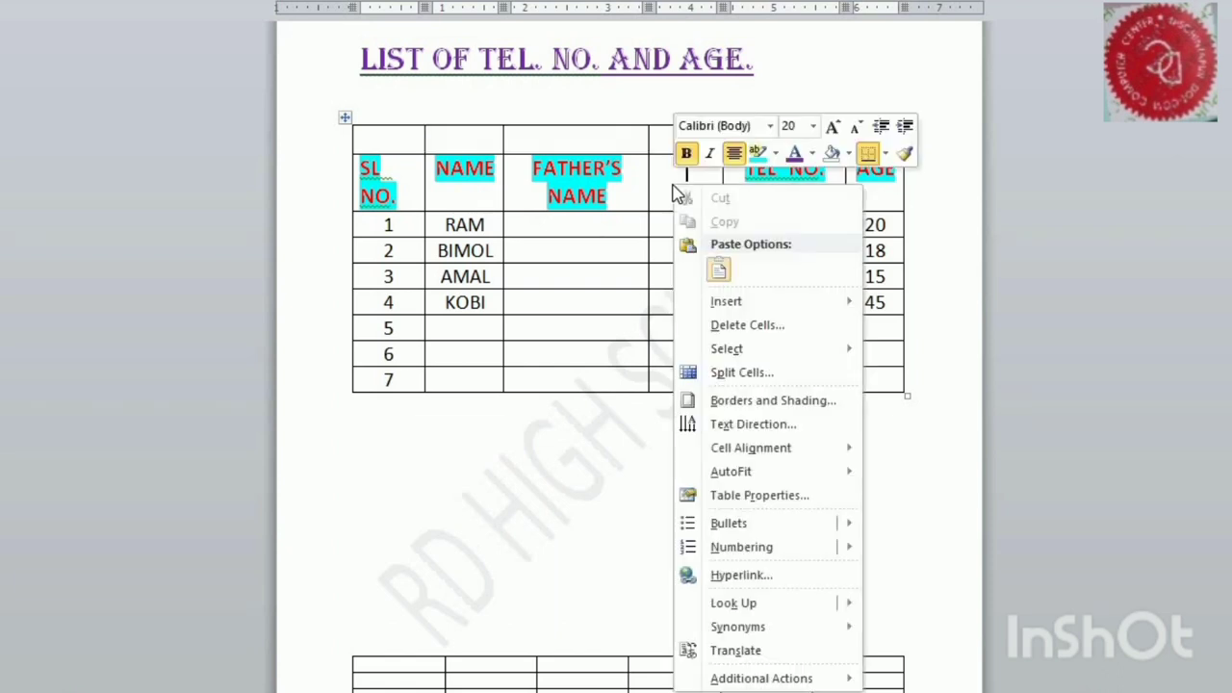
mouse_move(763, 302)
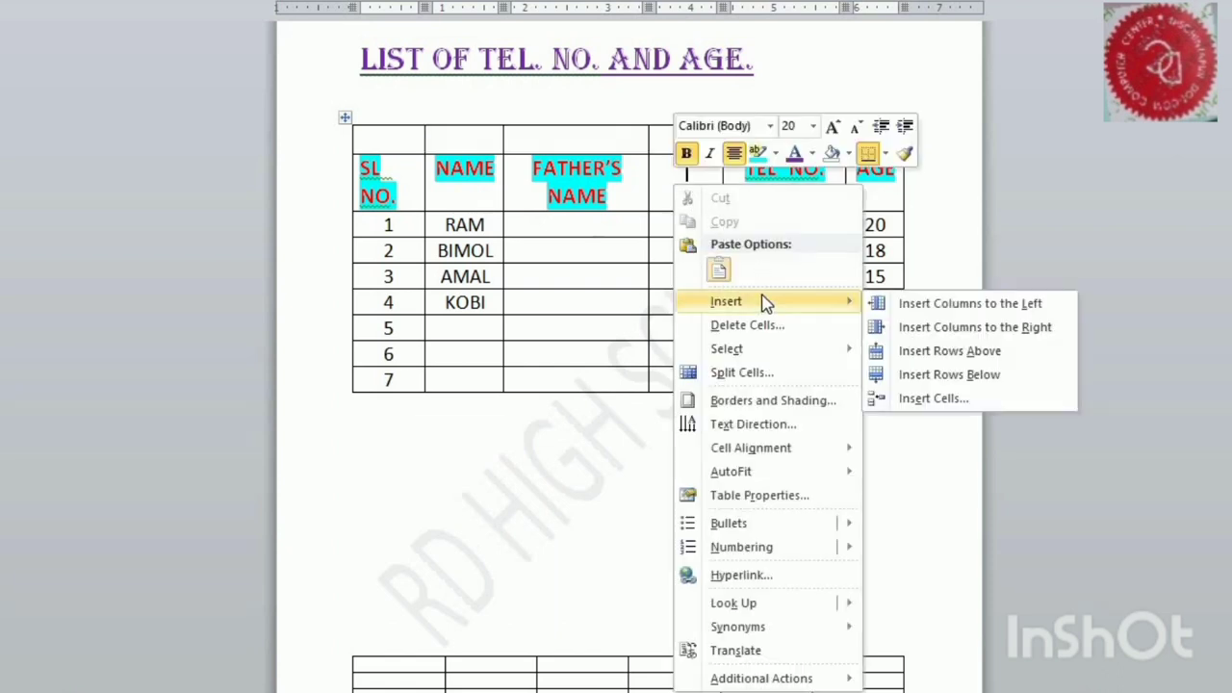
left_click(991, 377)
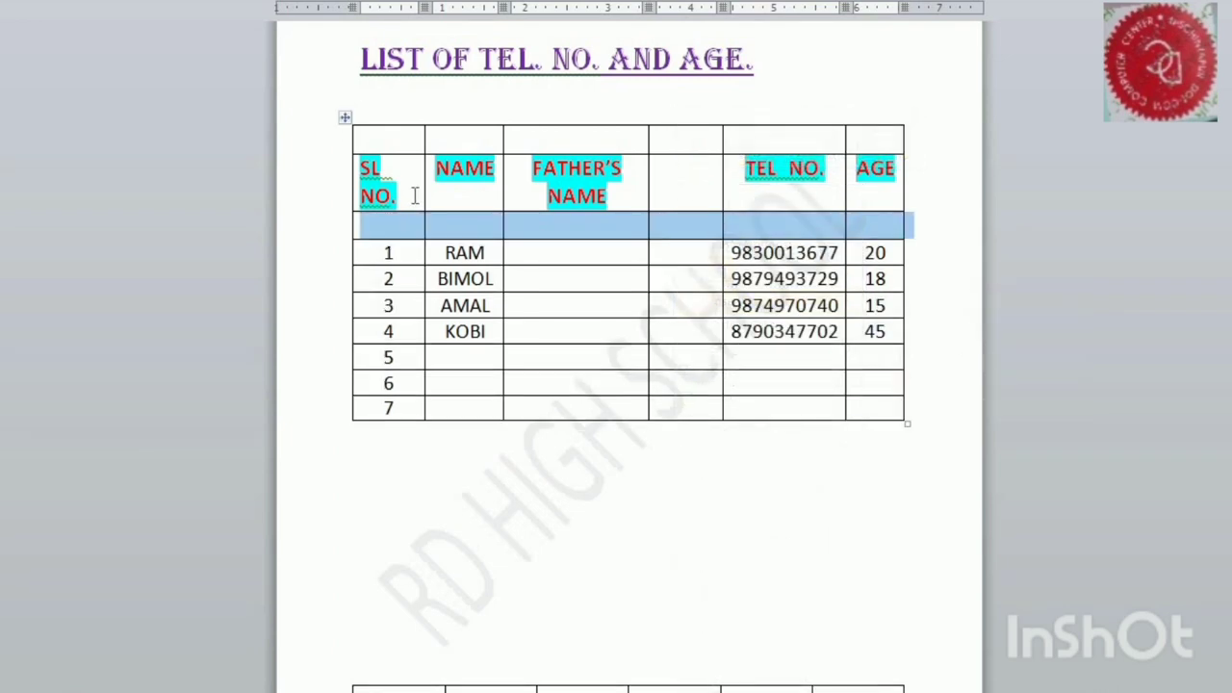
left_click_drag(680, 227, 721, 228)
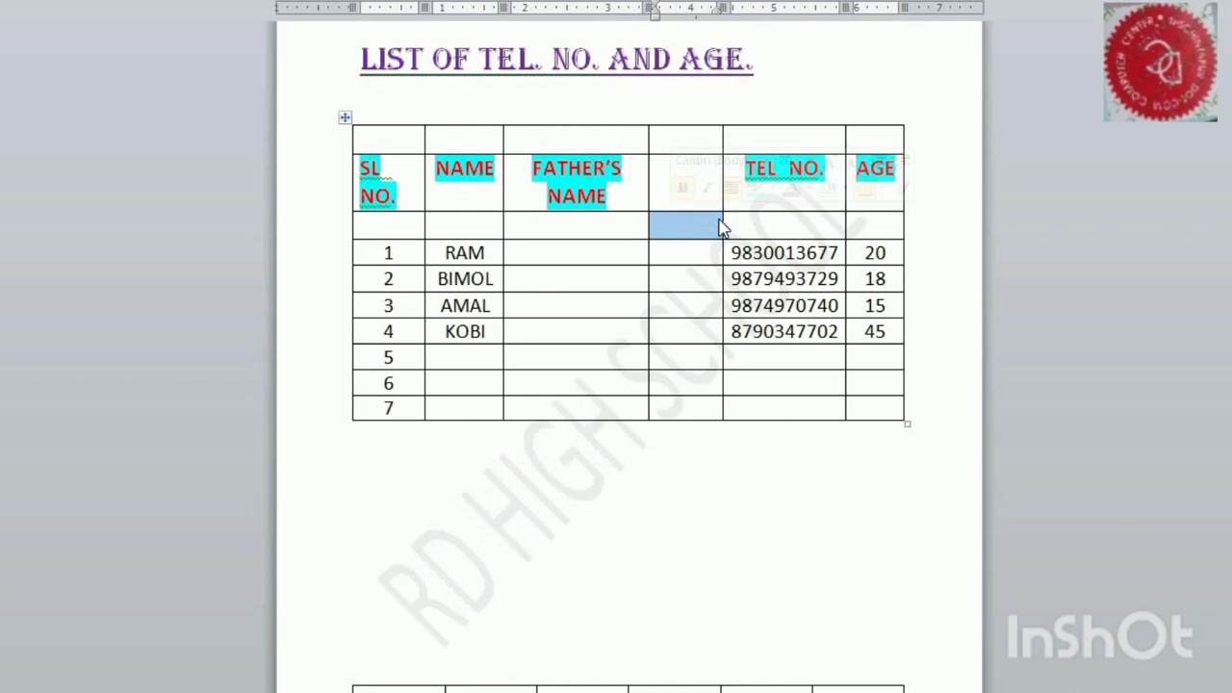
left_click(829, 229)
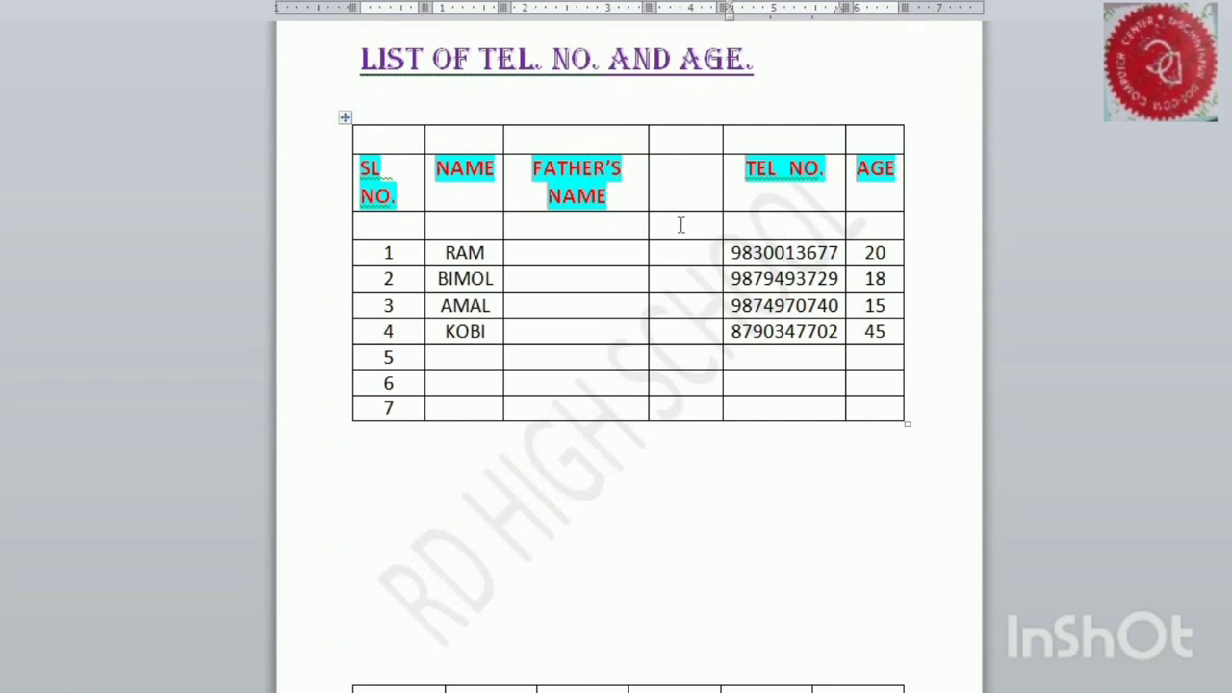
- Insert a cell at the blank heading cell before TEL NO., using the Shift cells down option
right_click(687, 165)
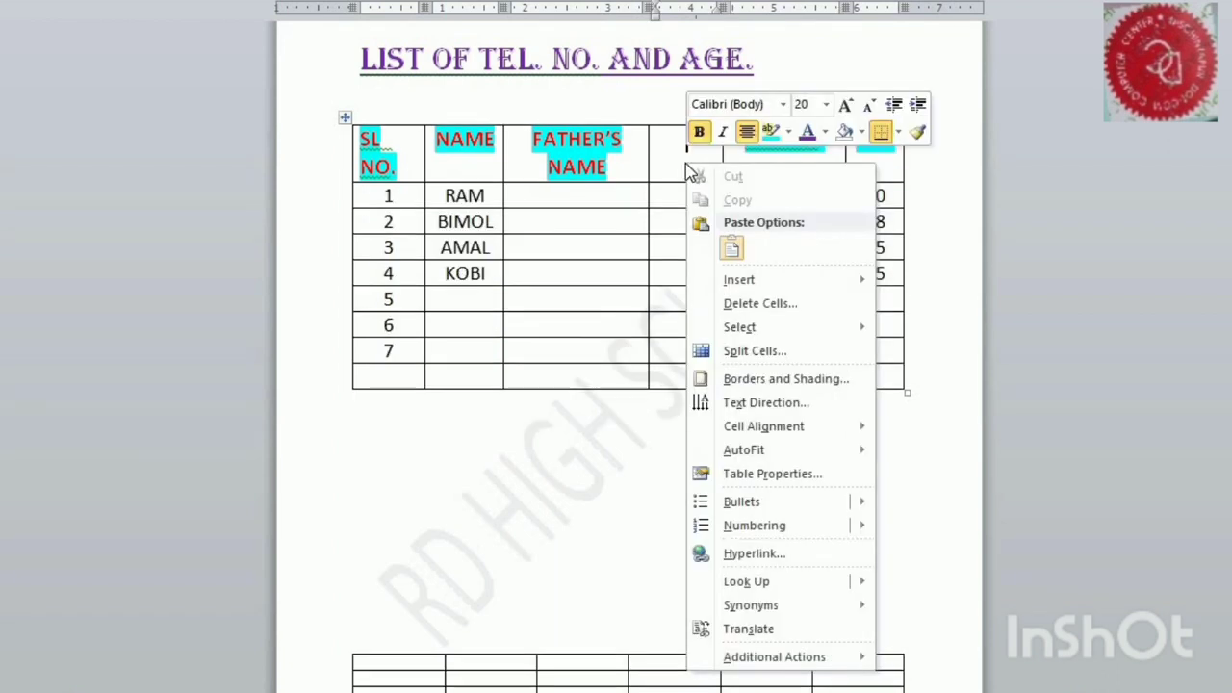
mouse_move(791, 295)
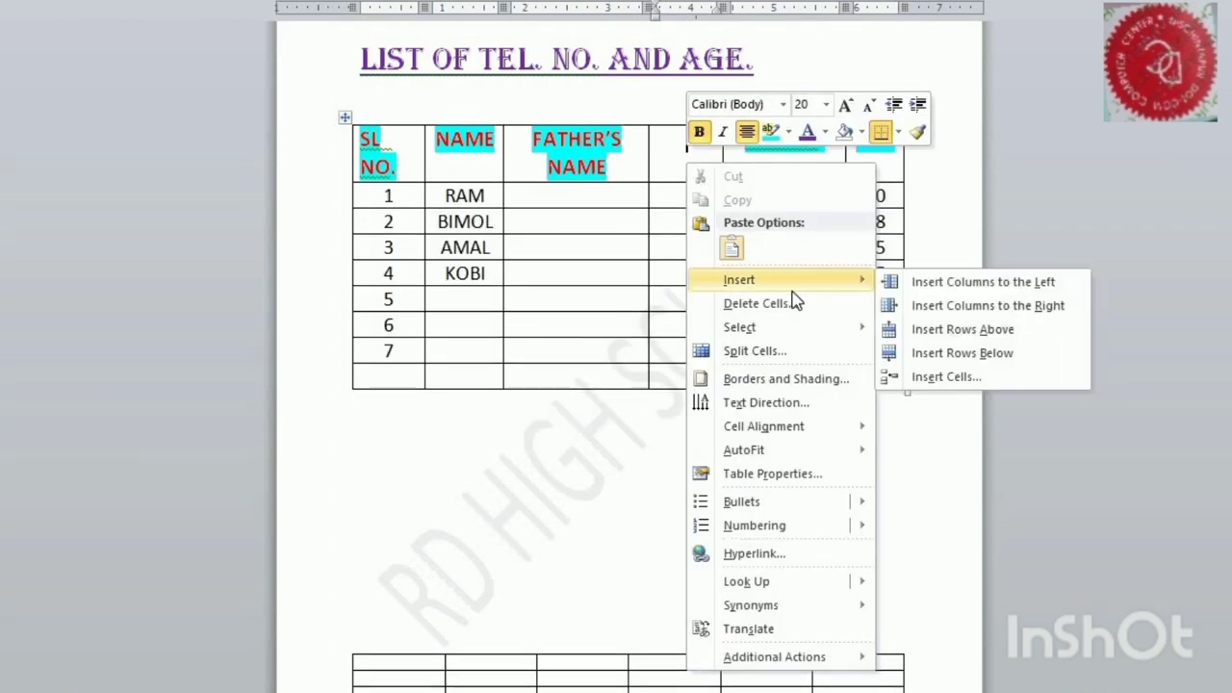
left_click(947, 381)
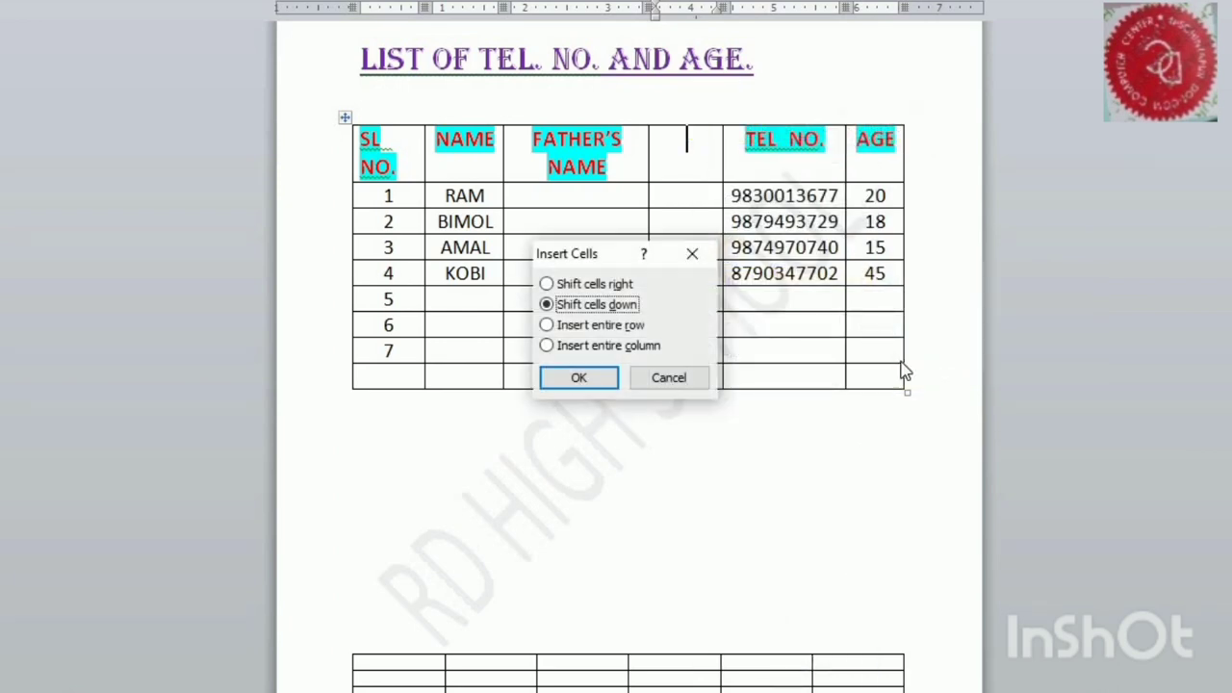
left_click(602, 380)
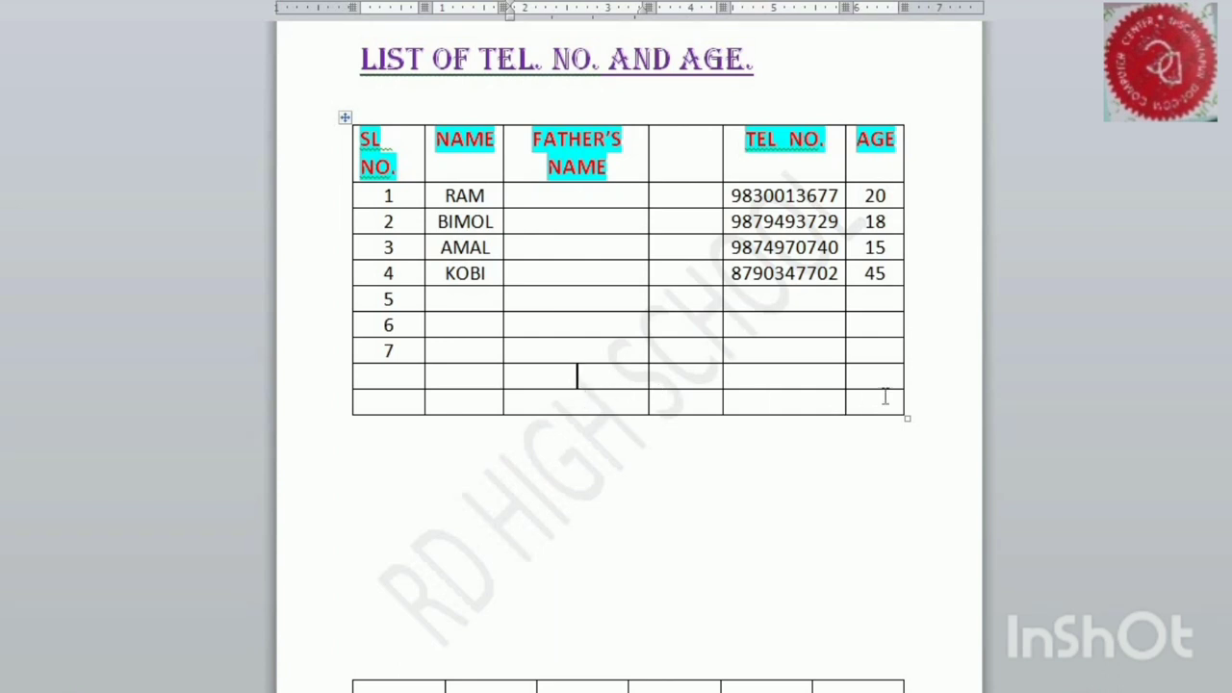
- Delete the entire misaligned last row of the list table
left_click(658, 156)
double_click(52, 1)
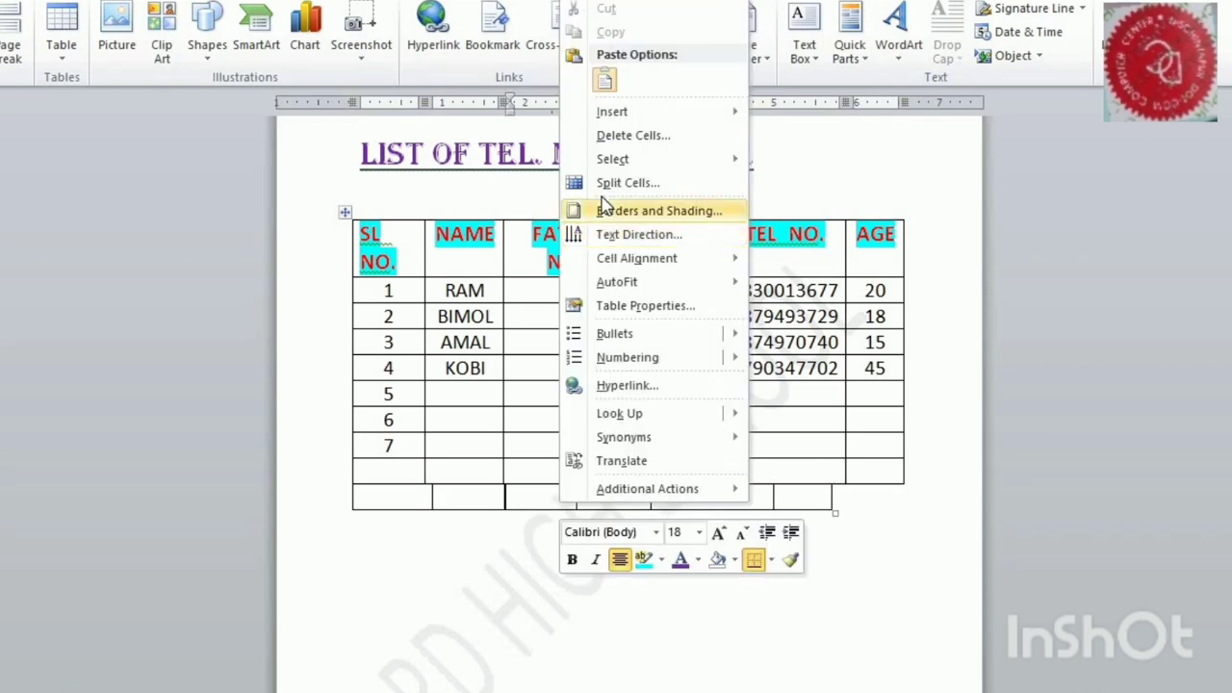
left_click(633, 136)
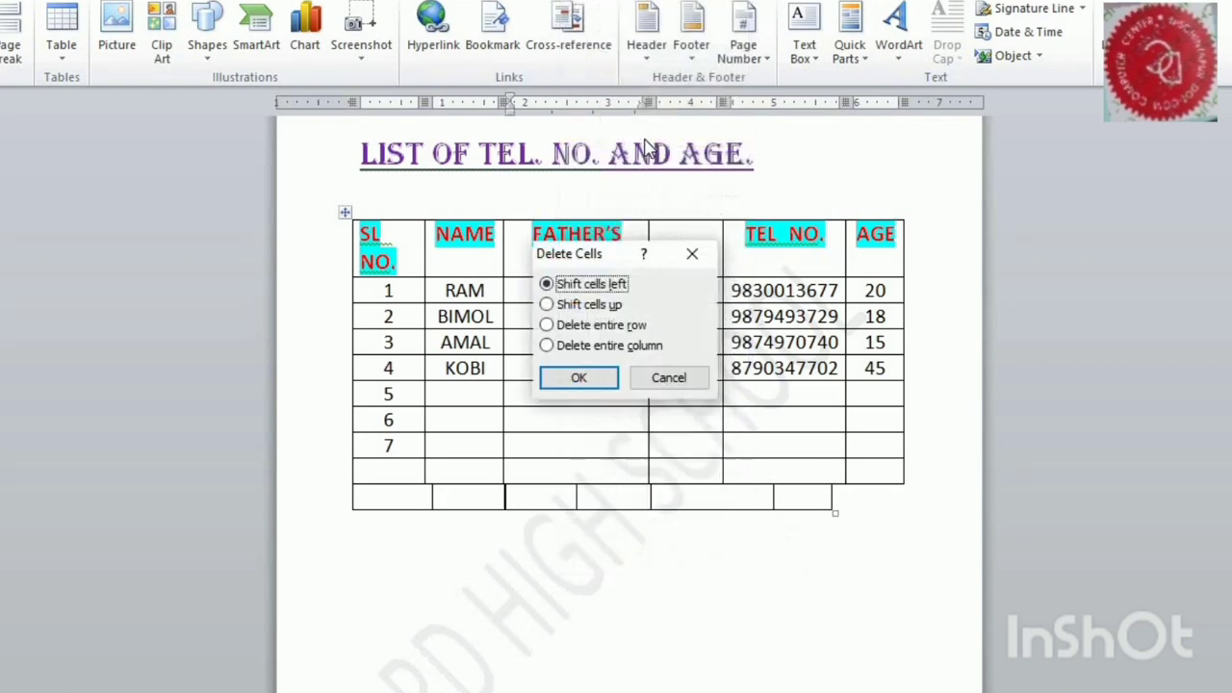
double_click(617, 330)
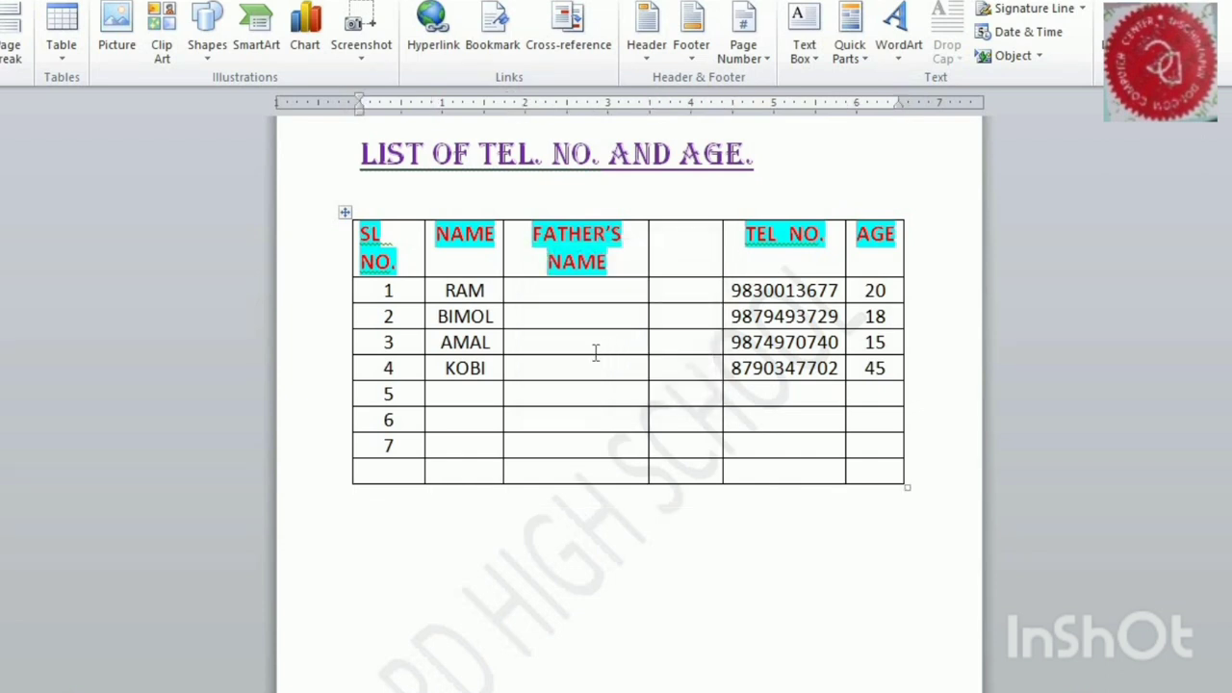
- Delete the entire SL NO. column from the list table and undo the deletion
left_click(406, 473)
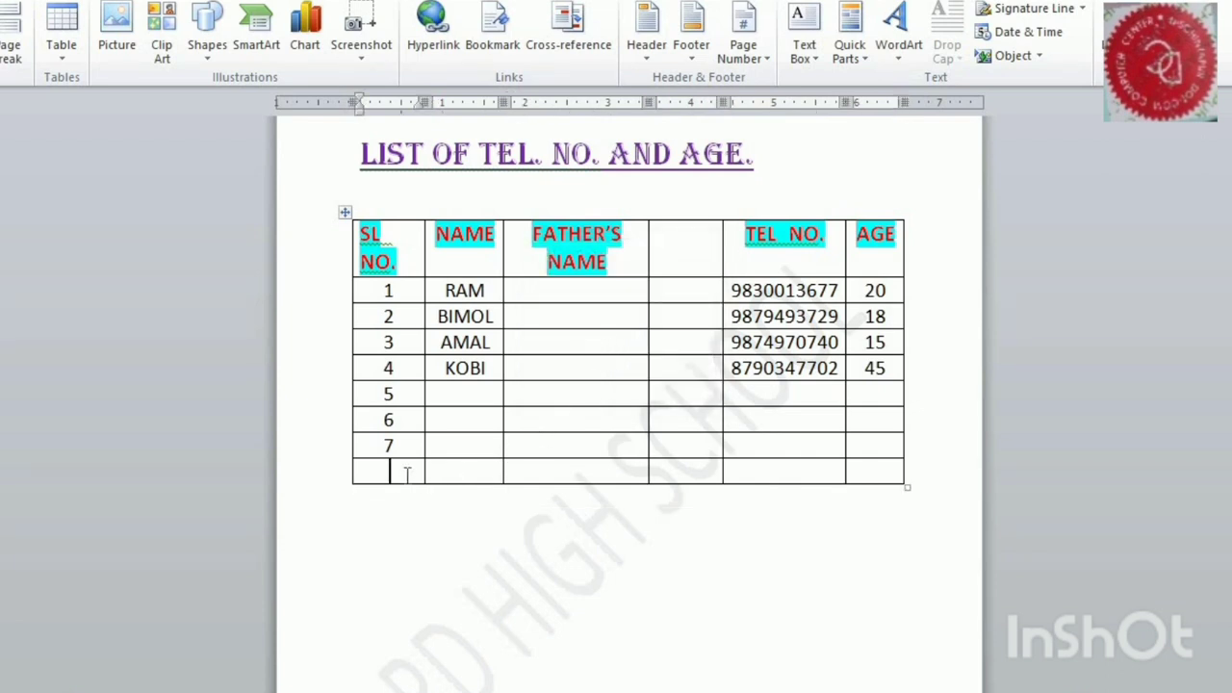
right_click(412, 470)
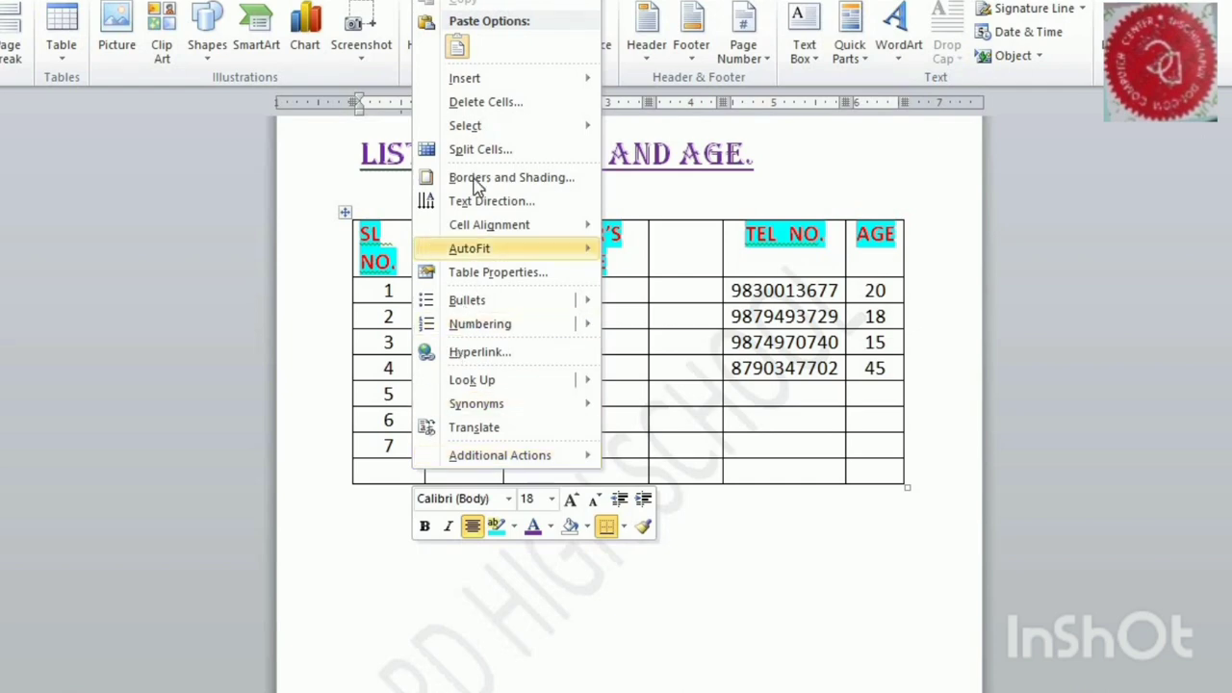
left_click(486, 102)
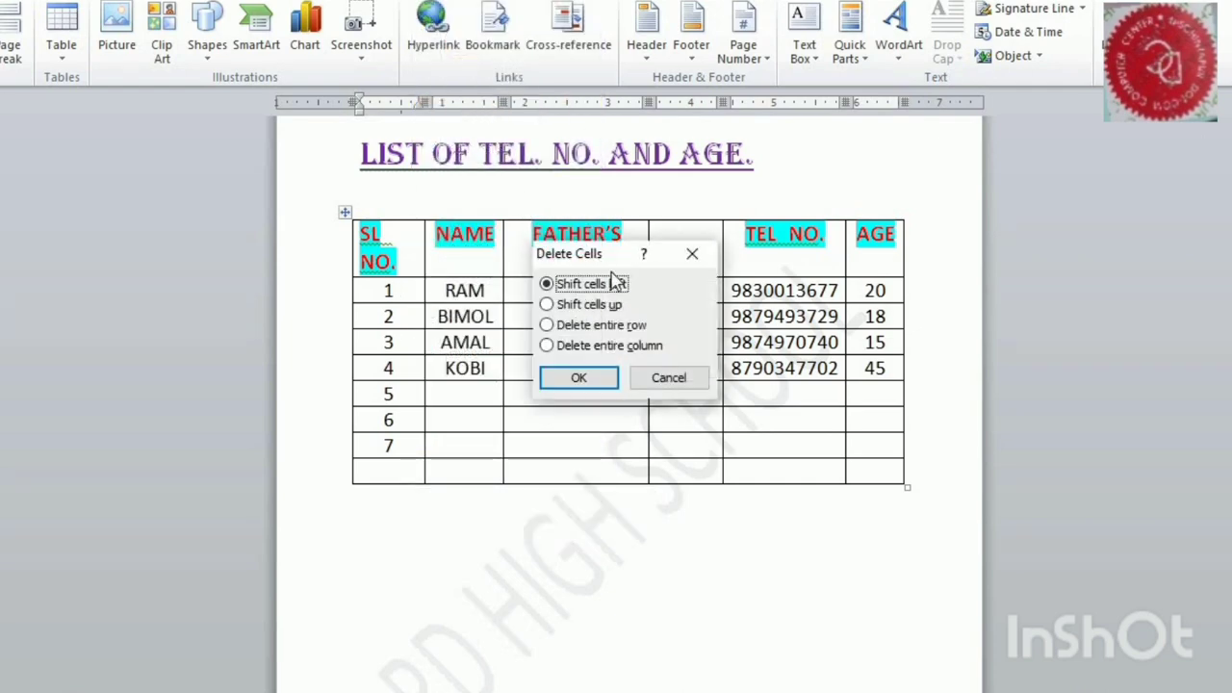
left_click(584, 349)
left_click(579, 377)
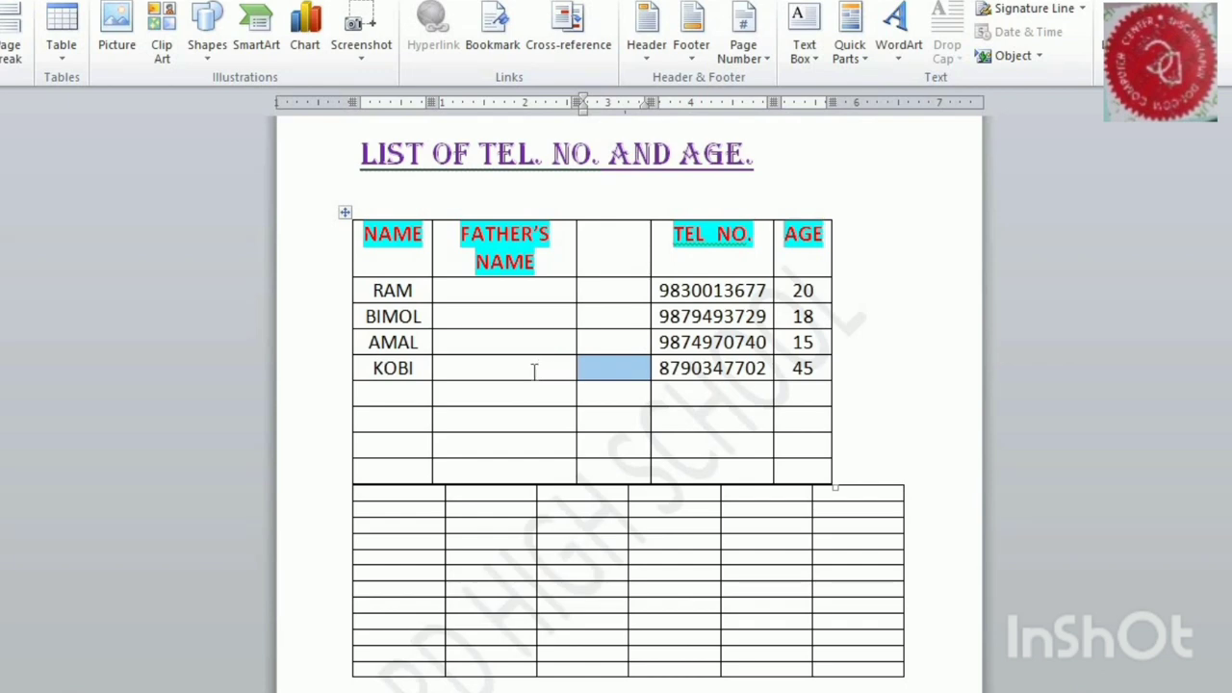
key("ctrl+z")
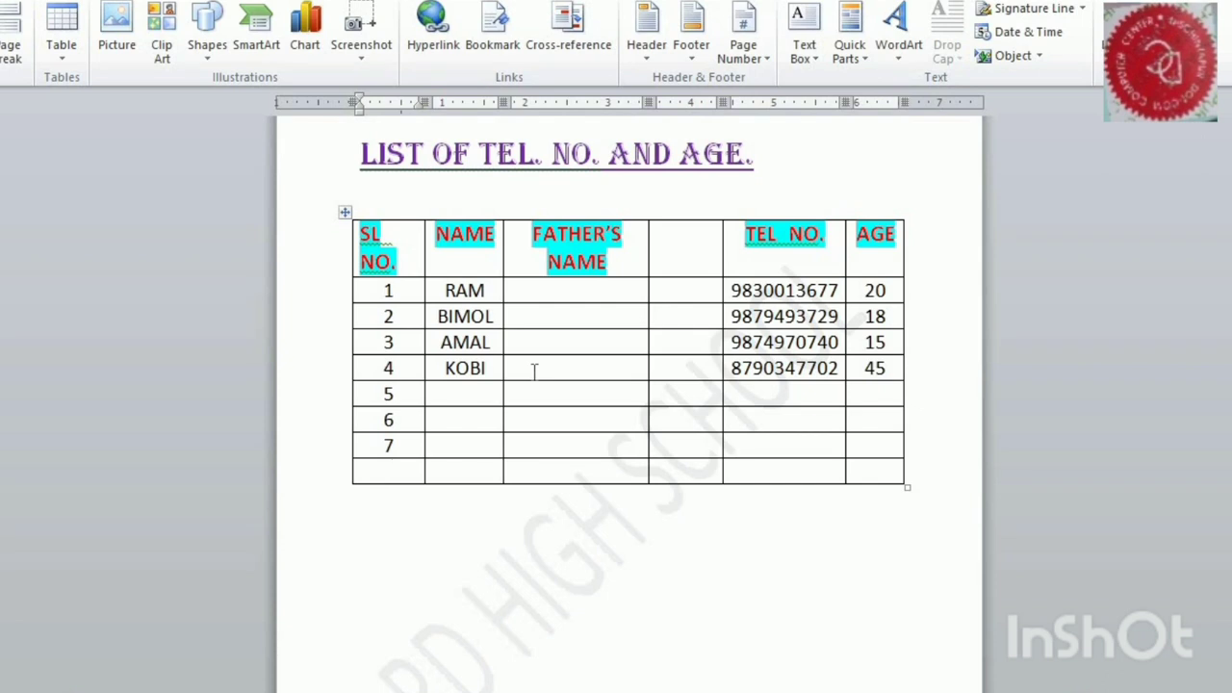
- Split the FATHER'S NAME cell in the row numbered 4 into 2 columns and 1 row
left_click(609, 263)
right_click(581, 345)
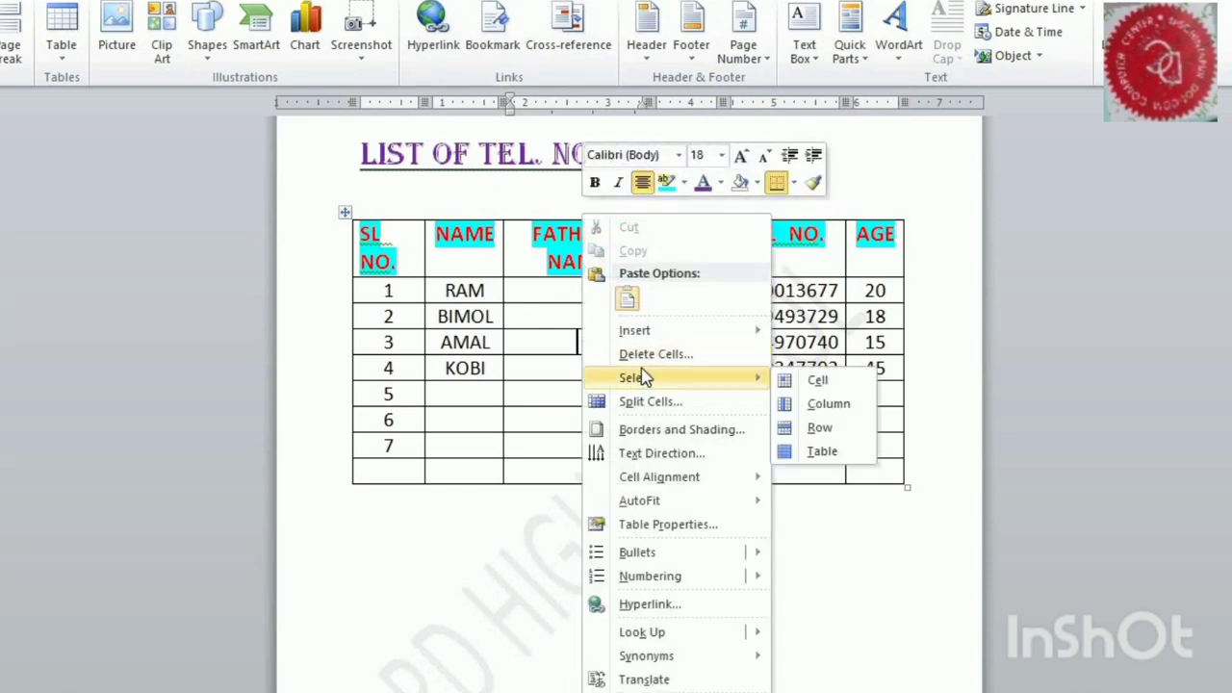
left_click(664, 401)
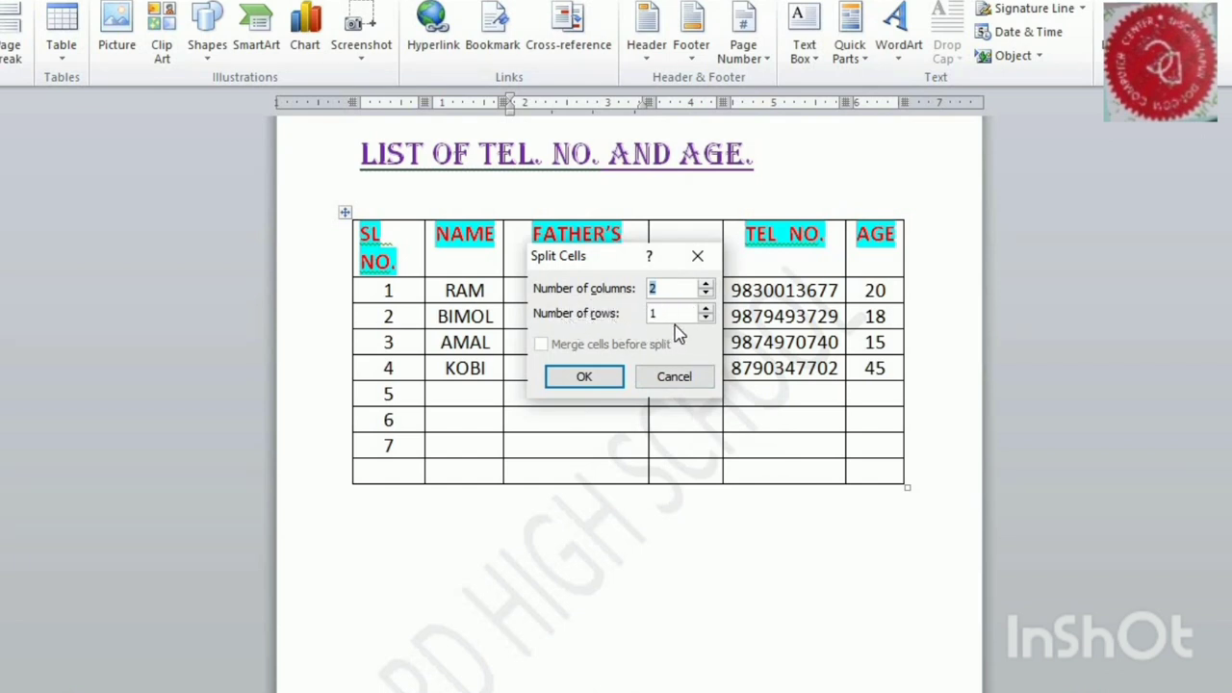
left_click(584, 376)
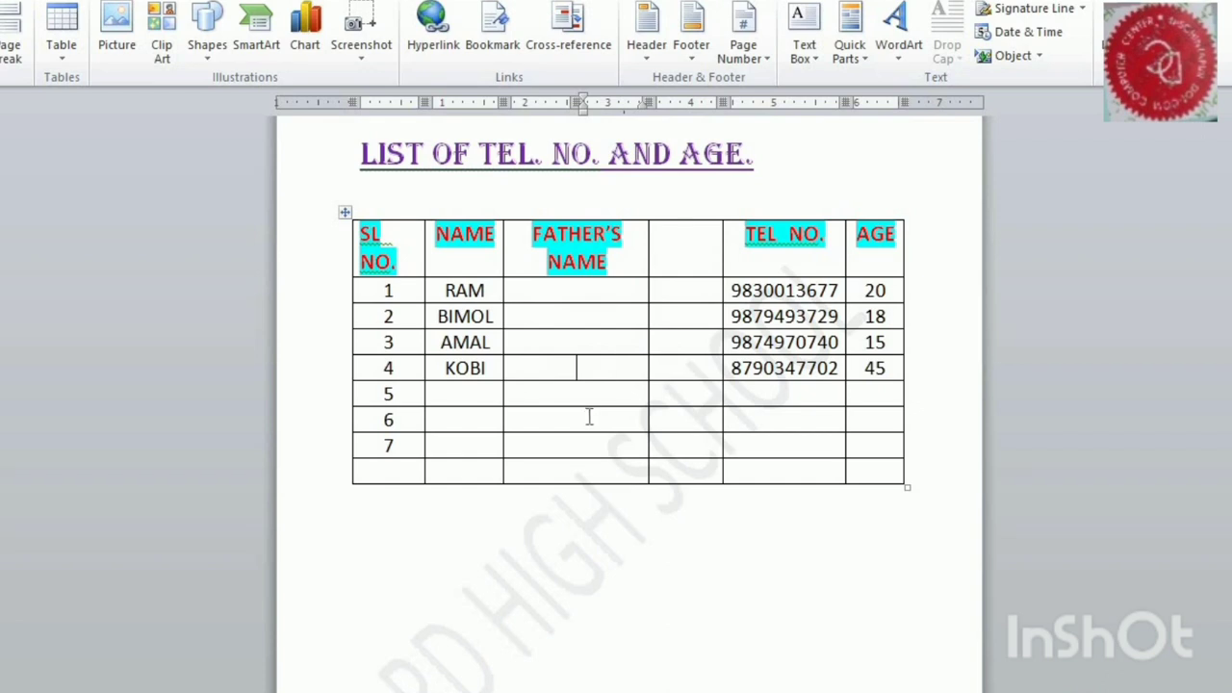
- Select the whole list table and open its Borders and Shading settings
left_click(470, 393)
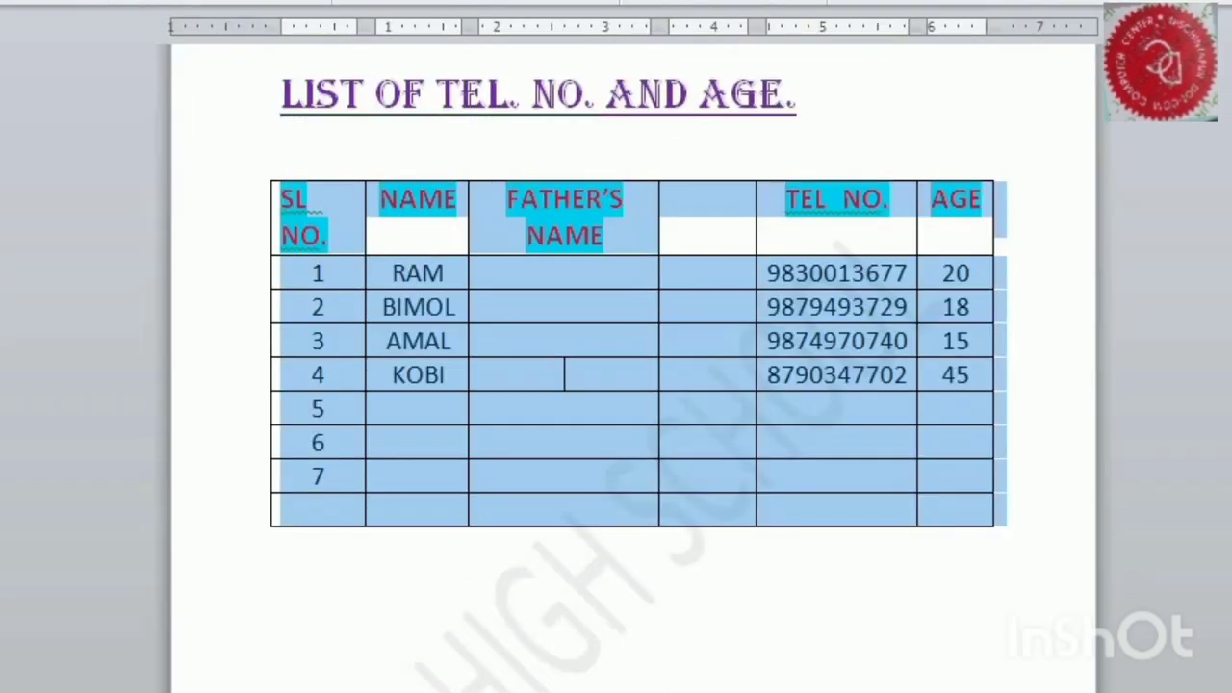
right_click(498, 300)
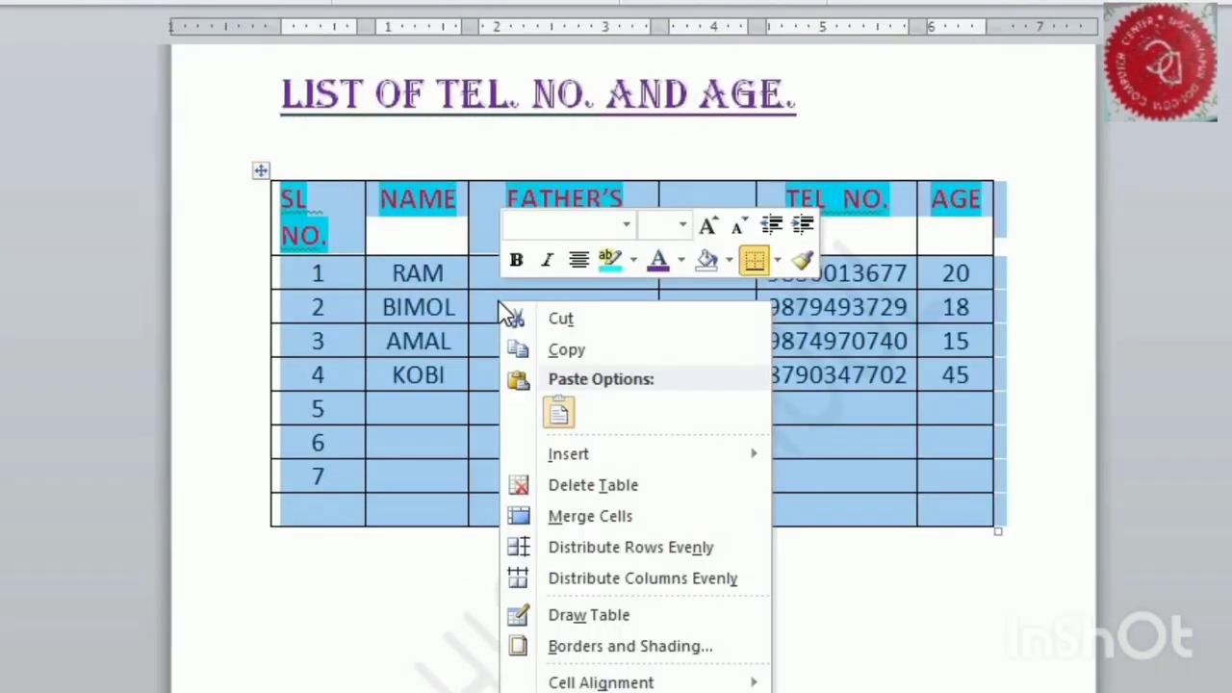
mouse_move(694, 453)
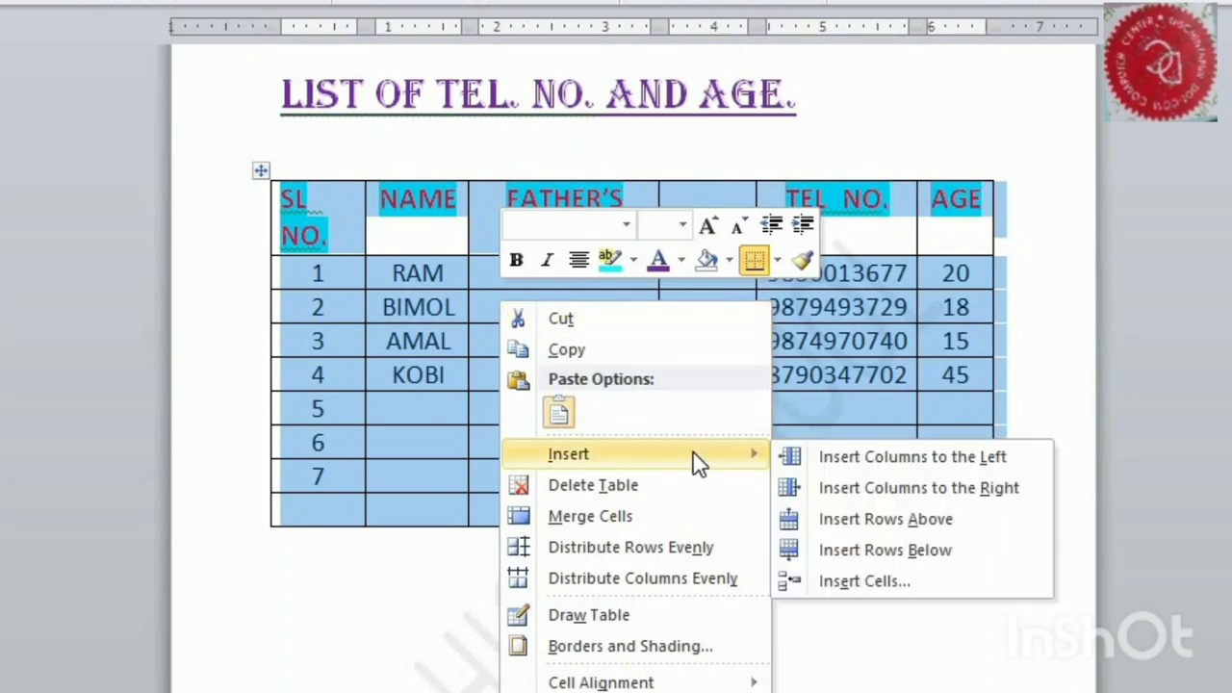
left_click(697, 644)
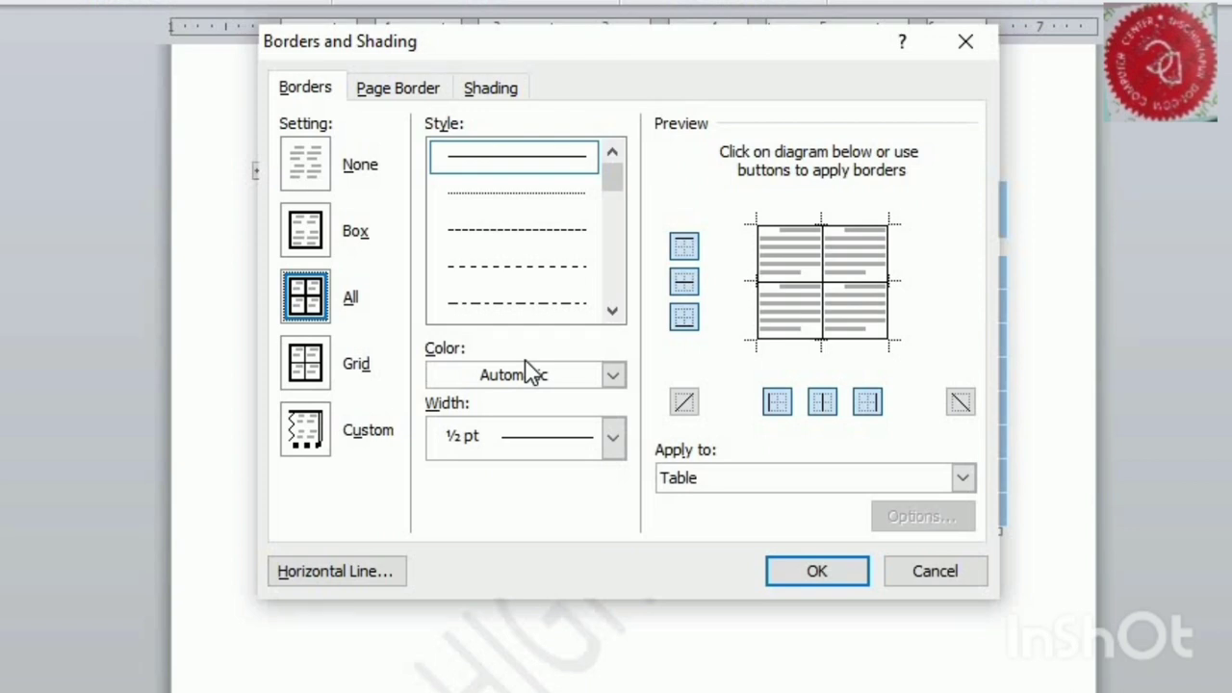
- Try a 4 ½ pt border width for the table, then choose 1 ½ pt with red as the border color
left_click(613, 439)
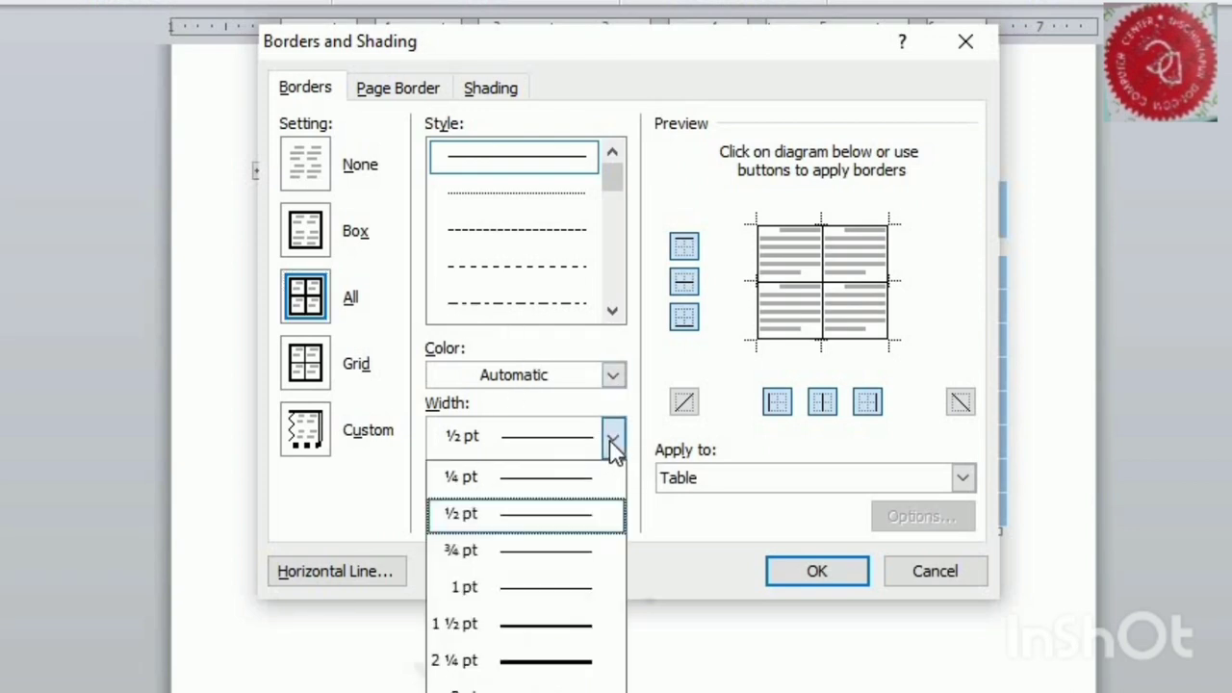
left_click(614, 442)
left_click(613, 439)
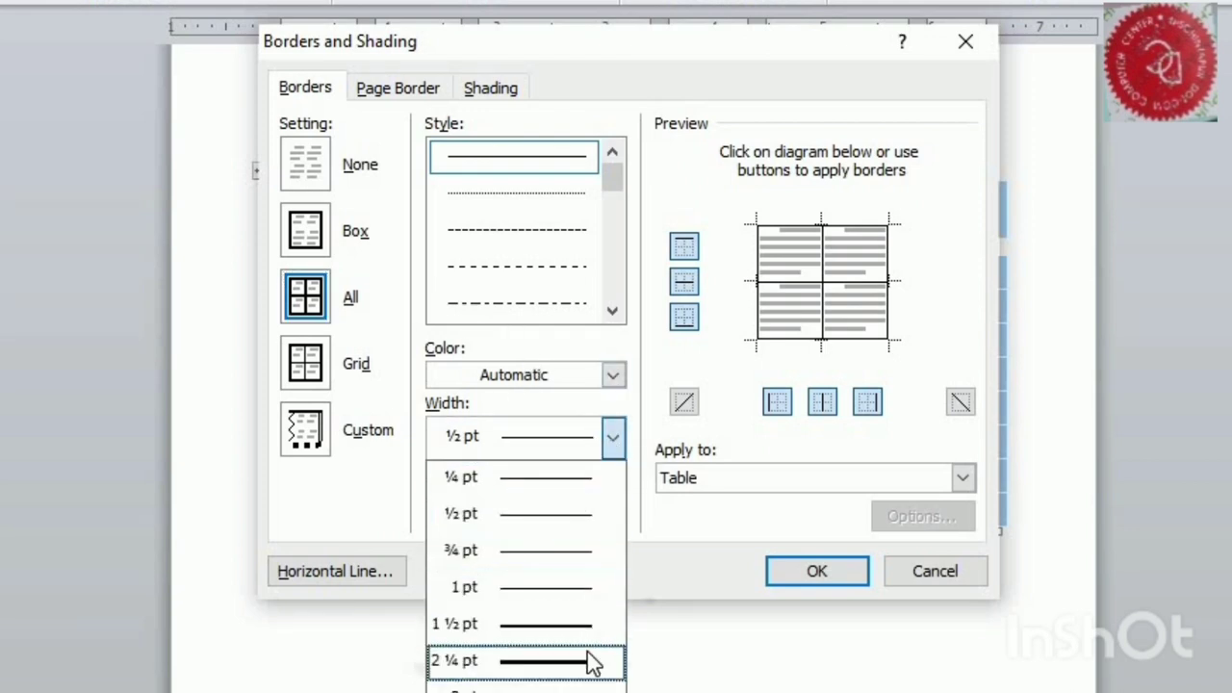
left_click(526, 692)
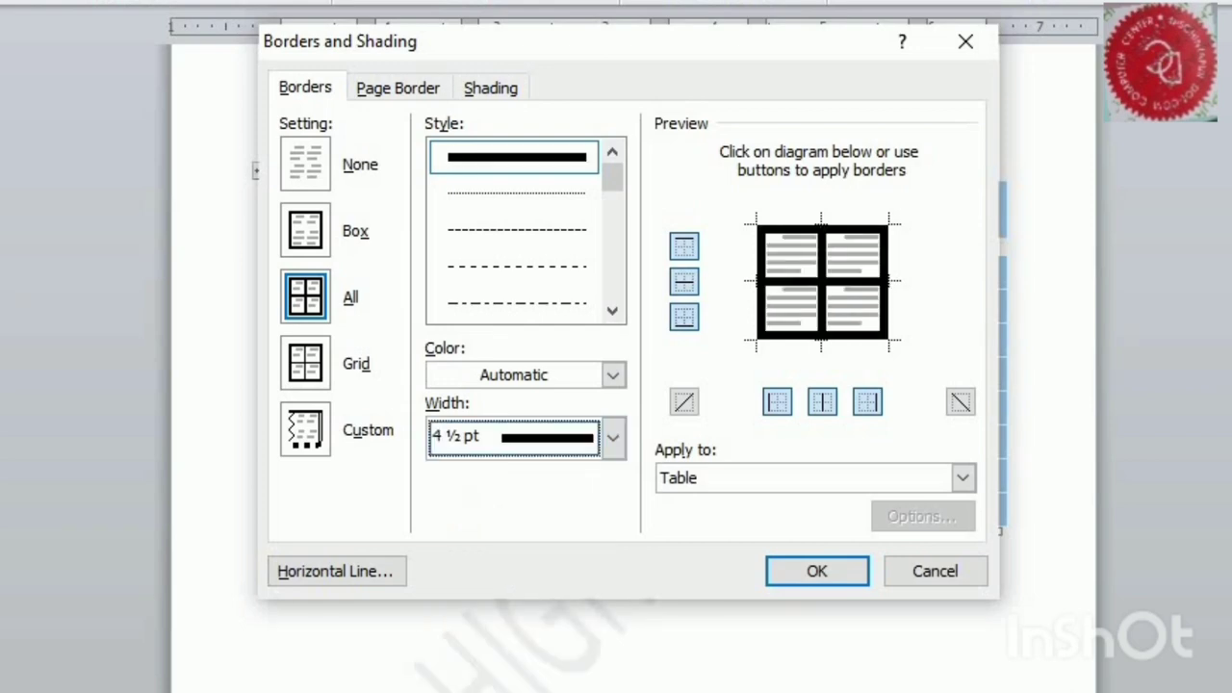
left_click(616, 439)
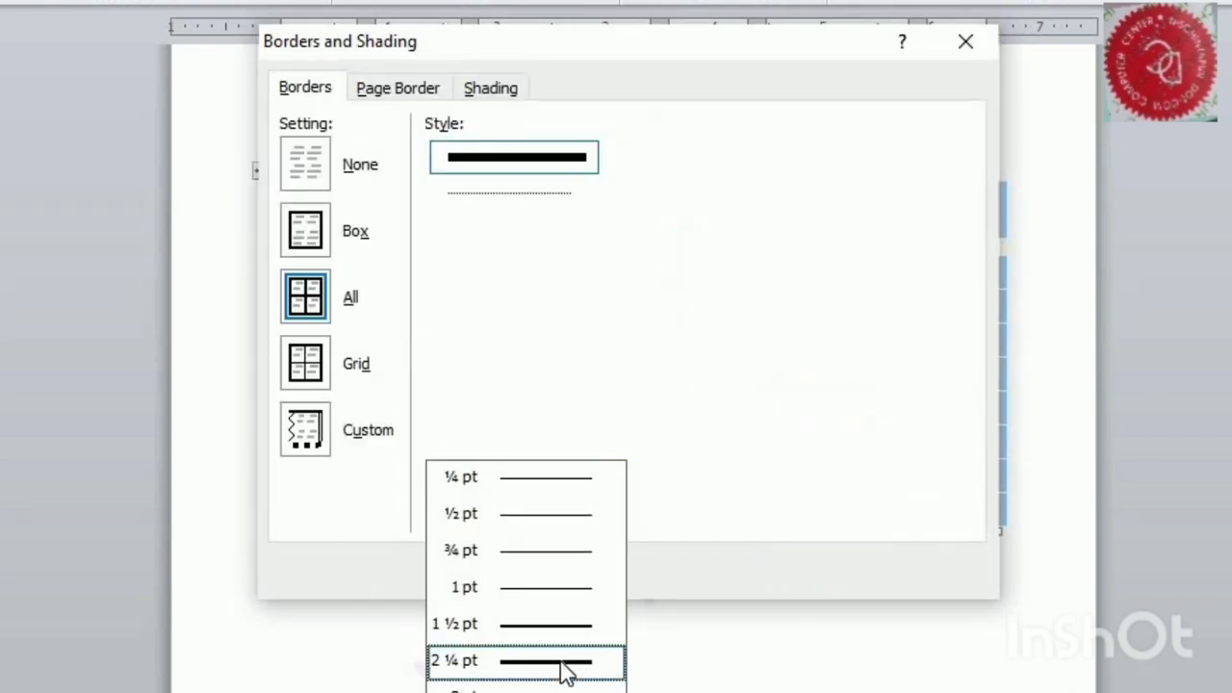
left_click(552, 639)
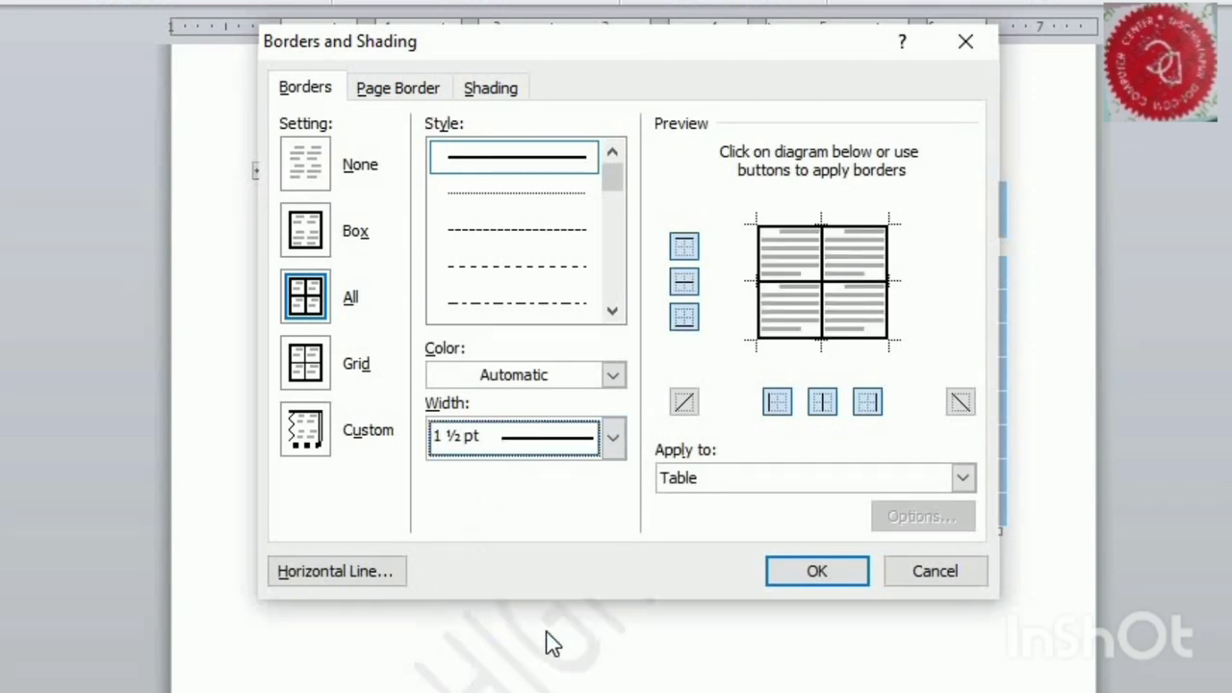
left_click(612, 376)
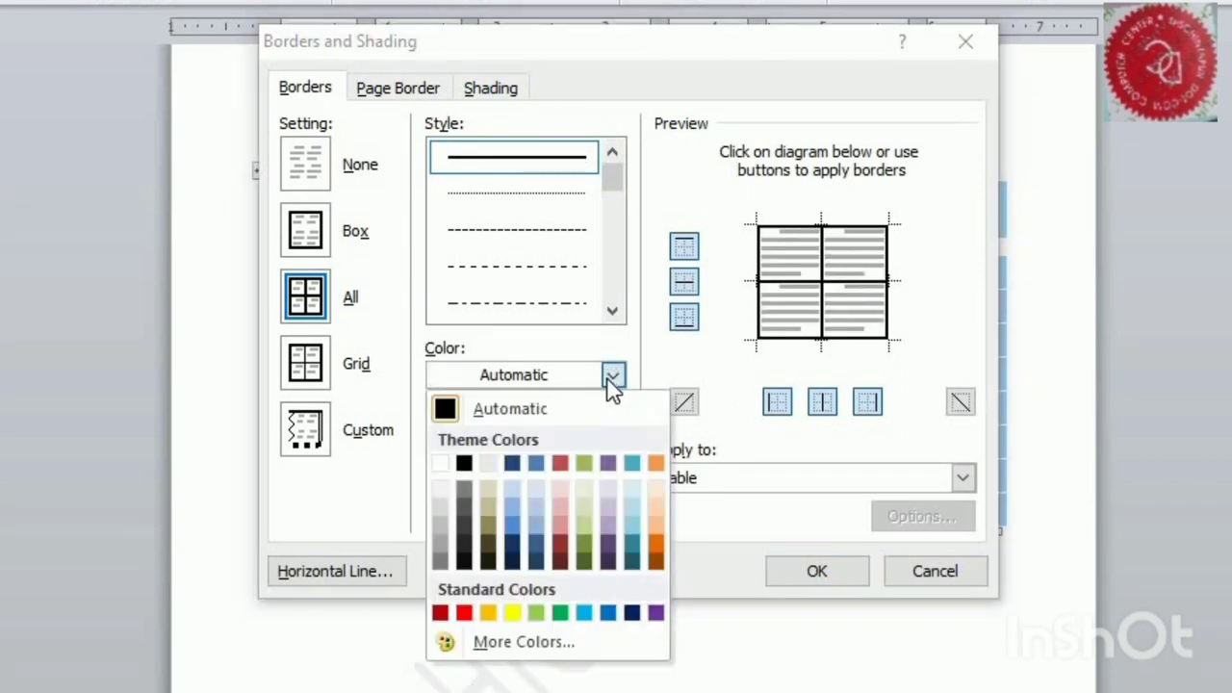
left_click(463, 614)
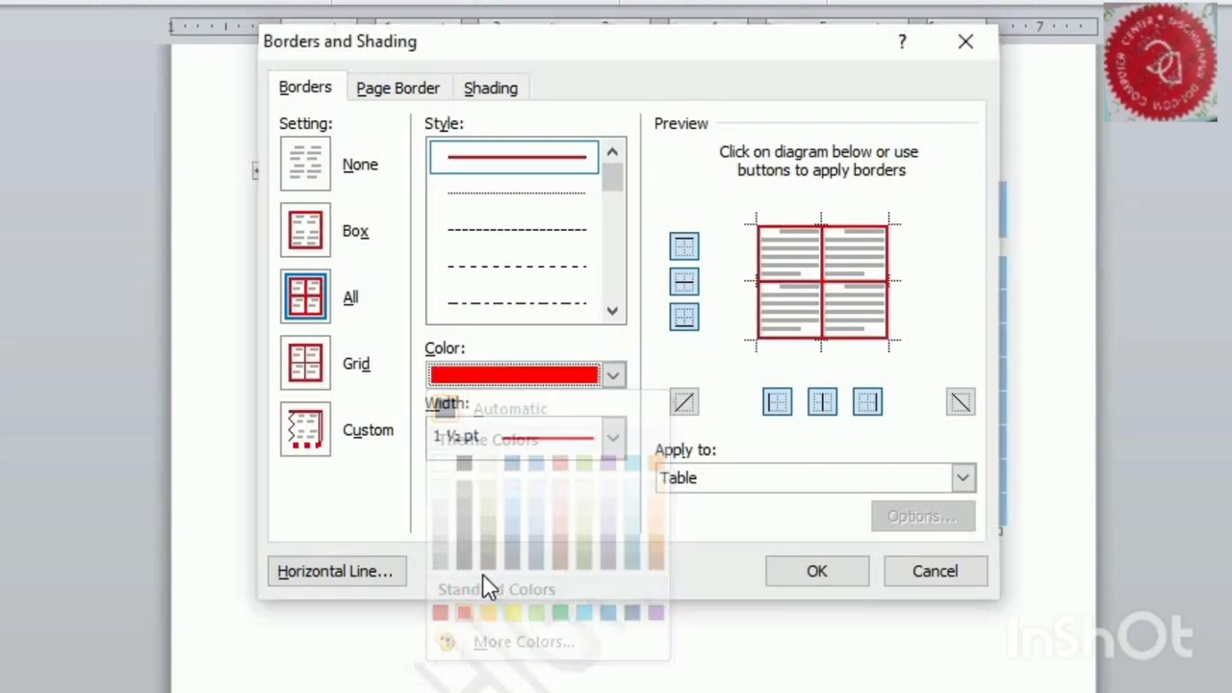
- Choose the double wavy line style and apply it to all borders of the list table
left_click(612, 314)
left_click(612, 313)
left_click(612, 314)
left_click(612, 314)
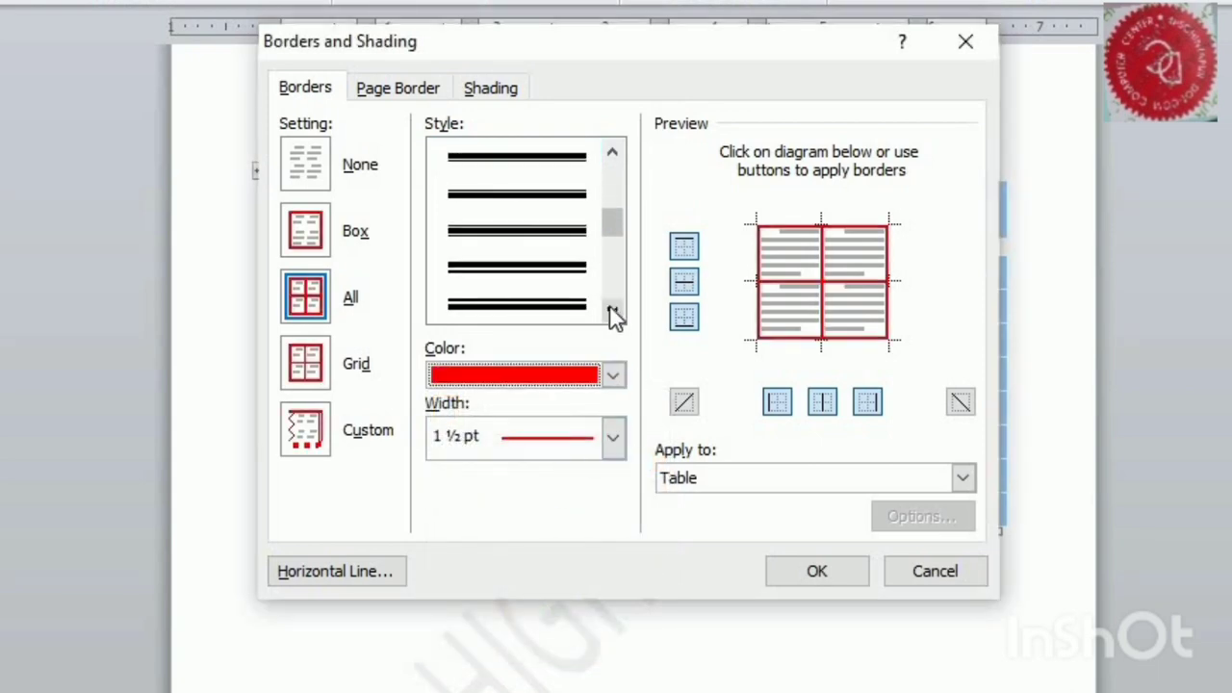
left_click(612, 313)
left_click(612, 314)
left_click(612, 314)
left_click(612, 314)
left_click(613, 313)
left_click(612, 313)
left_click(612, 314)
left_click(612, 314)
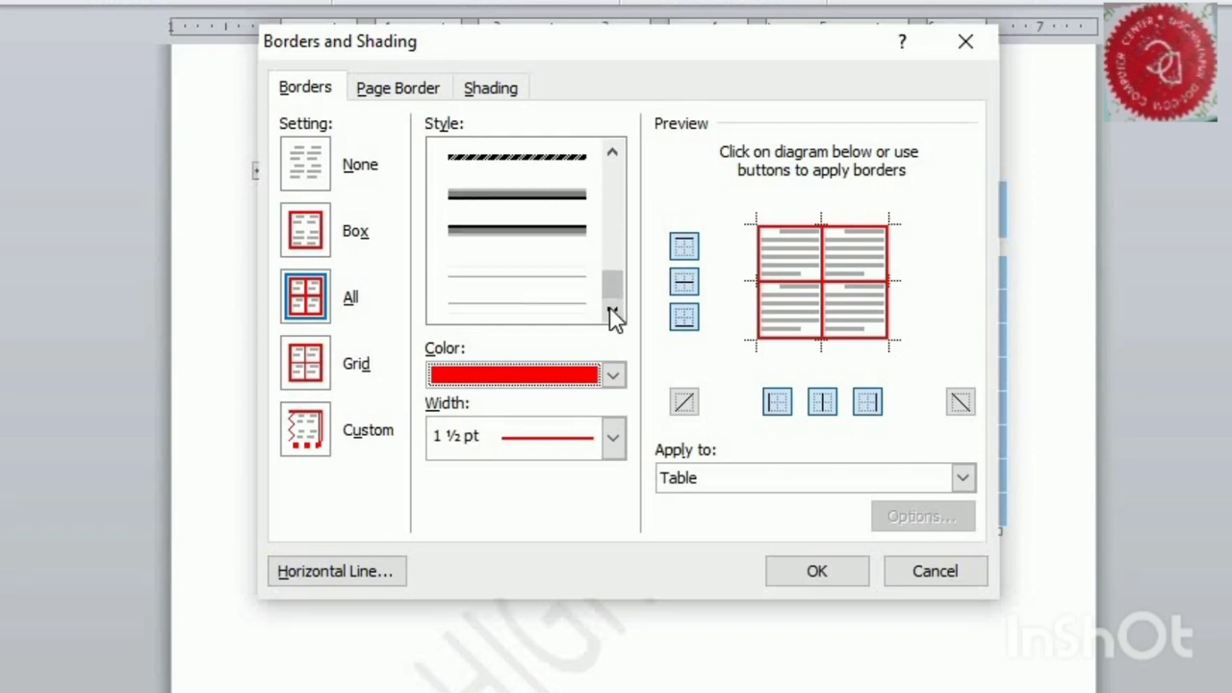
left_click(613, 152)
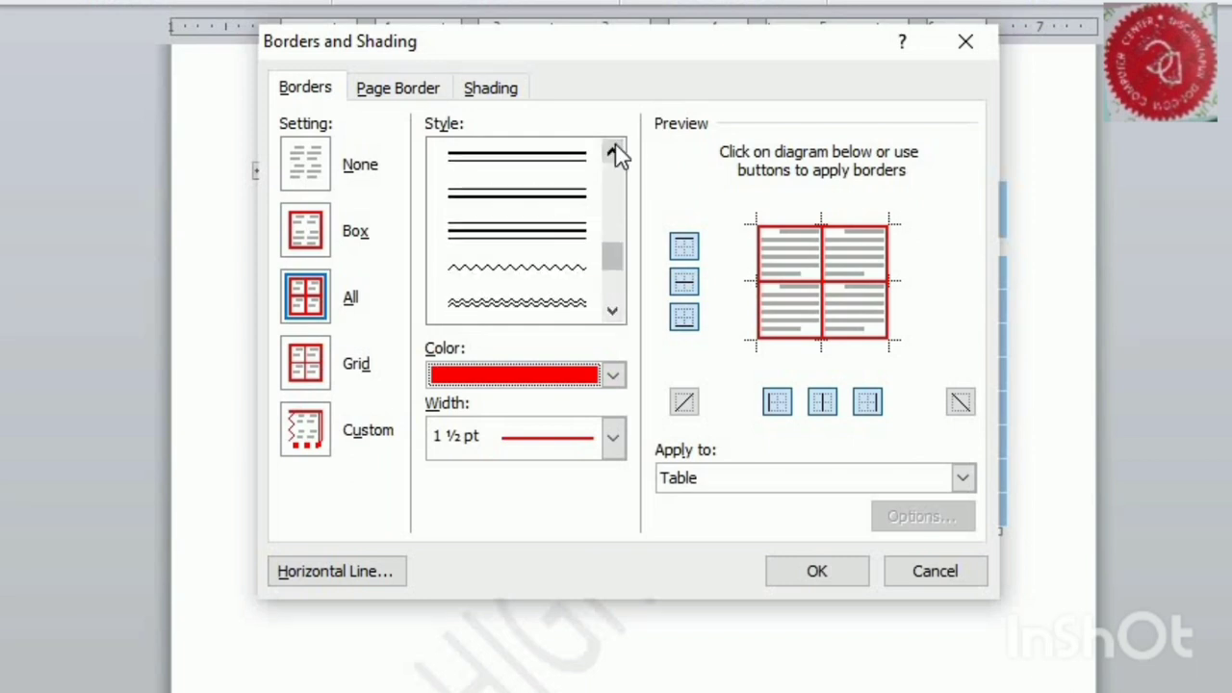
left_click(613, 152)
left_click(614, 311)
left_click(614, 311)
left_click(614, 312)
left_click(614, 311)
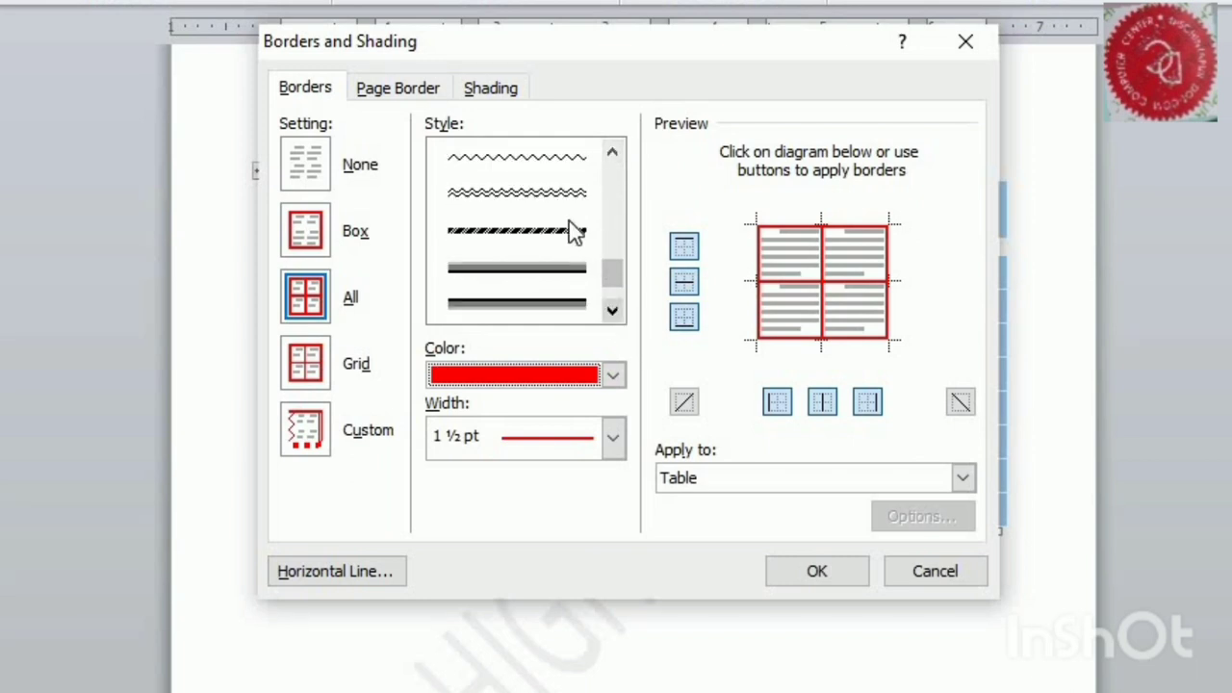
left_click(544, 193)
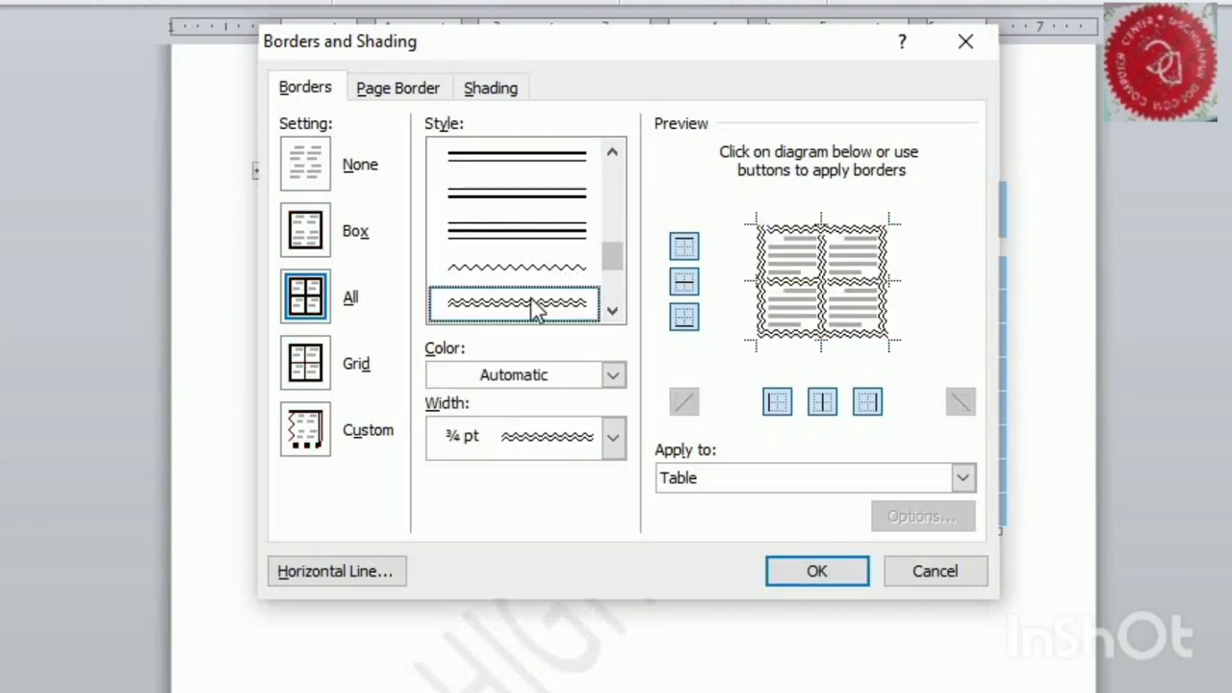
left_click(819, 575)
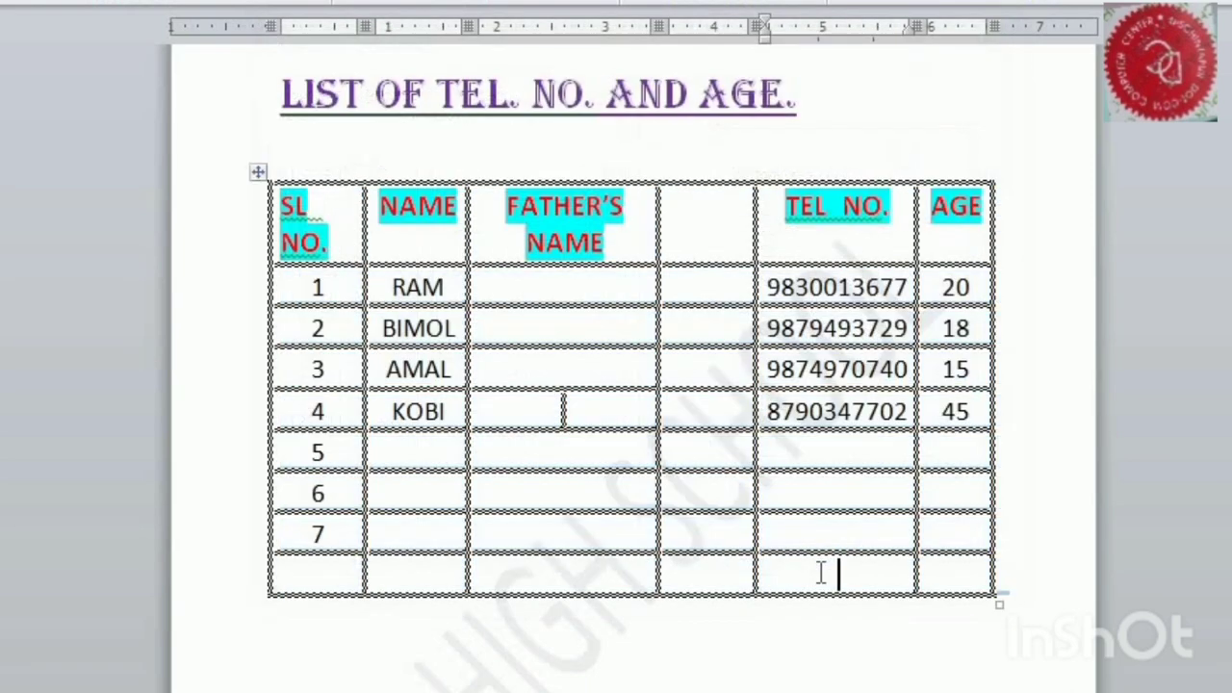